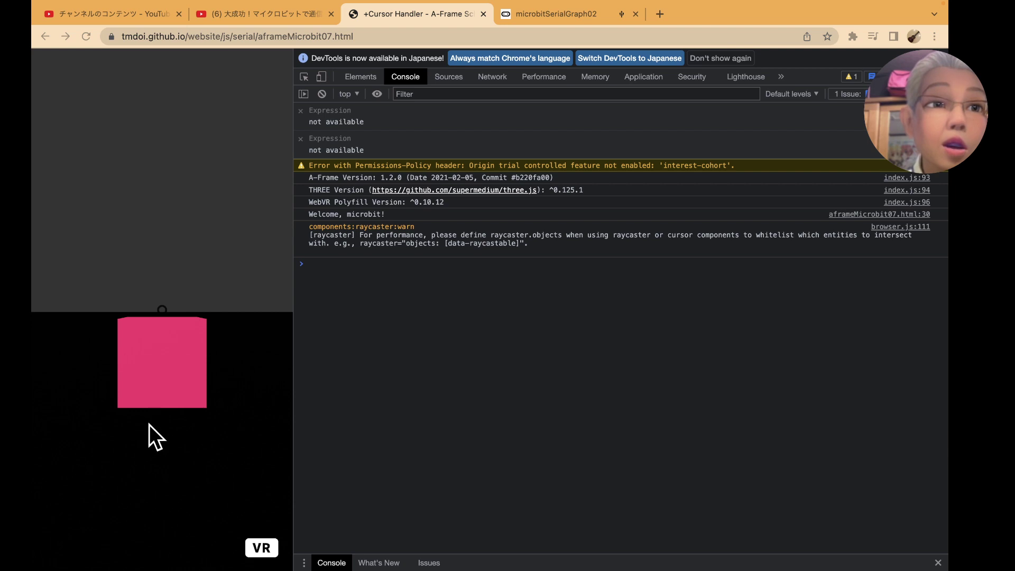
Rotate the A-Frame camera until the gaze ring rests on the box, turning it cyan
mouse_move(166, 418)
mouse_down()
mouse_move(206, 390)
mouse_move(216, 449)
mouse_move(177, 499)
mouse_move(210, 521)
mouse_up()
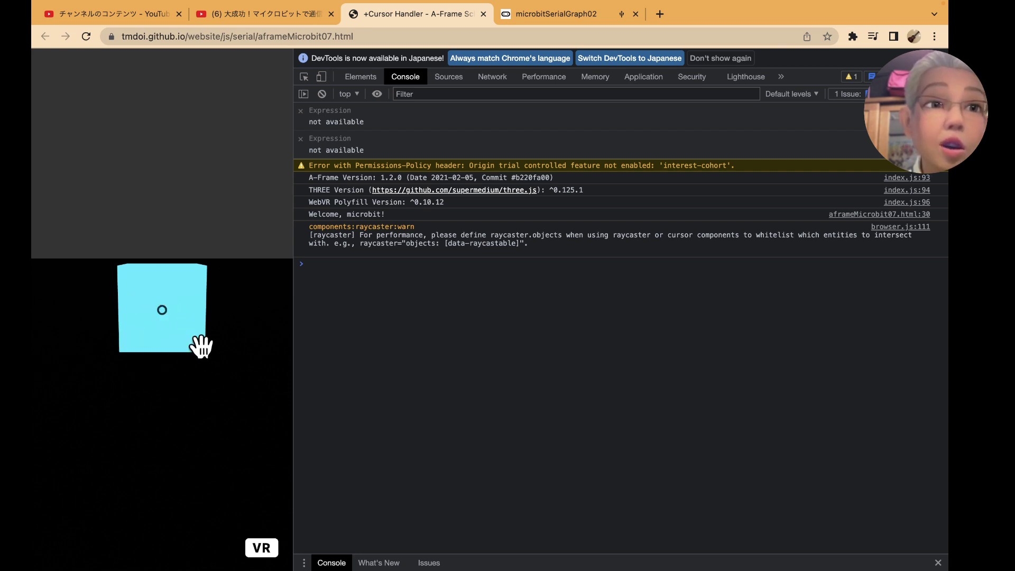
Connect the box to the 'BBC micro:bit CMSIS-DAP' serial port so X/Y/Z readings stream to the console
drag(237, 344, 237, 341)
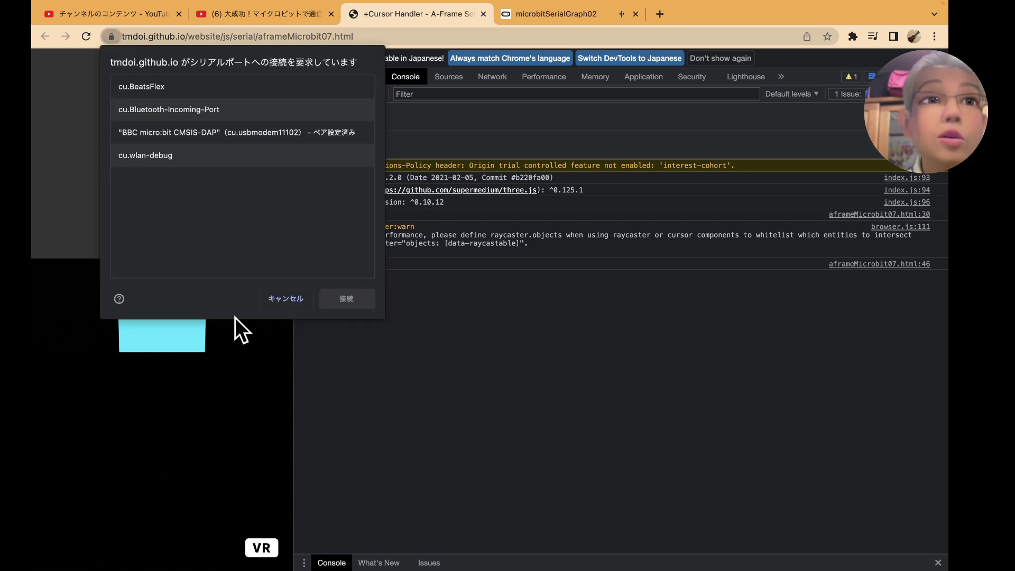
click(242, 128)
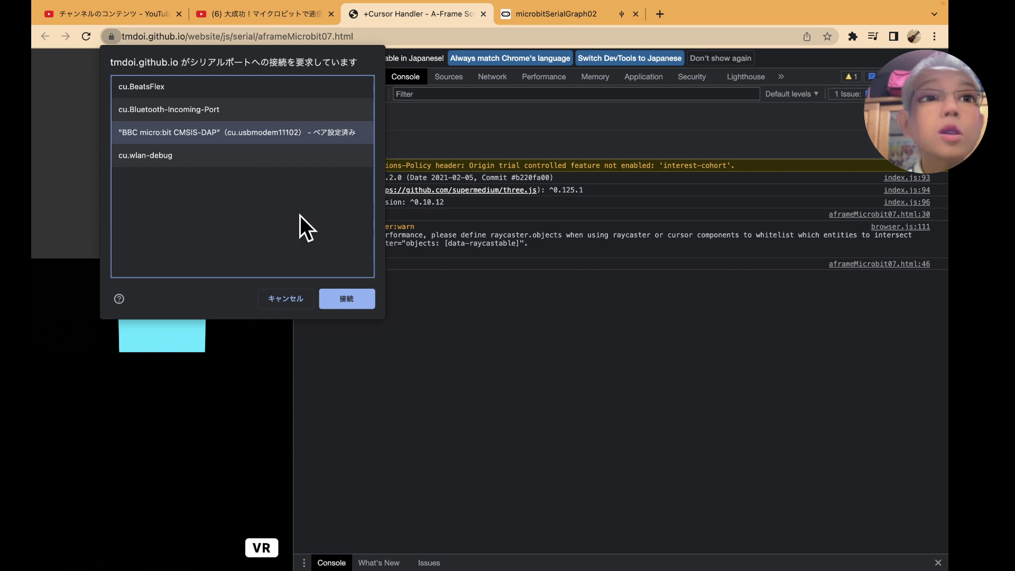
click(337, 304)
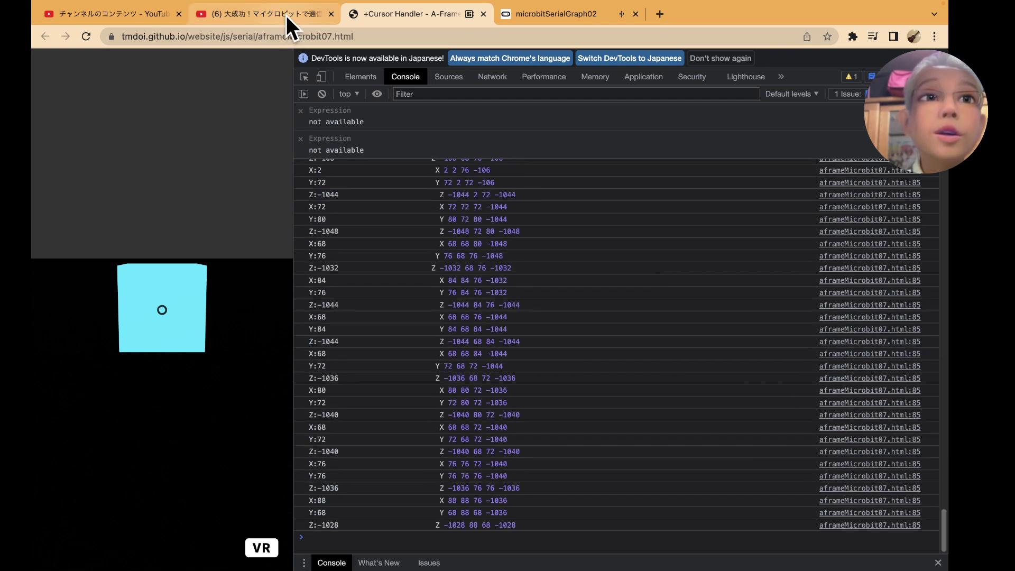
Zoom through the microbitSerialGraph02 MakeCode blocks sending X:, Y:, Z: serial lines, then switch tabs
click(554, 17)
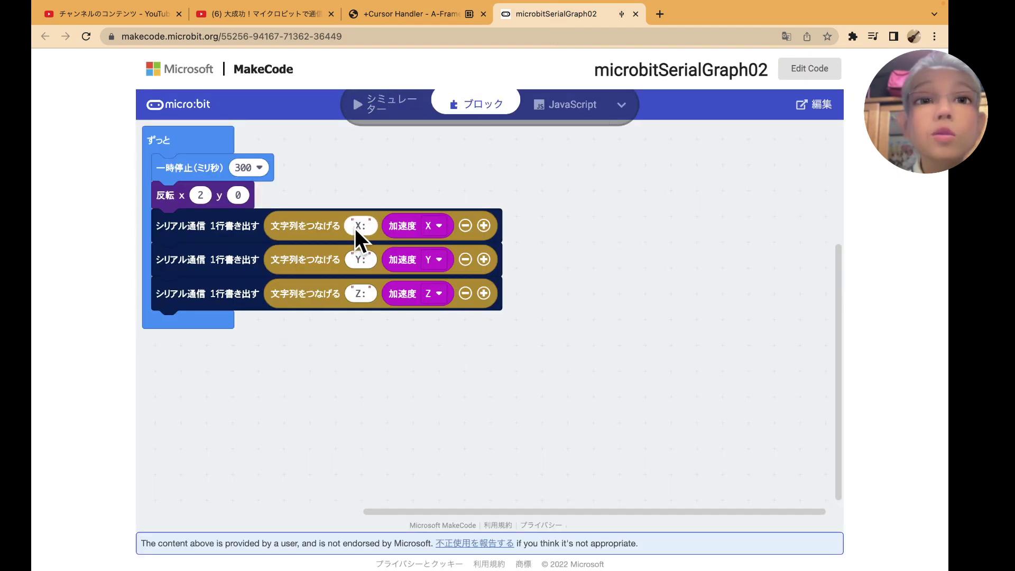
scroll(355, 252, up, 5)
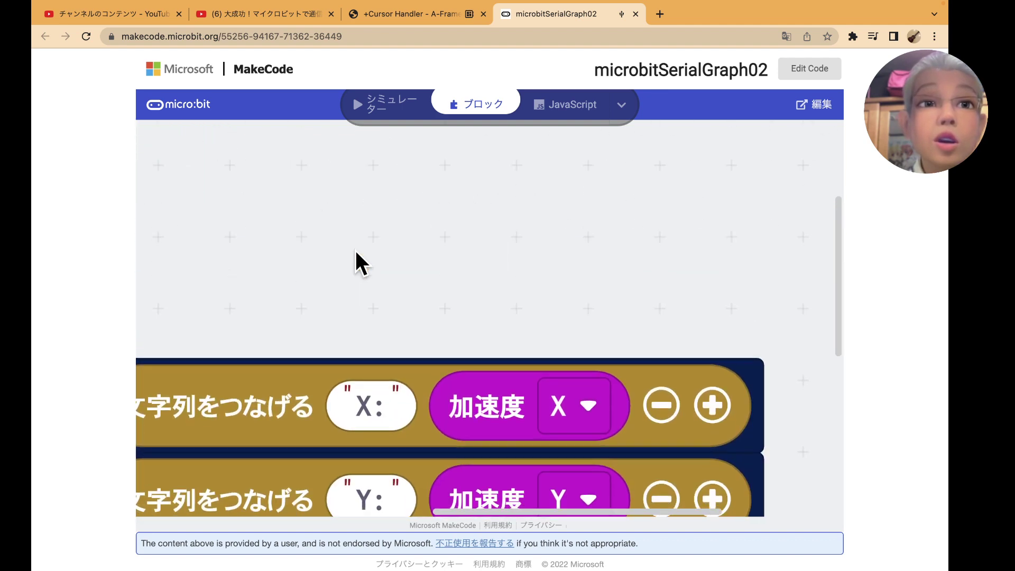
scroll(355, 250, down, 2)
scroll(355, 249, down, 2)
scroll(355, 249, down, 2)
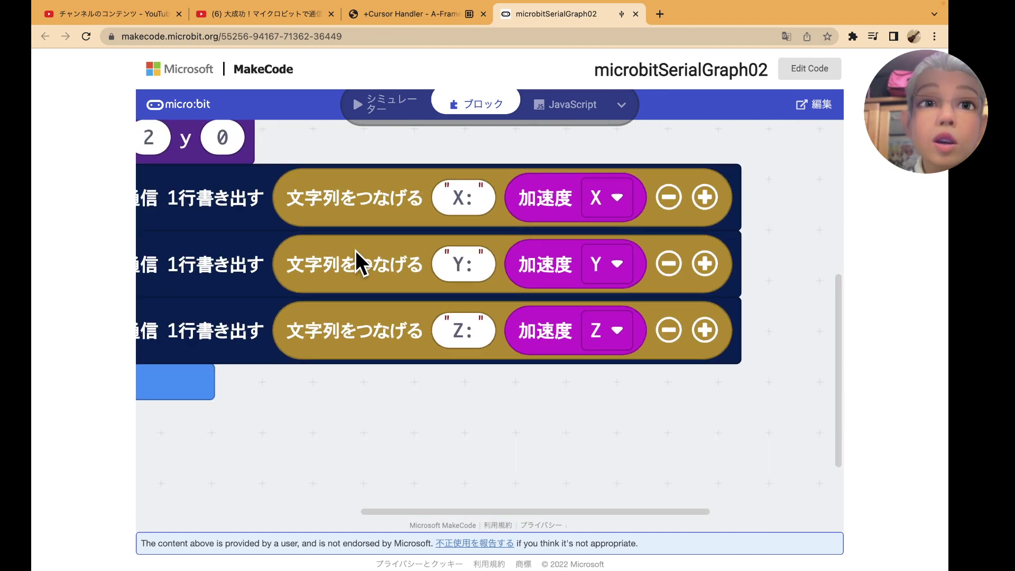
scroll(356, 250, down, 1)
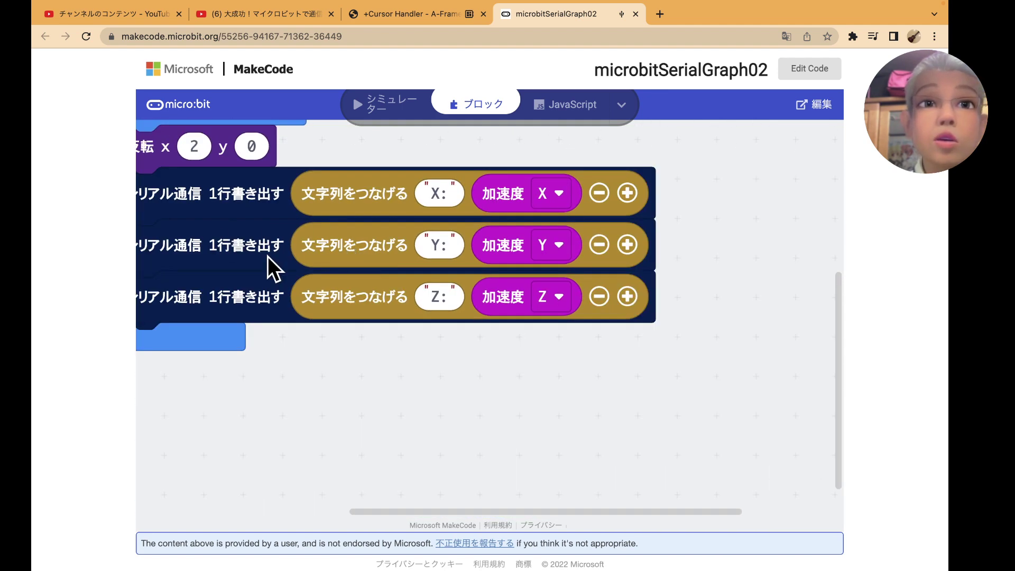
click(427, 14)
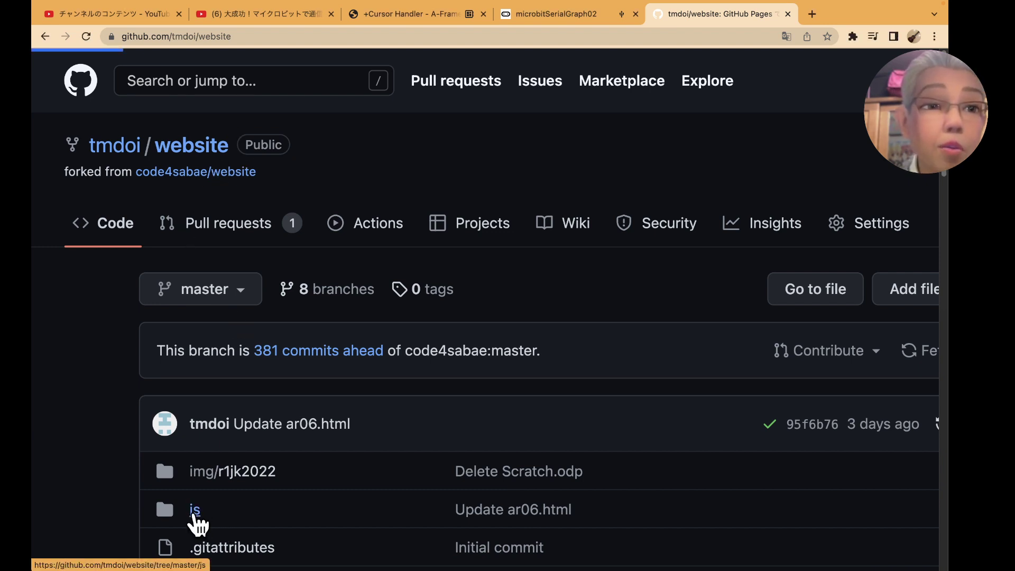
Go to the repository's js/serial folder and open aframeMicrobit07.html
scroll(236, 513, down, 2)
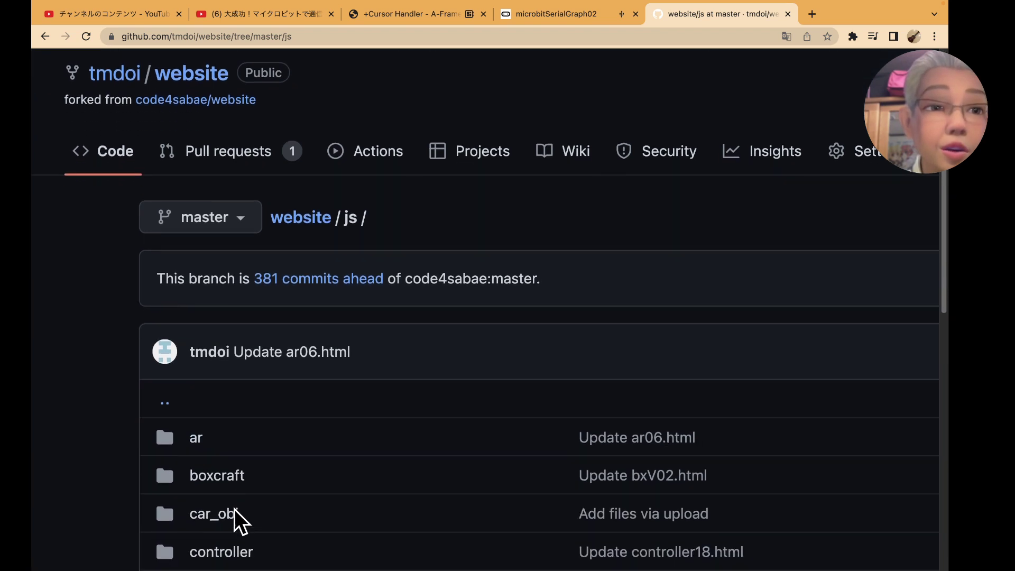
scroll(233, 513, down, 2)
scroll(230, 521, down, 2)
scroll(229, 524, down, 1)
scroll(226, 528, down, 2)
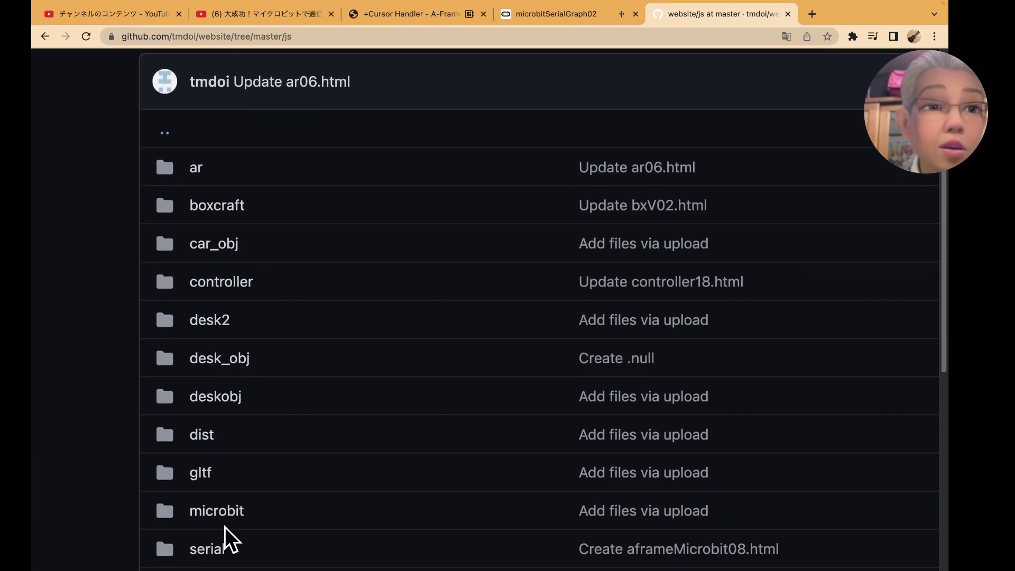
scroll(224, 528, down, 2)
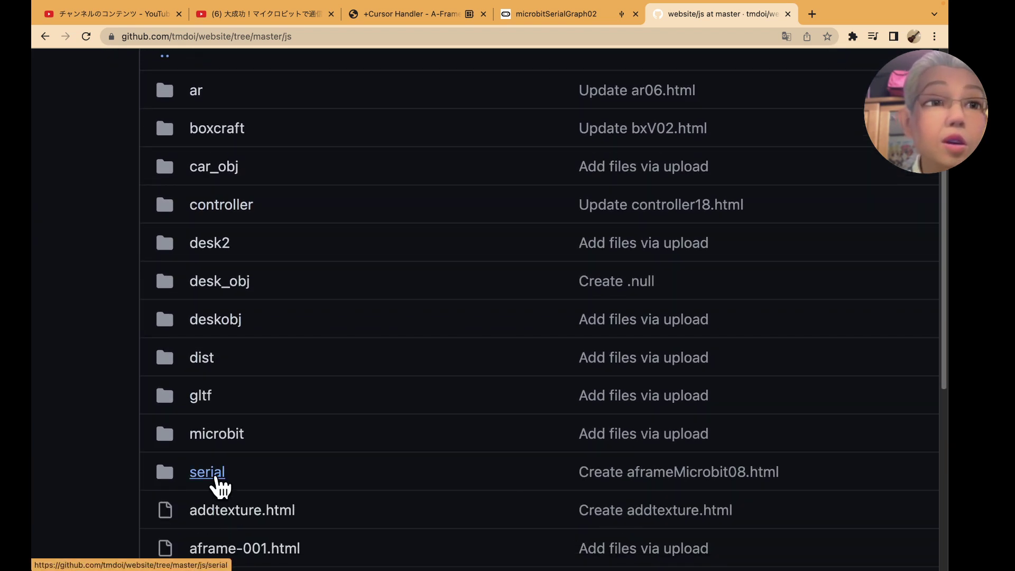
click(218, 478)
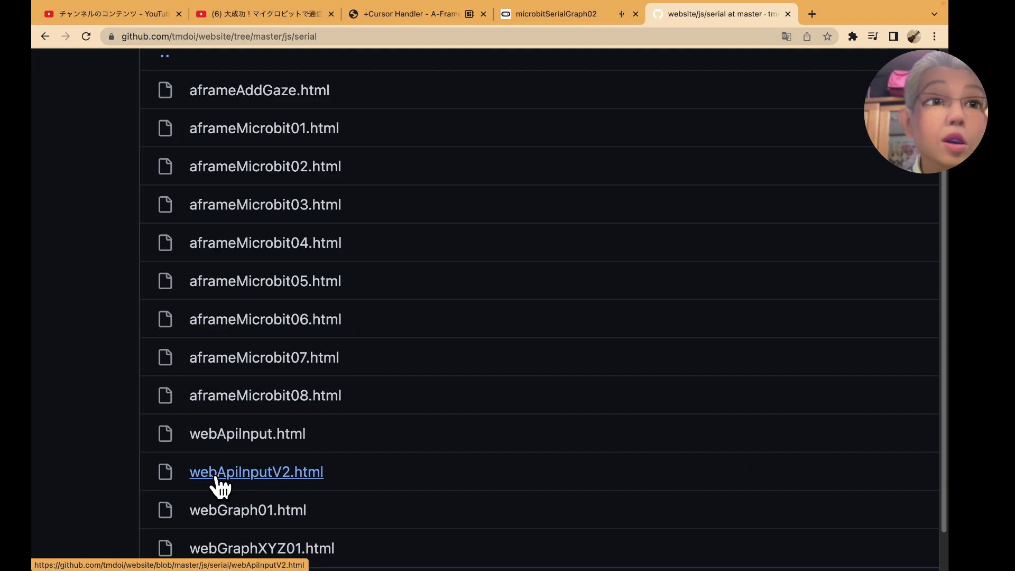
click(305, 365)
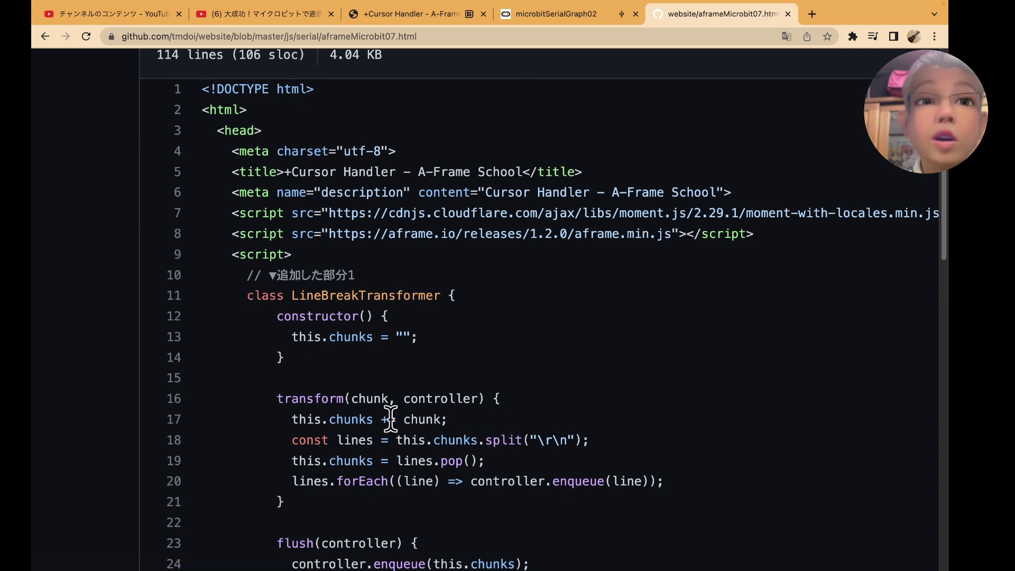
Read through aframeMicrobit07.html's code that parses the serial X, Y, Z values into nX, nY, nZ
scroll(390, 419, down, 3)
scroll(390, 419, down, 3)
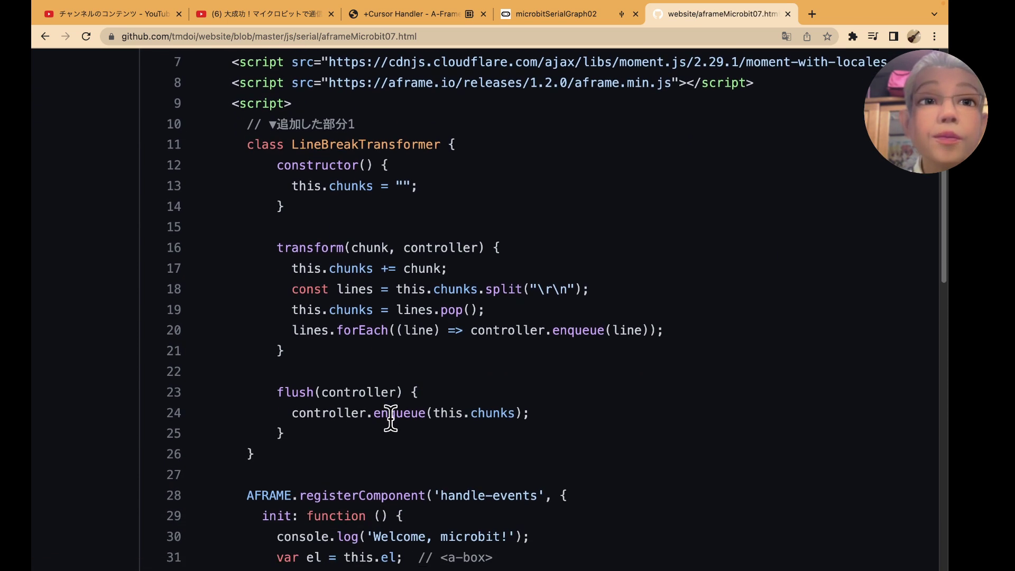
scroll(390, 417, down, 3)
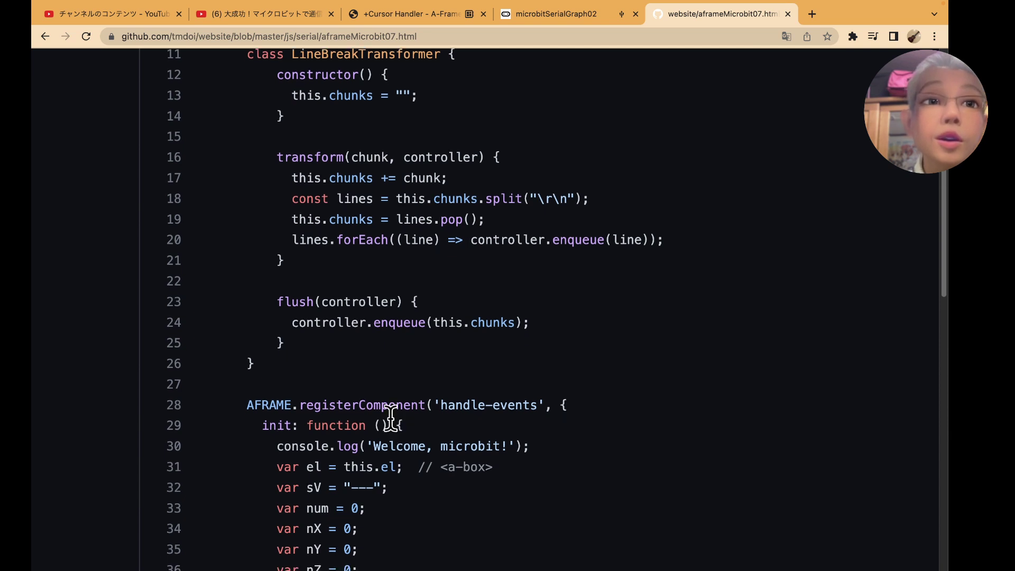
scroll(390, 417, down, 2)
scroll(390, 418, up, 3)
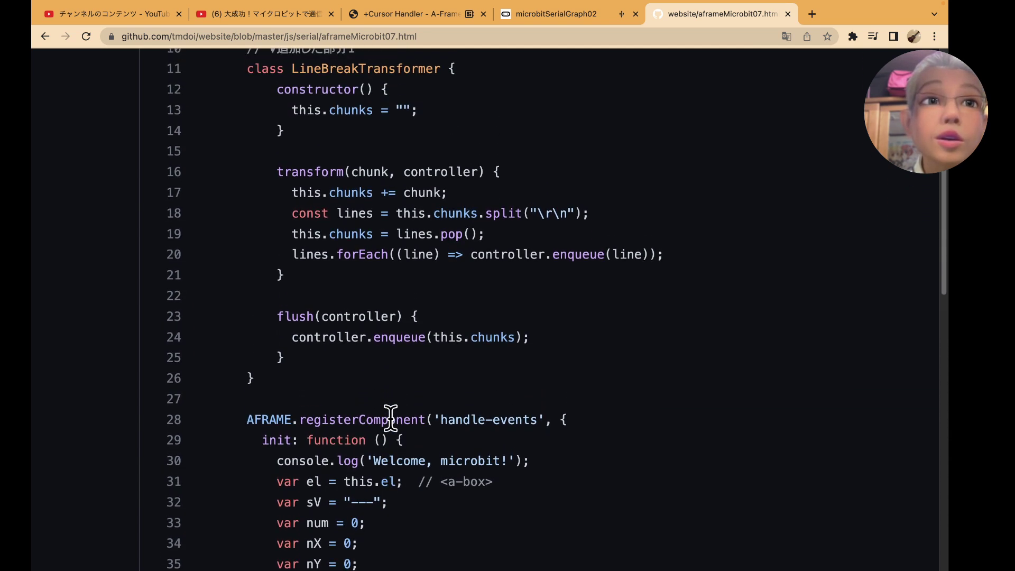
scroll(390, 418, up, 2)
scroll(390, 418, down, 4)
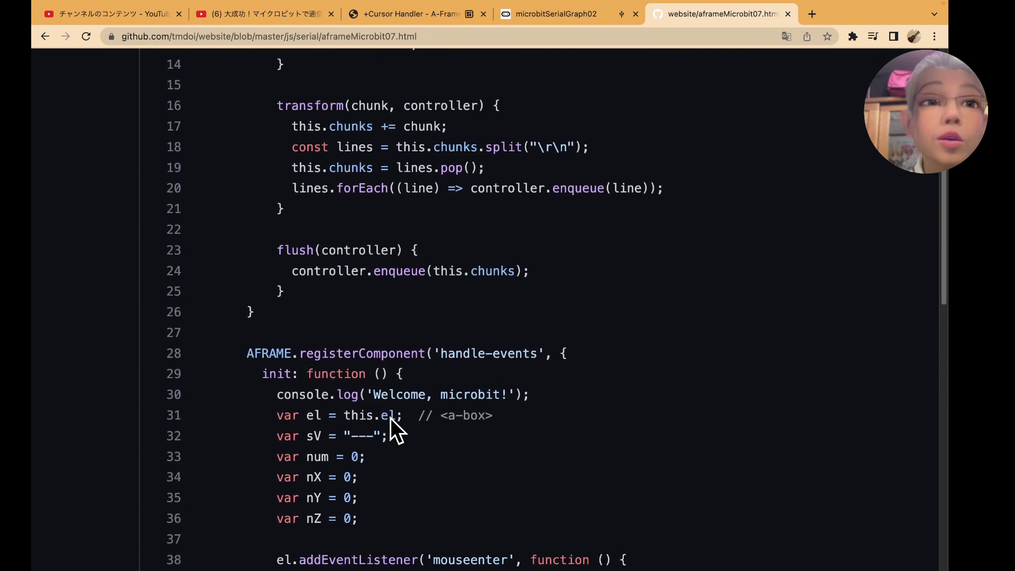
scroll(390, 418, down, 5)
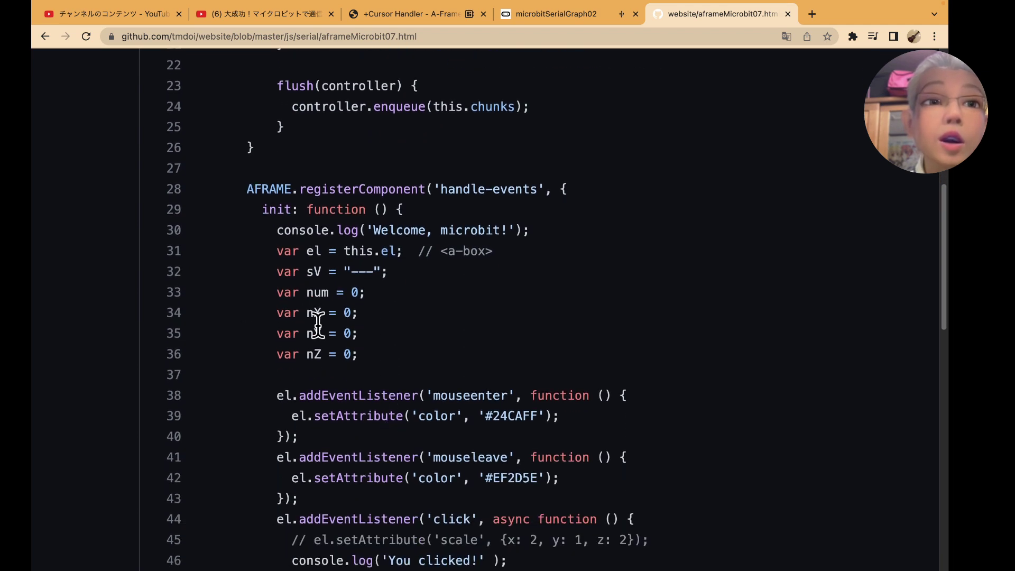
scroll(270, 334, up, 2)
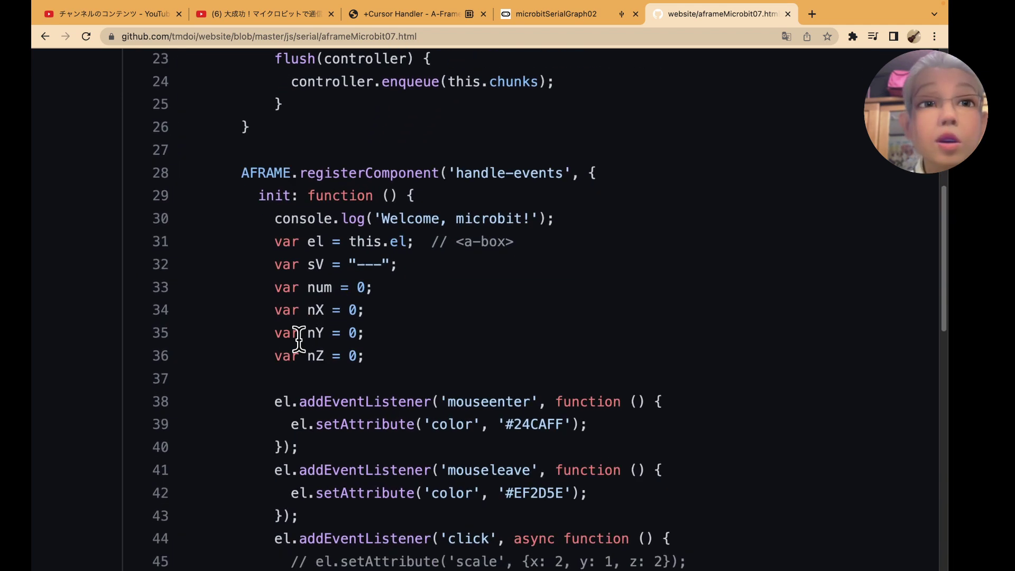
scroll(281, 338, up, 5)
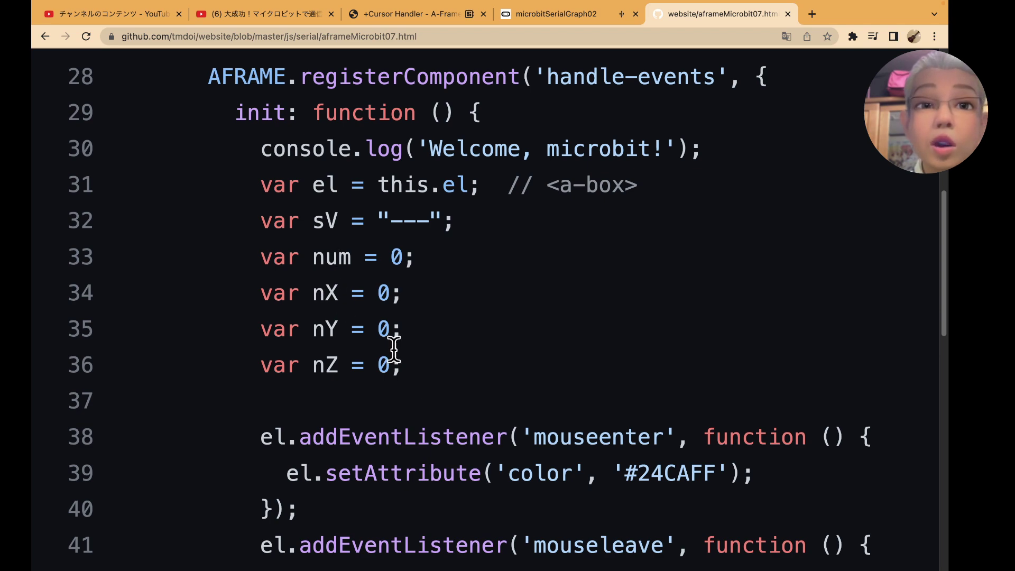
scroll(414, 370, down, 2)
scroll(414, 370, down, 3)
scroll(413, 370, down, 2)
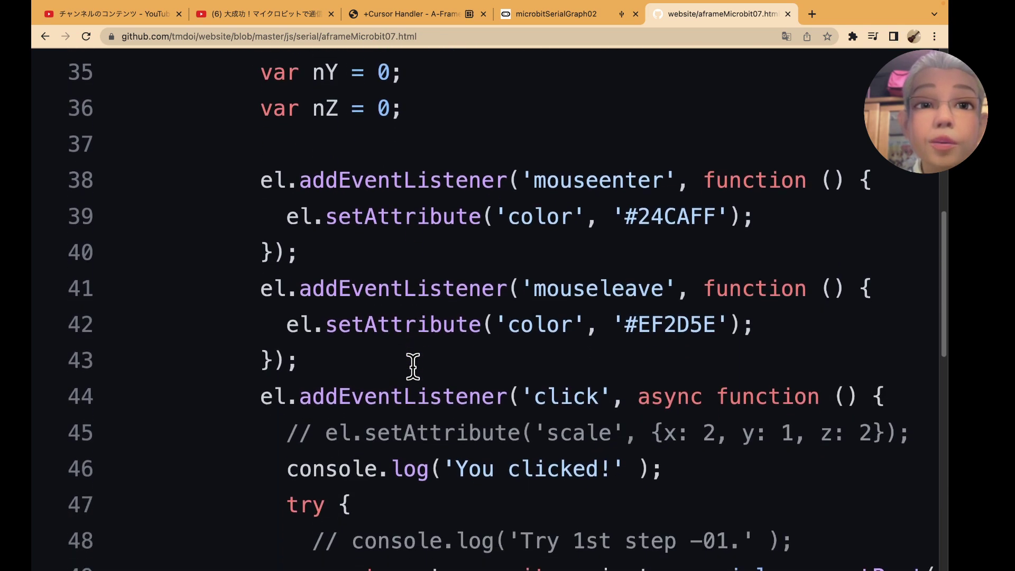
scroll(414, 366, down, 3)
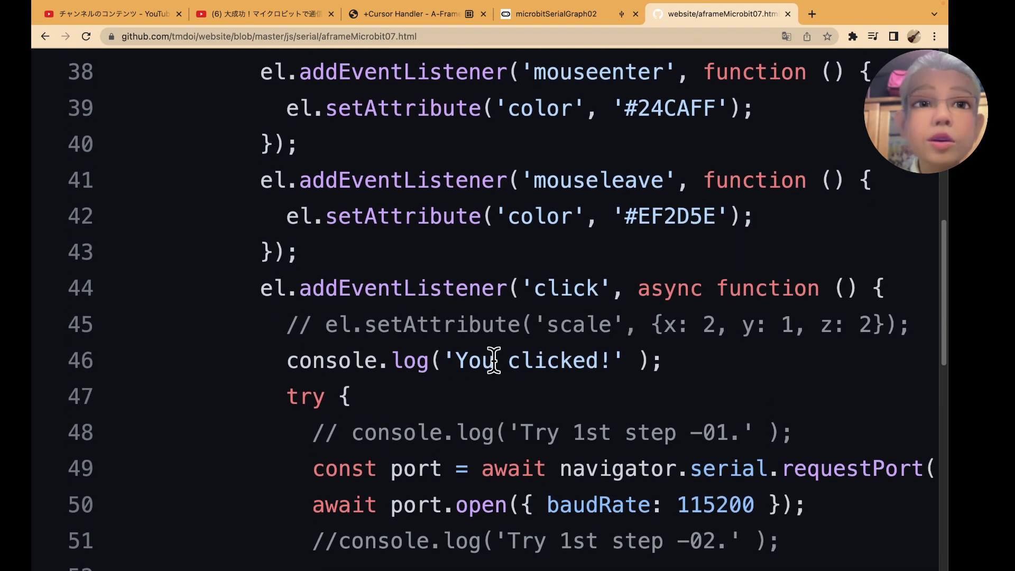
scroll(416, 359, down, 2)
scroll(444, 436, down, 1)
scroll(444, 439, down, 1)
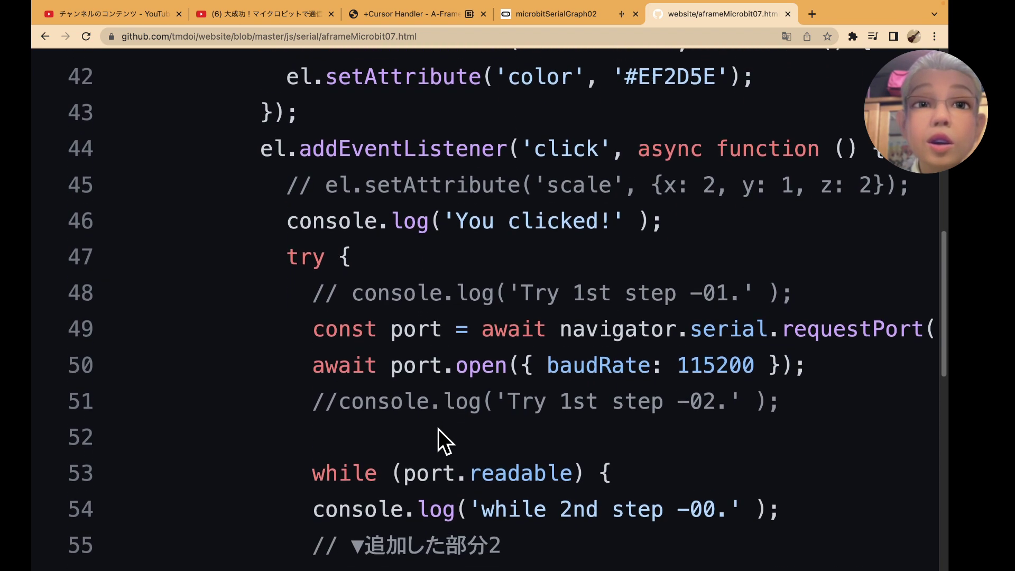
scroll(479, 397, down, 3)
scroll(479, 402, down, 3)
scroll(479, 402, down, 3)
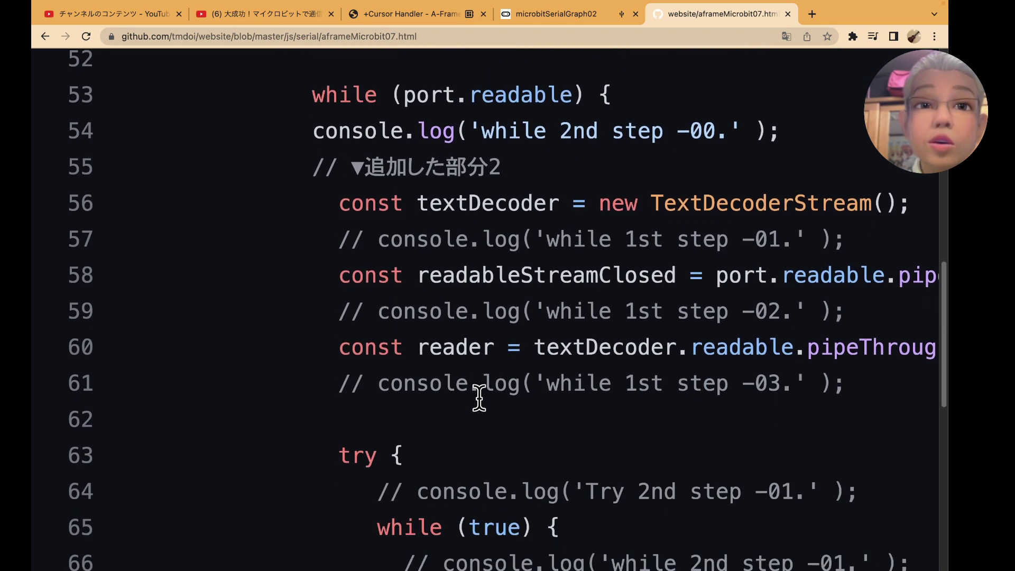
scroll(480, 404, down, 3)
scroll(479, 398, down, 2)
scroll(480, 397, down, 3)
scroll(479, 398, down, 3)
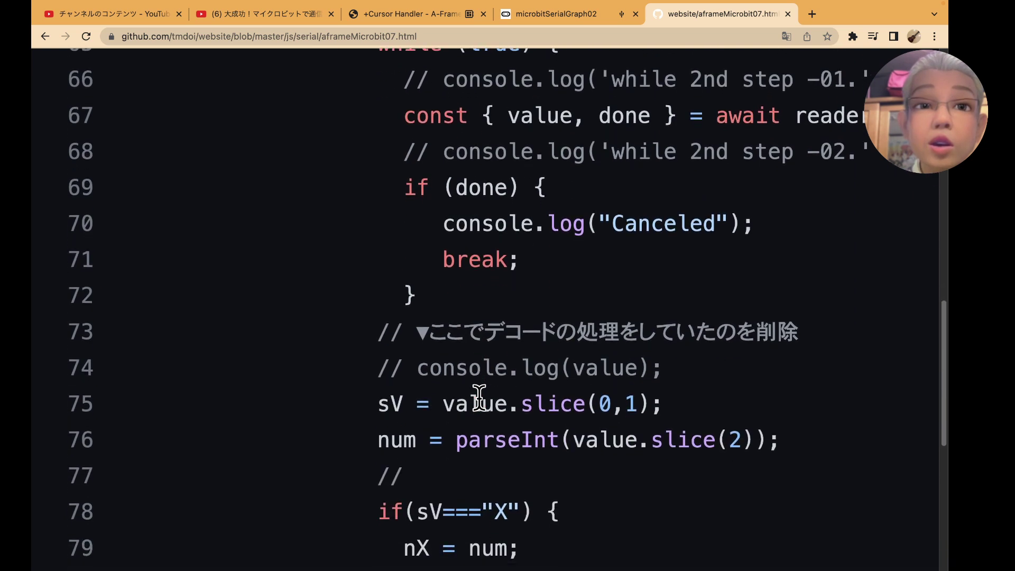
scroll(479, 398, down, 1)
scroll(479, 398, down, 1)
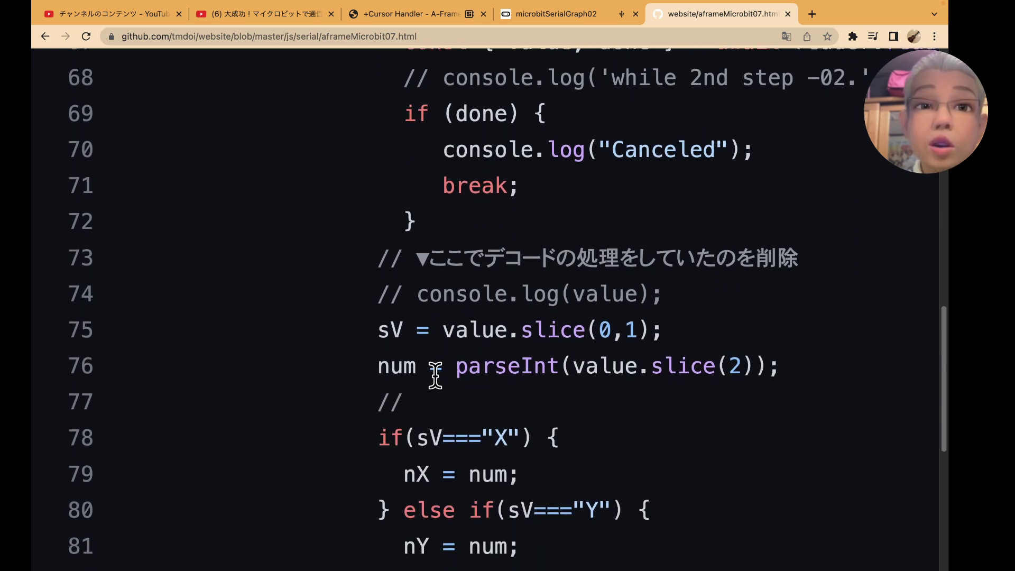
scroll(427, 366, down, 1)
scroll(423, 365, down, 3)
scroll(426, 380, down, 1)
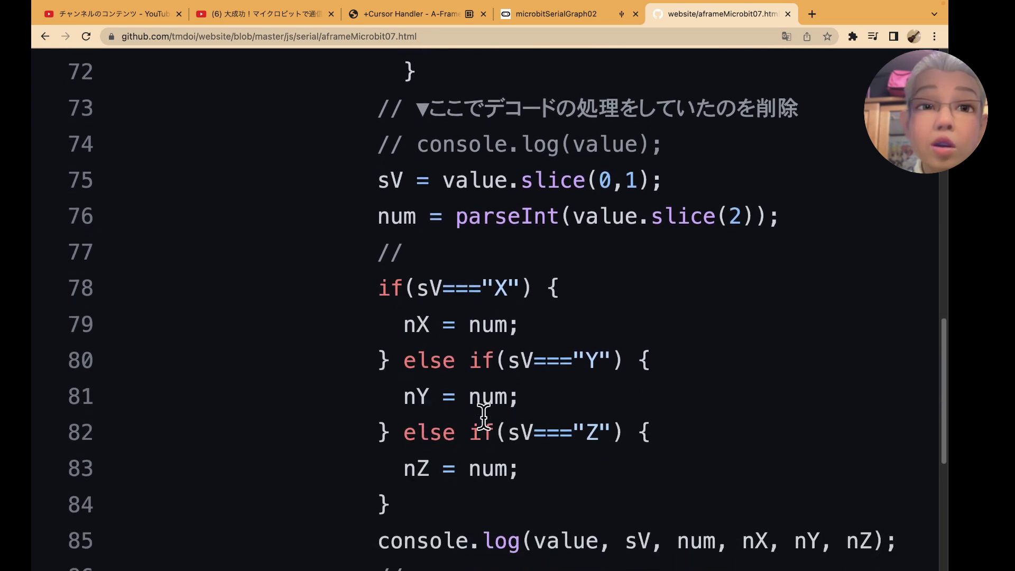
scroll(483, 415, down, 3)
scroll(484, 415, down, 1)
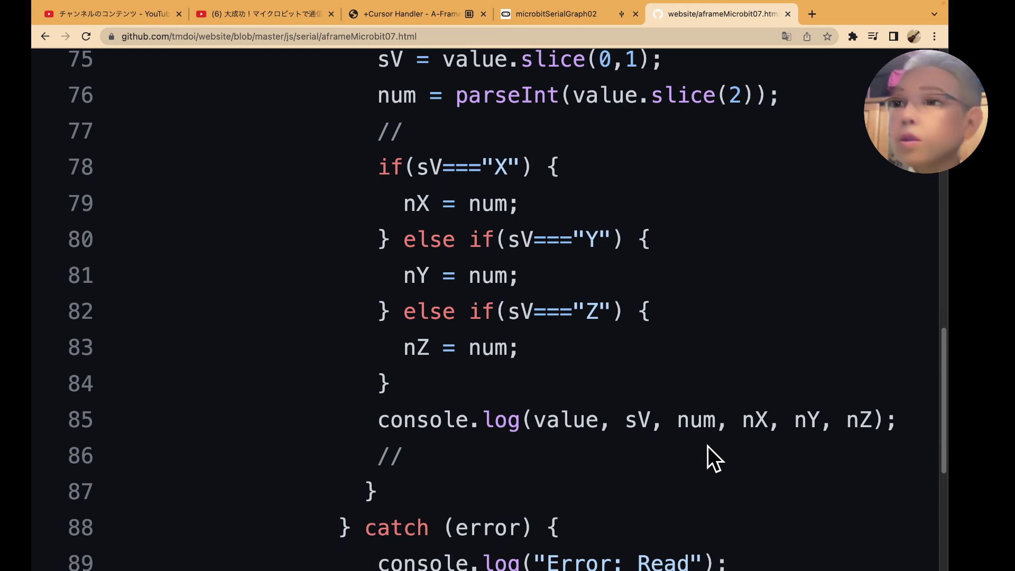
scroll(708, 446, up, 1)
scroll(708, 446, up, 2)
scroll(708, 445, up, 3)
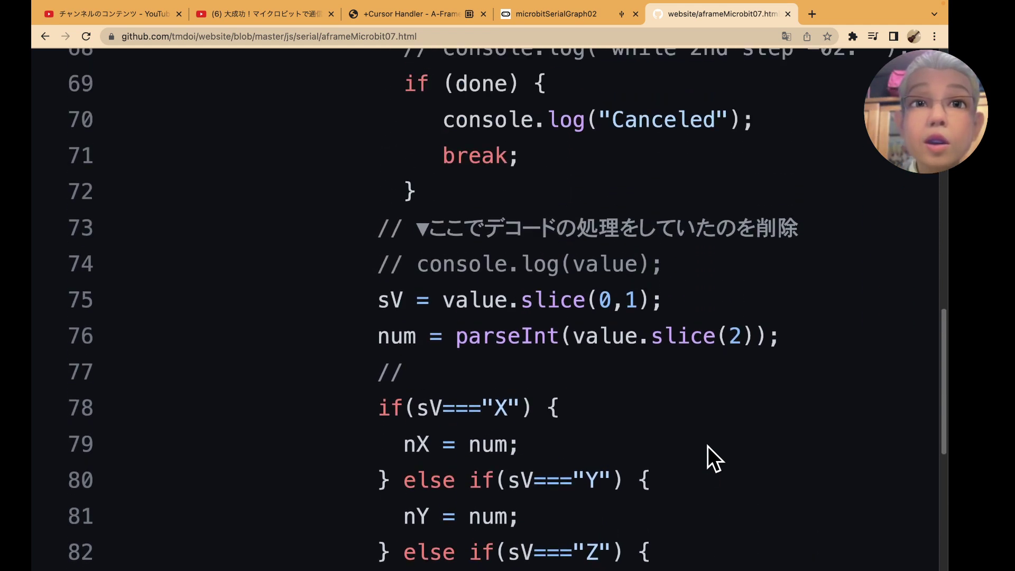
scroll(708, 446, up, 5)
scroll(707, 446, up, 8)
scroll(708, 446, up, 5)
scroll(707, 447, up, 3)
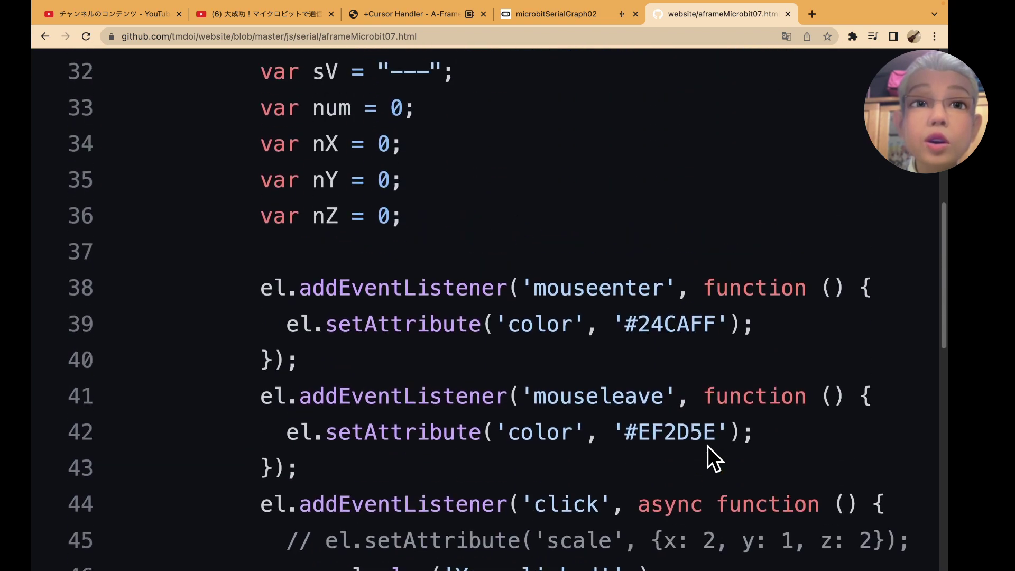
scroll(708, 446, up, 1)
scroll(705, 446, up, 5)
scroll(706, 447, up, 5)
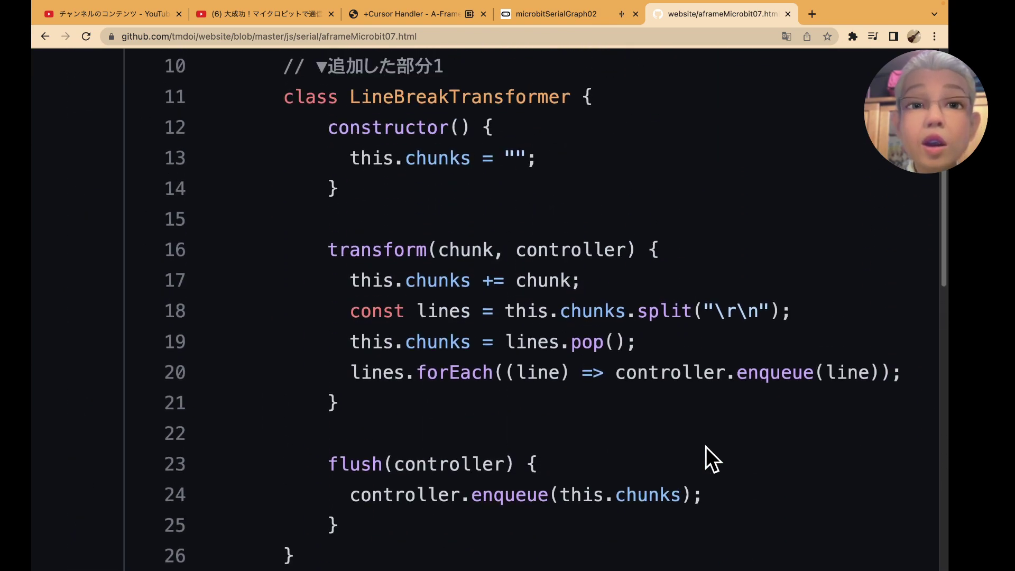
scroll(706, 447, up, 2)
scroll(706, 447, up, 2)
scroll(706, 447, up, 5)
scroll(706, 446, up, 3)
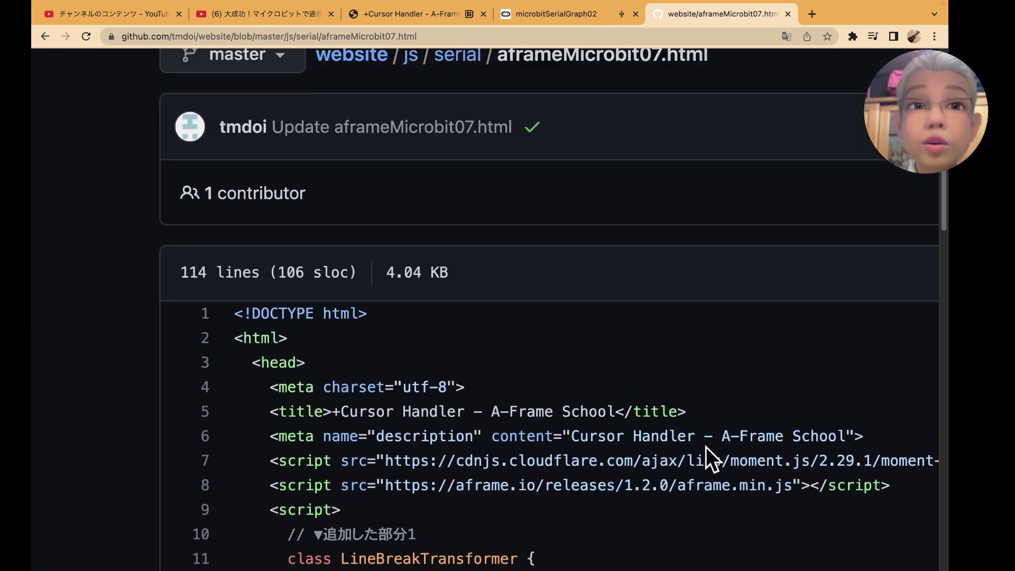
Copy the full raw contents of aframeMicrobit07.html
scroll(706, 447, right, 3)
scroll(706, 446, right, 5)
scroll(706, 447, right, 5)
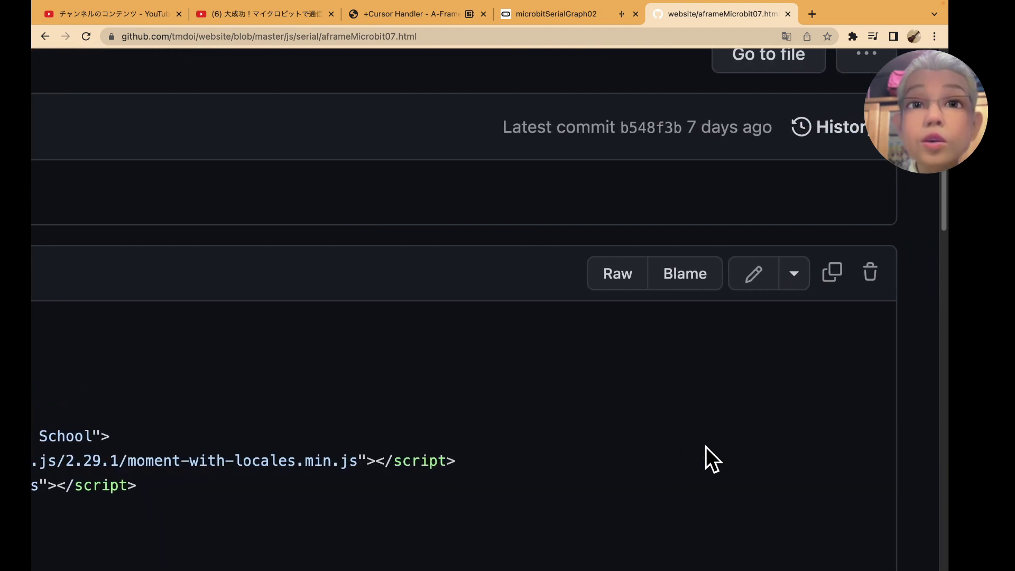
scroll(712, 407, right, 3)
click(733, 280)
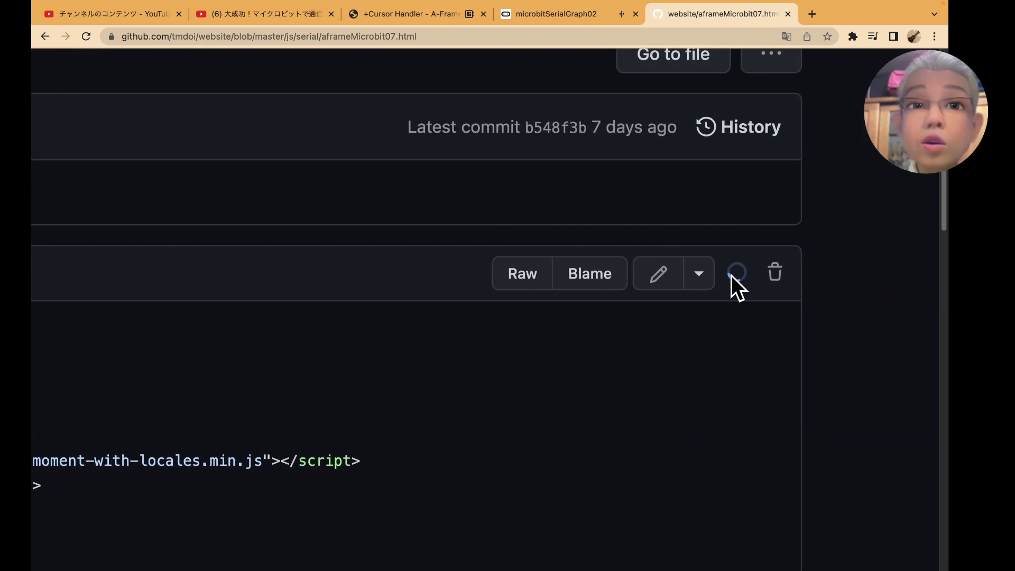
scroll(494, 376, left, 4)
scroll(494, 376, up, 5)
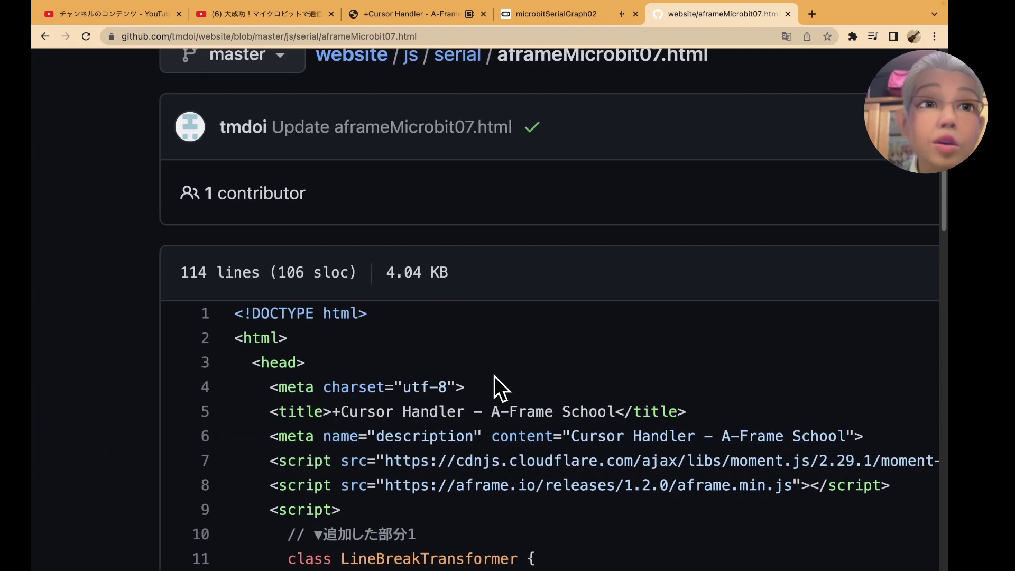
scroll(494, 376, up, 2)
Return to the js/serial listing and open aframeMicrobit08.html
click(467, 241)
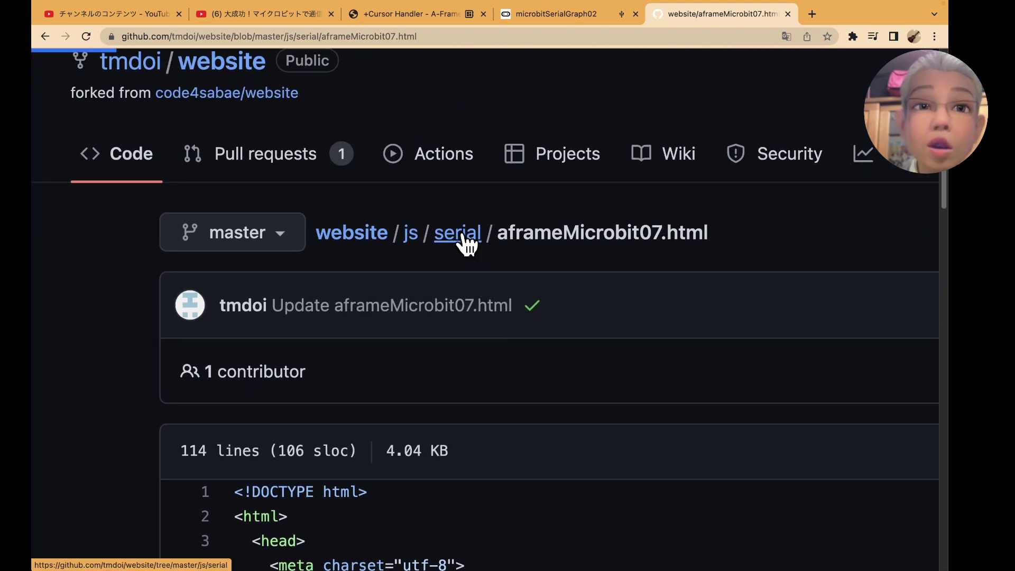
scroll(443, 304, down, 5)
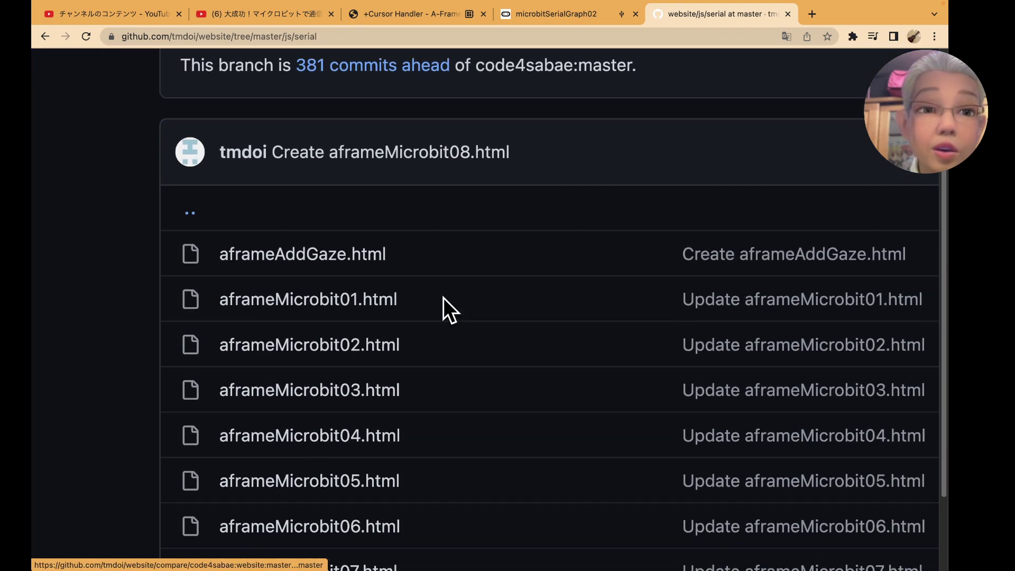
scroll(443, 304, down, 5)
scroll(397, 333, down, 3)
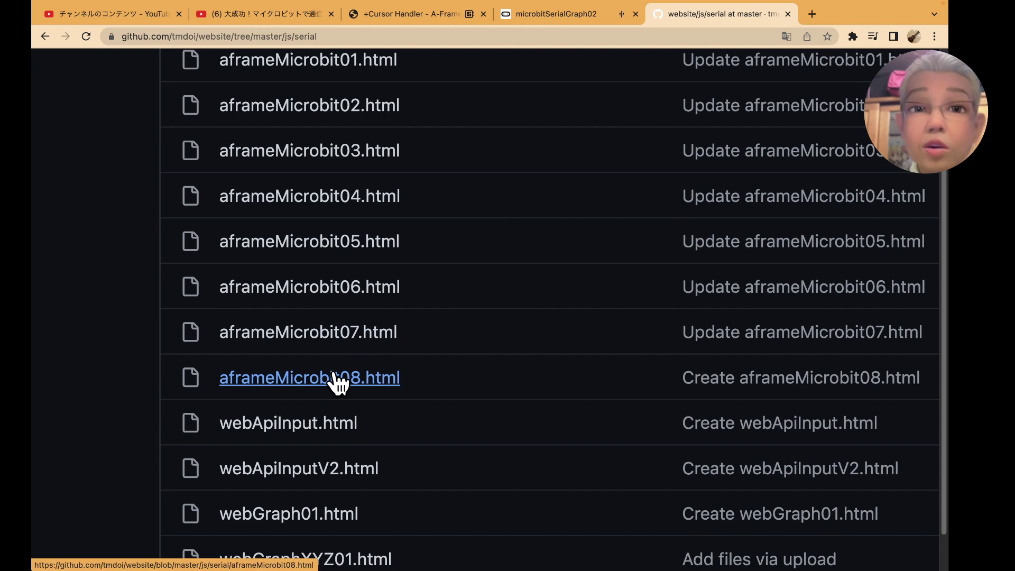
click(335, 376)
Read through aframeMicrobit08.html's code parsing the serial X, Y, Z values into nX, nY, nZ
scroll(460, 396, down, 5)
scroll(459, 398, down, 5)
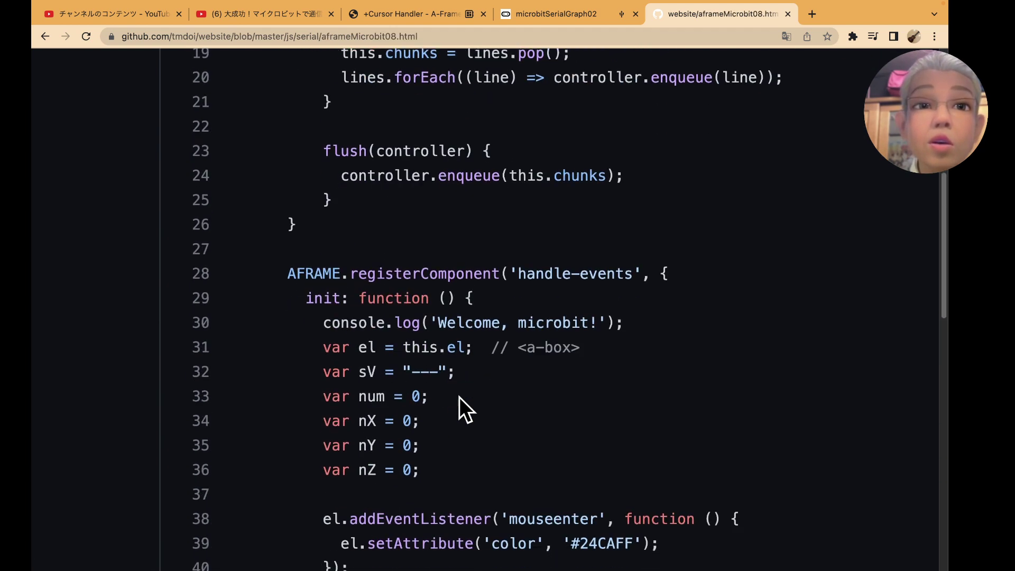
scroll(459, 398, down, 3)
scroll(459, 397, down, 4)
scroll(459, 398, down, 4)
scroll(459, 397, down, 4)
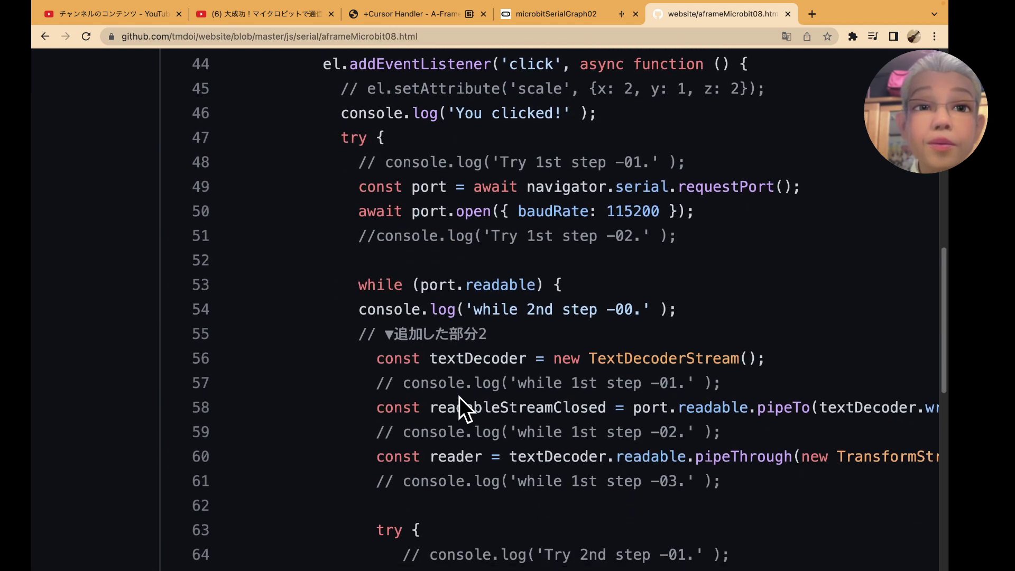
scroll(459, 397, down, 4)
scroll(459, 398, down, 2)
scroll(459, 398, down, 2)
scroll(459, 398, down, 4)
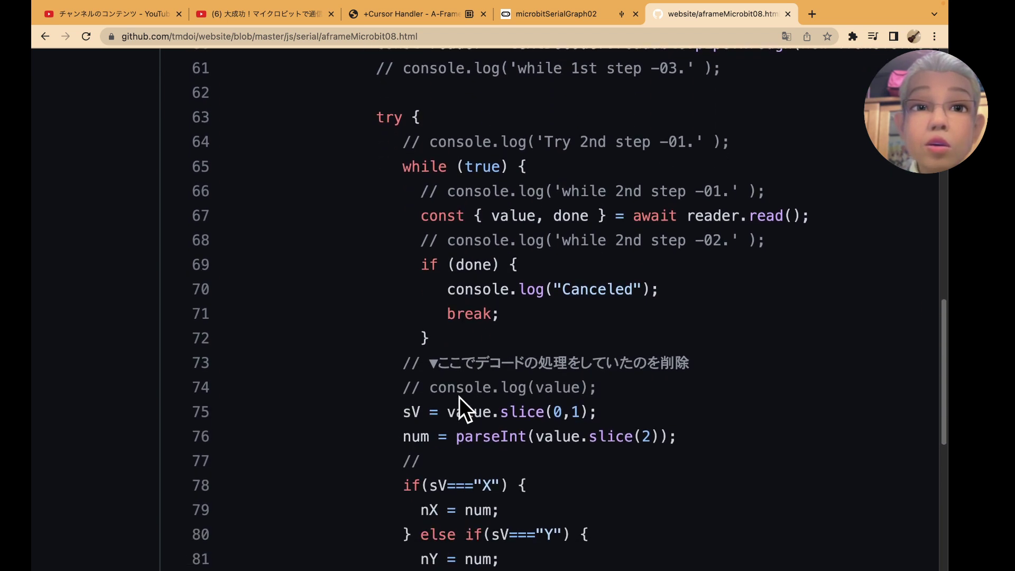
scroll(459, 397, down, 3)
scroll(459, 398, down, 3)
scroll(459, 397, down, 4)
scroll(459, 398, down, 4)
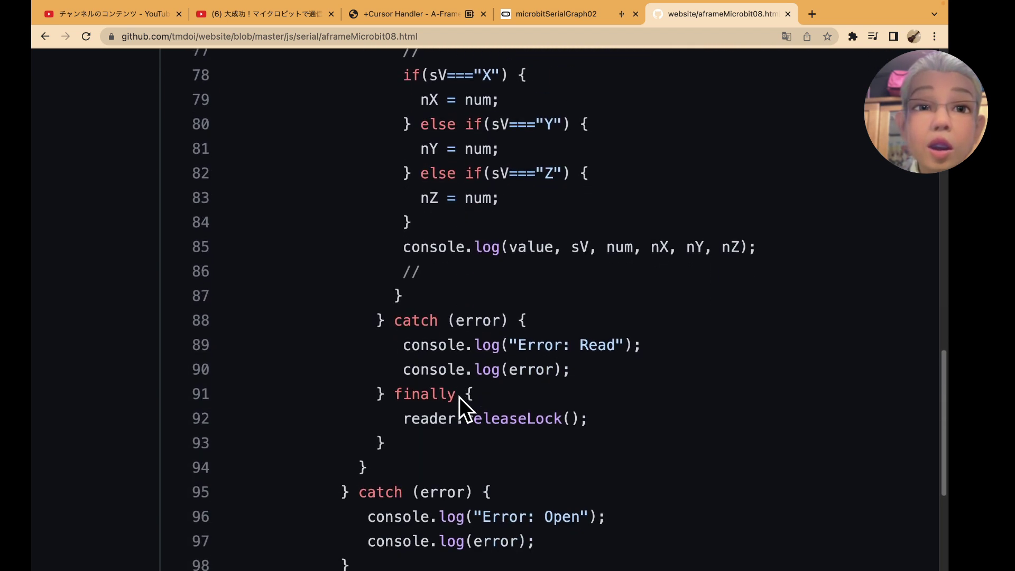
scroll(459, 398, down, 4)
scroll(459, 398, down, 2)
scroll(468, 398, down, 1)
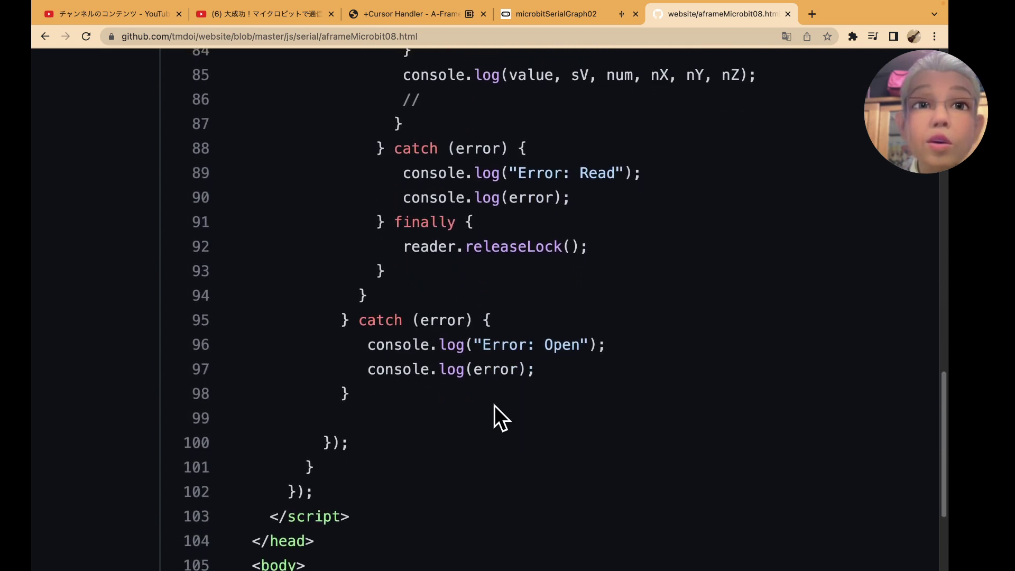
scroll(494, 405, up, 2)
scroll(494, 405, right, 2)
scroll(494, 405, up, 2)
scroll(494, 405, up, 3)
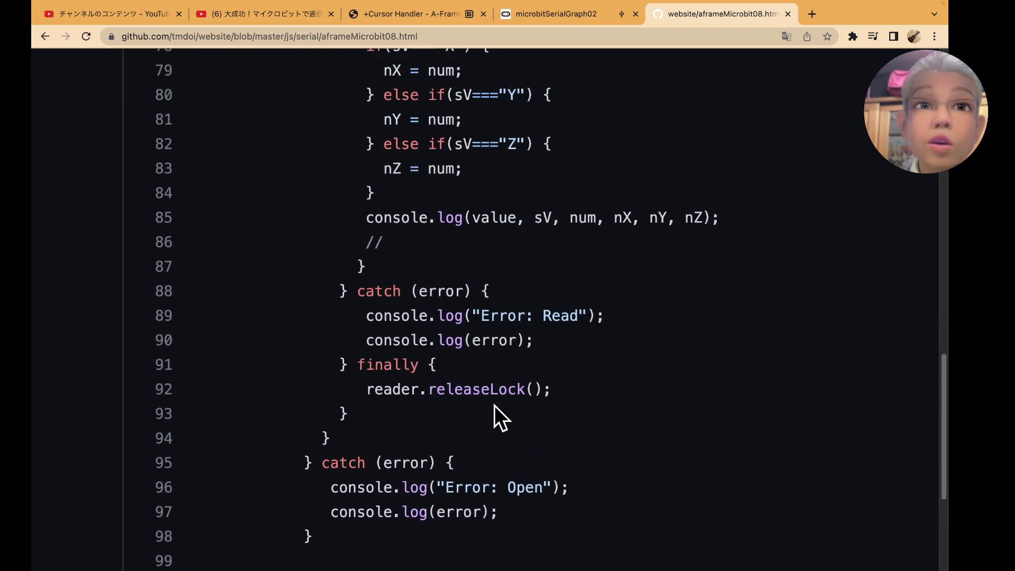
scroll(494, 405, up, 1)
scroll(494, 405, up, 1)
scroll(494, 405, up, 3)
scroll(493, 405, up, 1)
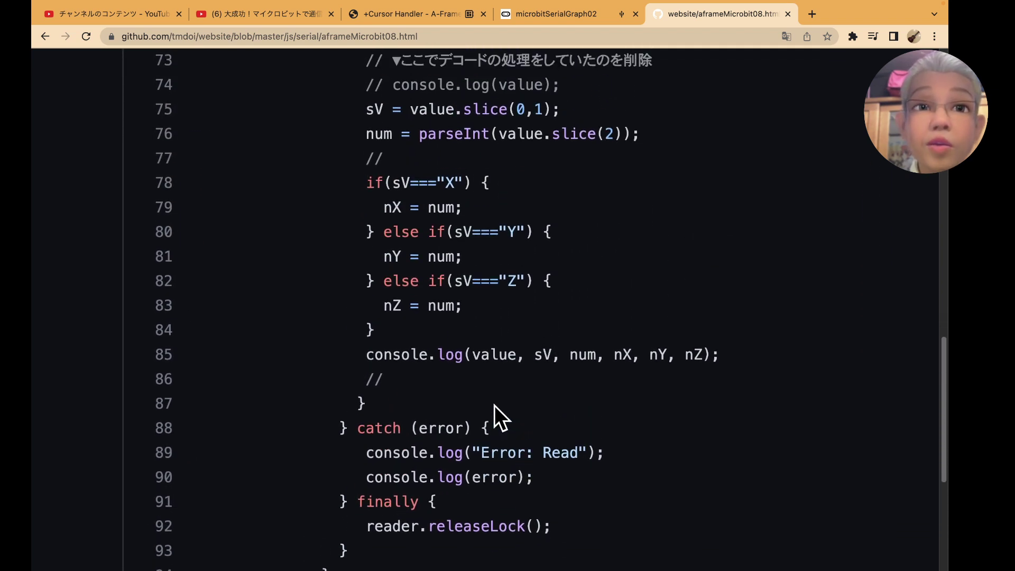
scroll(494, 405, up, 4)
scroll(493, 405, right, 2)
scroll(494, 405, right, 3)
scroll(494, 405, up, 3)
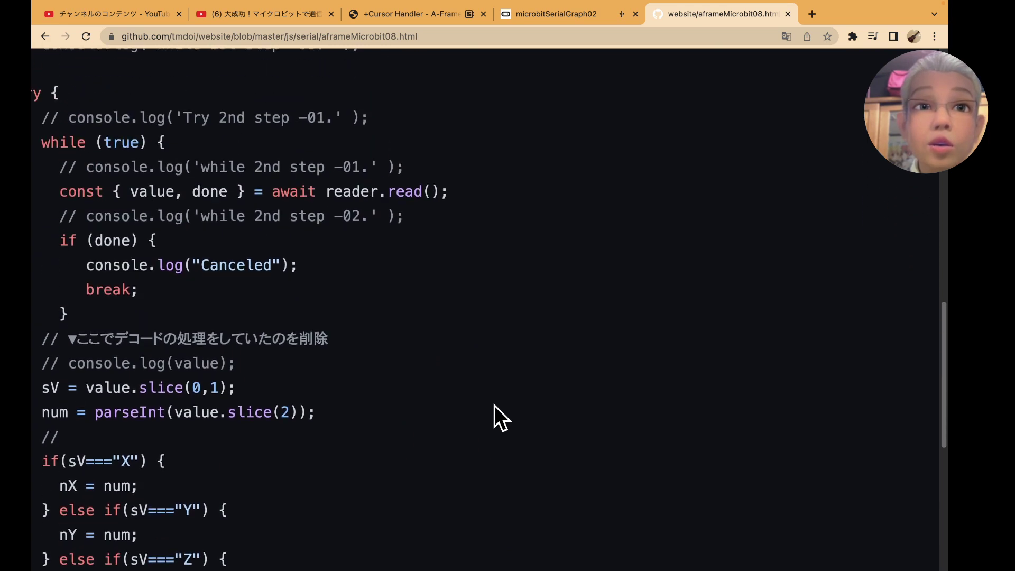
scroll(494, 405, up, 5)
scroll(494, 405, up, 7)
scroll(493, 405, right, 2)
scroll(494, 405, right, 3)
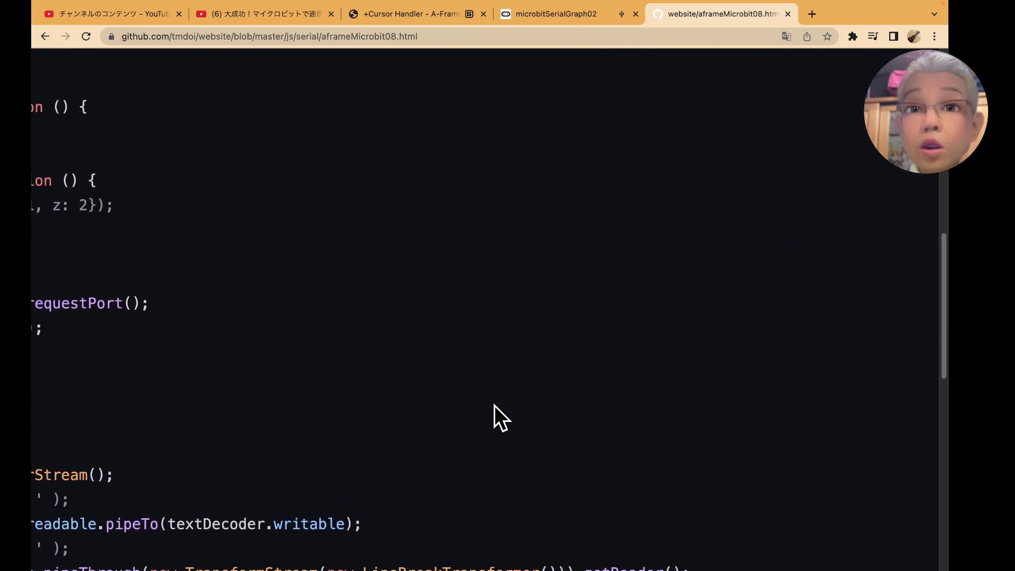
scroll(494, 405, up, 5)
scroll(494, 405, right, 10)
scroll(494, 405, up, 3)
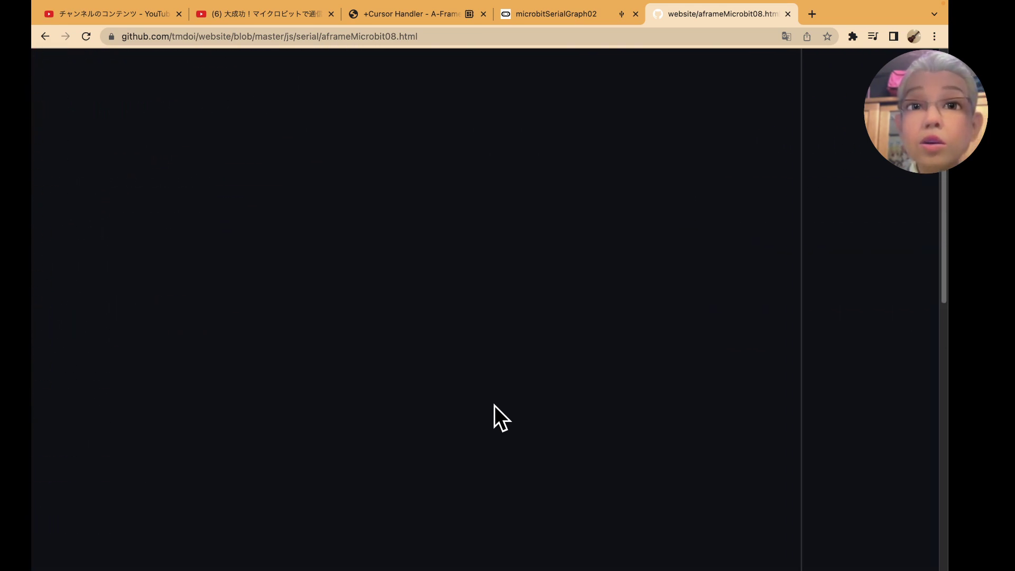
scroll(494, 405, left, 10)
scroll(494, 405, up, 5)
scroll(494, 405, up, 2)
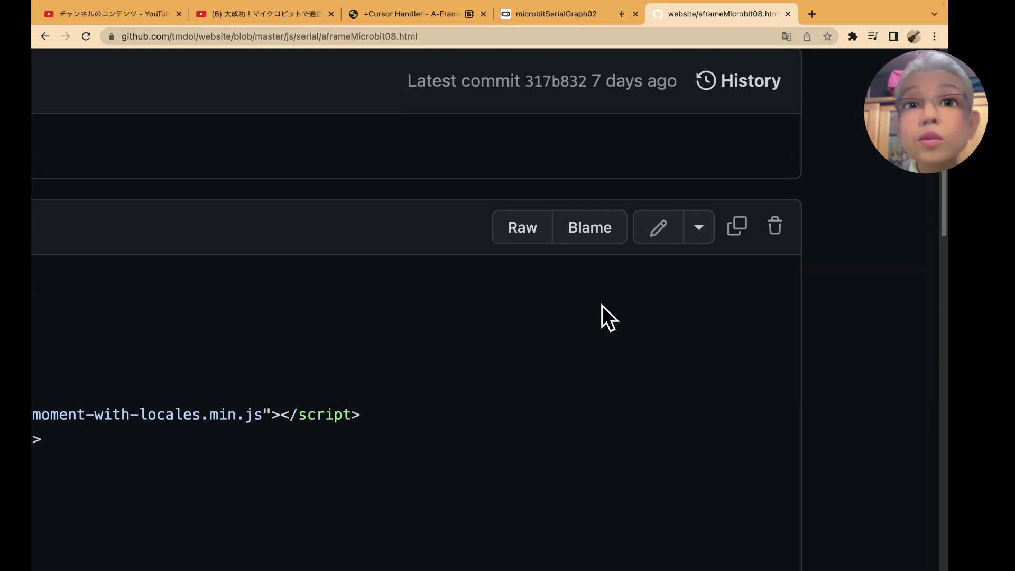
Open aframeMicrobit08.html in GitHub's editor and bring line 45 into view
click(646, 230)
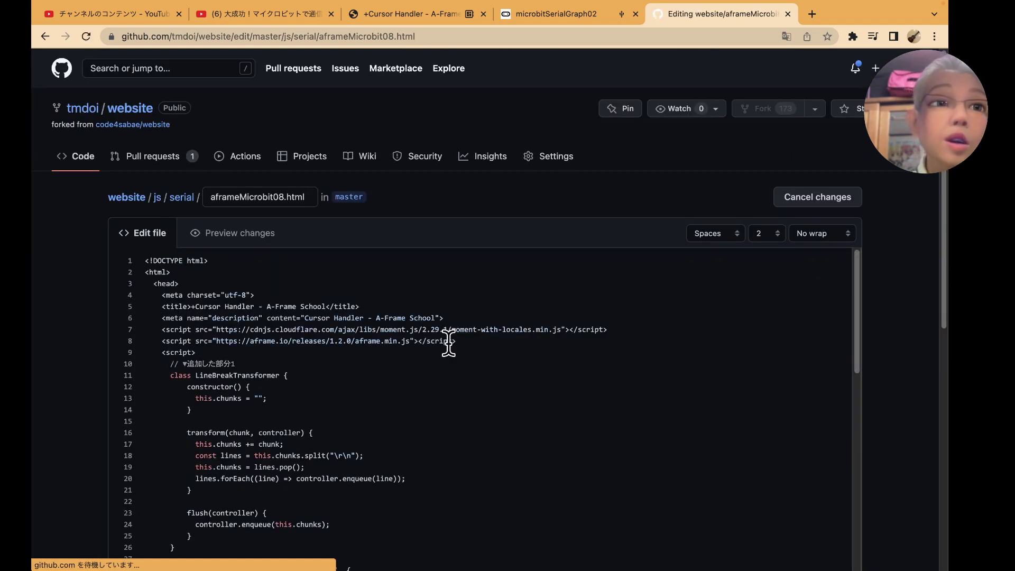
scroll(449, 344, left, 8)
scroll(449, 343, left, 1)
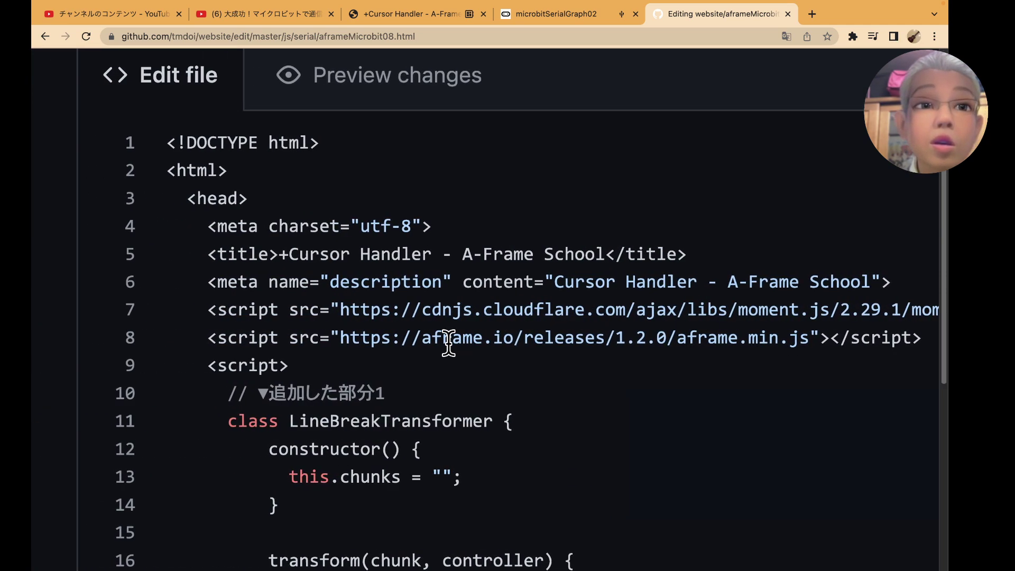
scroll(448, 344, down, 14)
scroll(448, 344, down, 8)
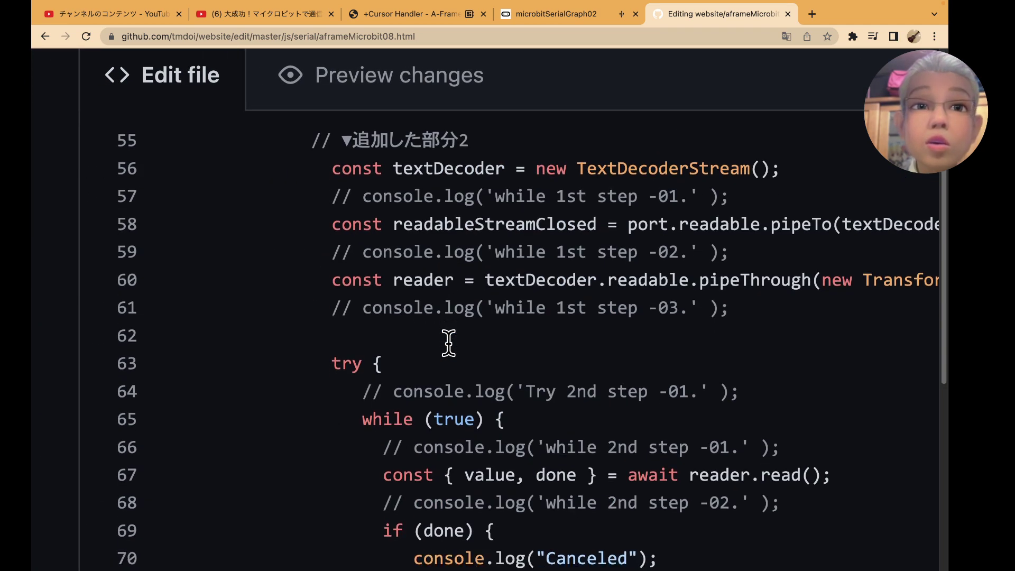
scroll(449, 344, up, 2)
scroll(448, 344, up, 3)
scroll(448, 344, up, 1)
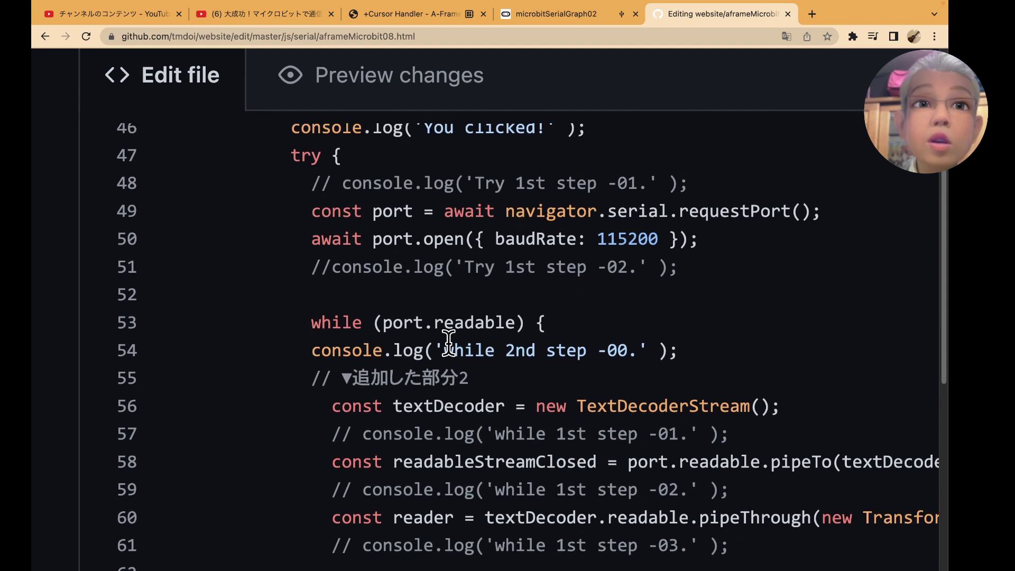
scroll(448, 343, up, 2)
scroll(449, 343, up, 2)
scroll(449, 344, up, 3)
scroll(449, 342, up, 2)
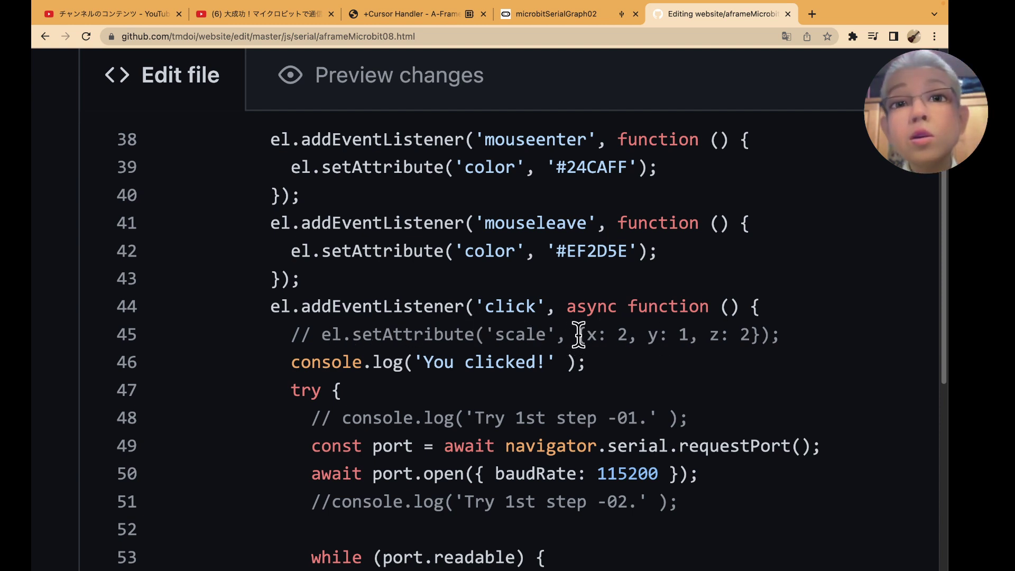
Select the whole commented-out scale line 45 containing {x: 2, y: 1, z: 2}
drag(579, 335, 669, 335)
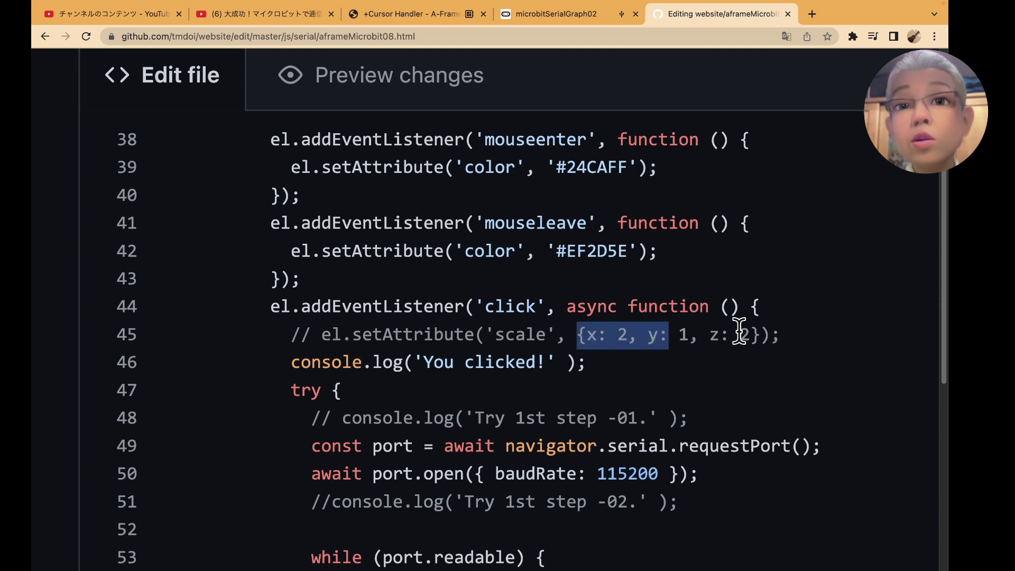
drag(760, 334, 659, 334)
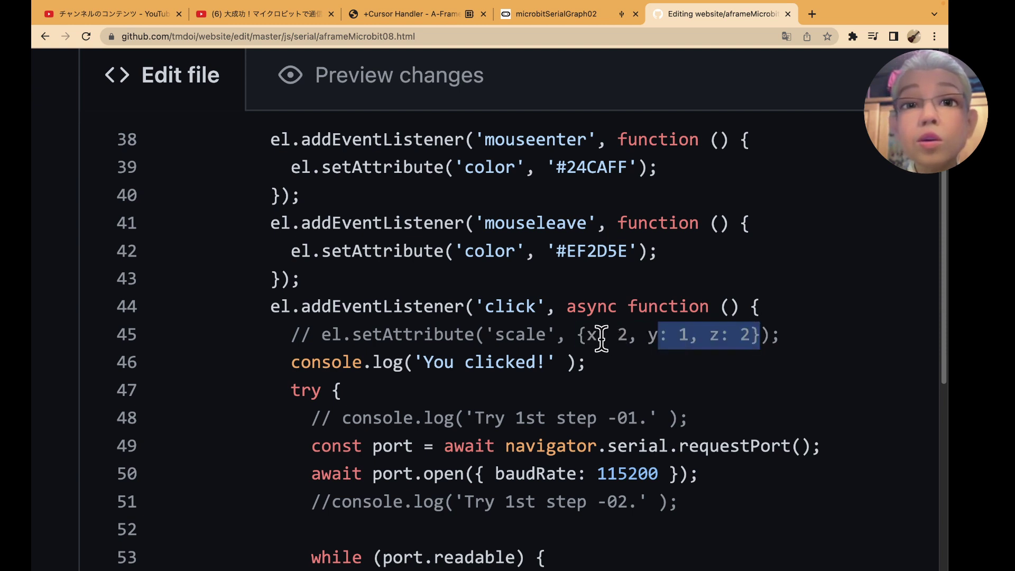
shift+click(577, 335)
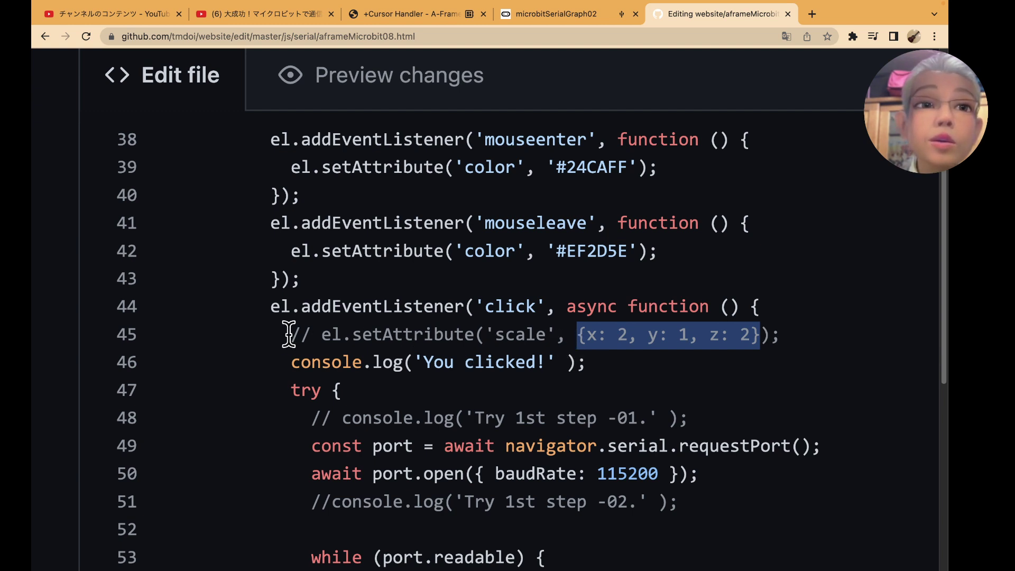
mouse_move(290, 334)
mouse_down()
mouse_move(713, 324)
mouse_move(784, 334)
mouse_up()
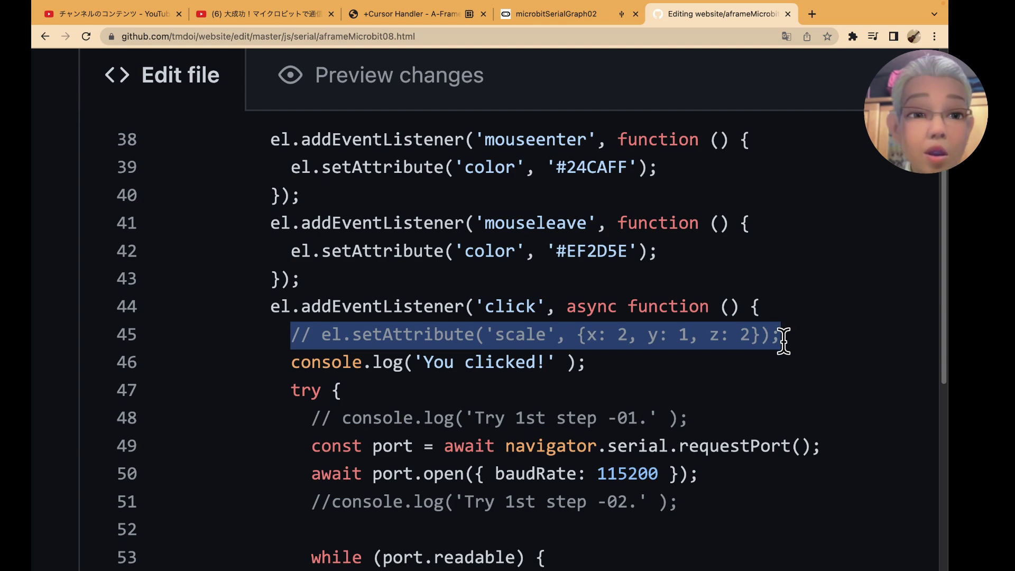
Below the nX, nY, nZ console.log on line 85, add // el.setAttribute('scale', {x: 2, y: 1, z: 2});
scroll(719, 376, down, 2)
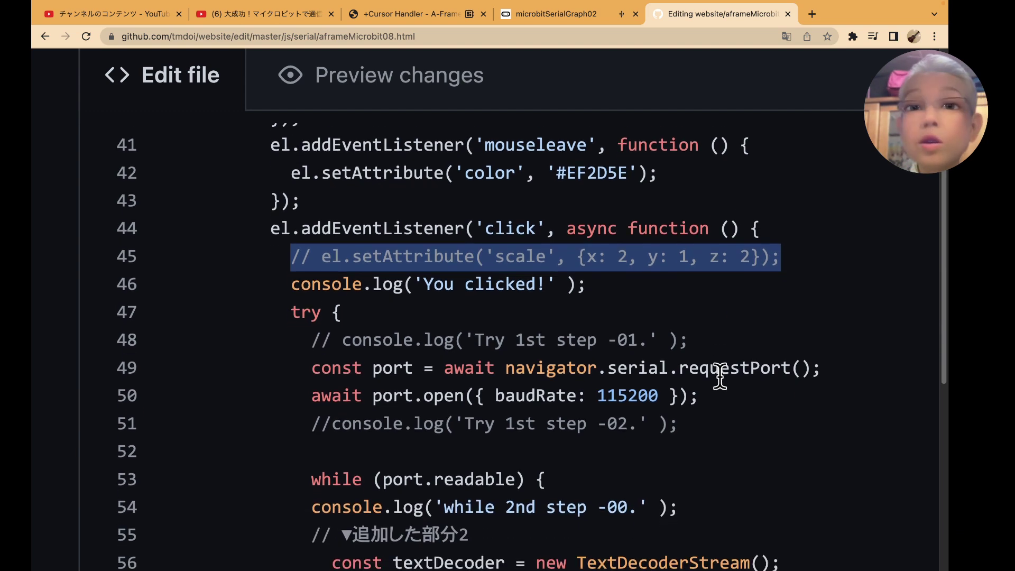
scroll(720, 376, down, 3)
scroll(720, 376, down, 2)
scroll(720, 376, down, 2)
scroll(720, 376, down, 2)
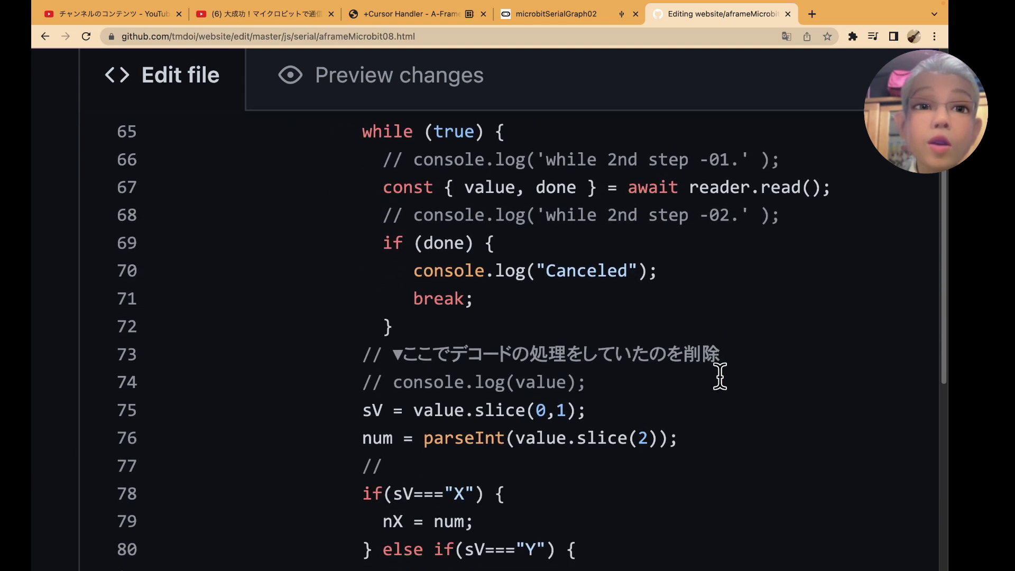
scroll(720, 376, down, 1)
scroll(720, 376, down, 3)
scroll(720, 376, down, 1)
scroll(720, 376, down, 2)
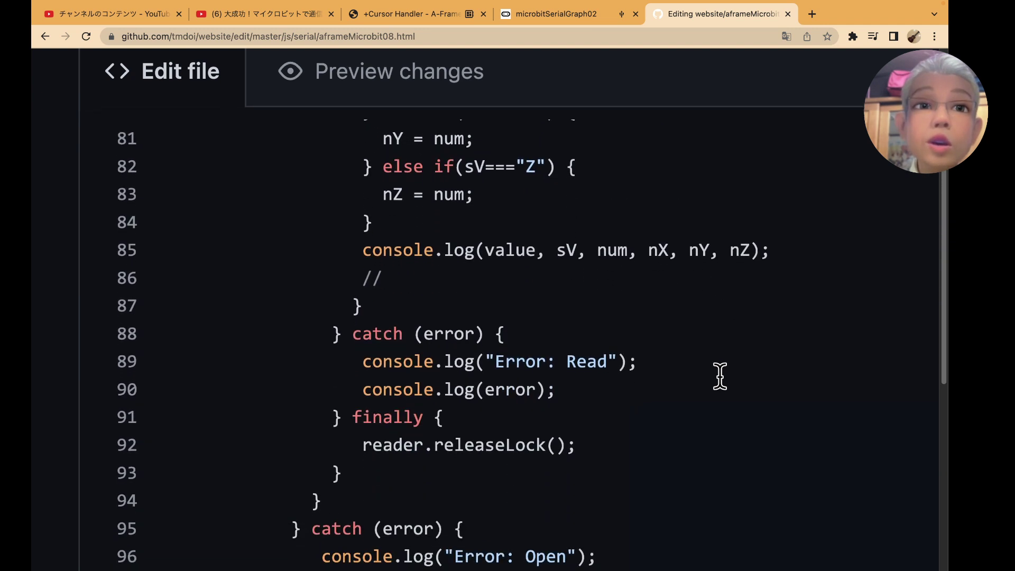
scroll(720, 376, down, 1)
scroll(720, 376, down, 1)
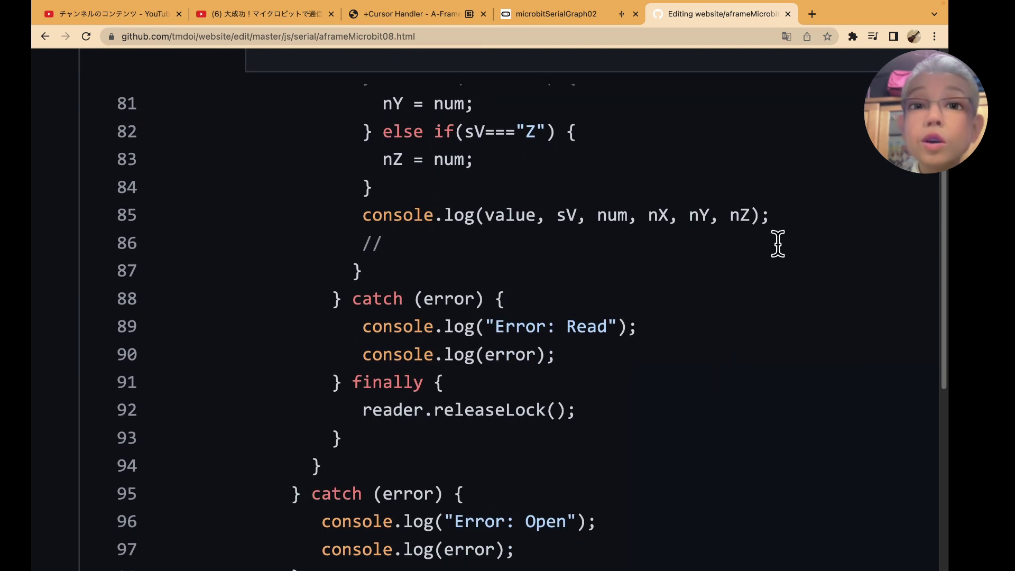
click(772, 215)
key(Return)
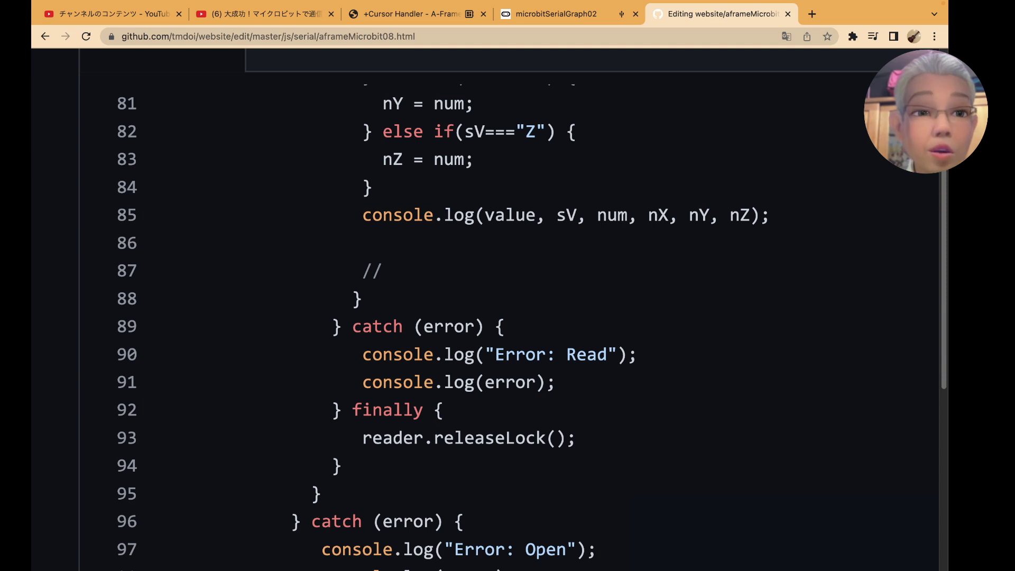
text(// el.setAttribute('scale', {x: 2, y: 1, z: 2});)
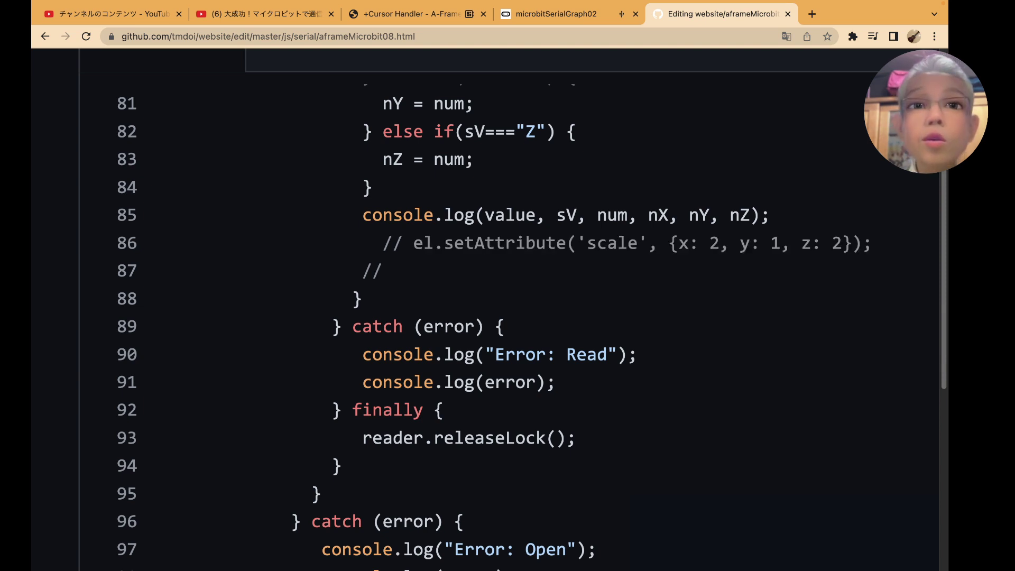
Uncomment the new scale line so setAttribute runs
click(414, 243)
key(BackSpace)
key(BackSpace)
key(BackSpace)
key(BackSpace)
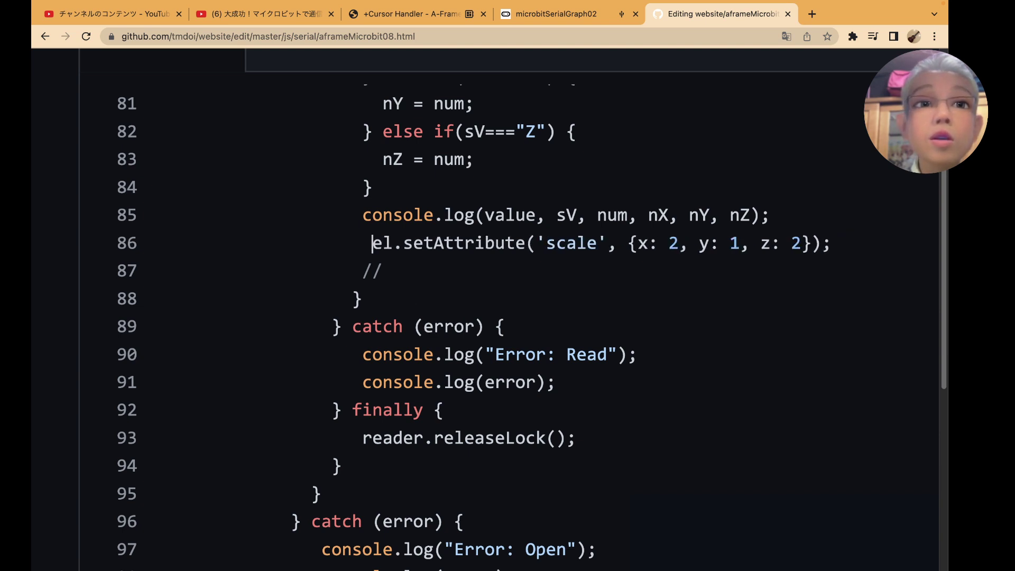
key(BackSpace)
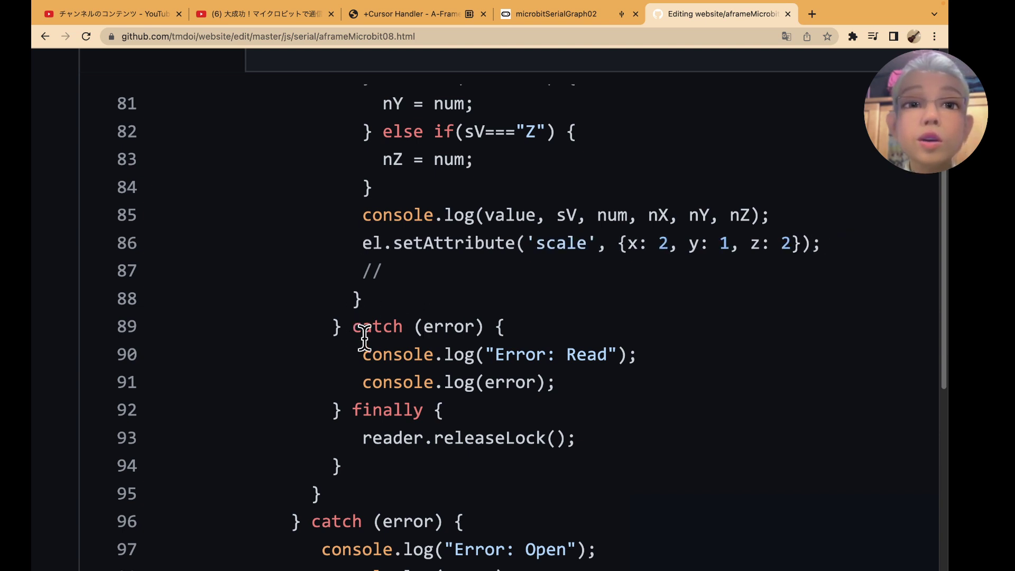
scroll(380, 353, up, 2)
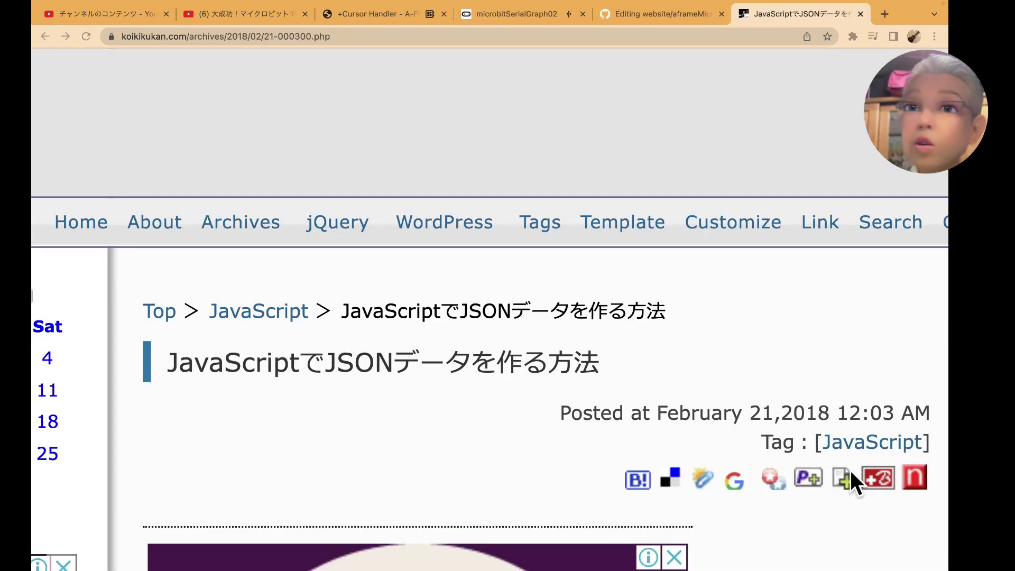
Scroll down through the koikikukan.com 'JavaScriptでJSONデータを作る方法' article
scroll(589, 484, down, 2)
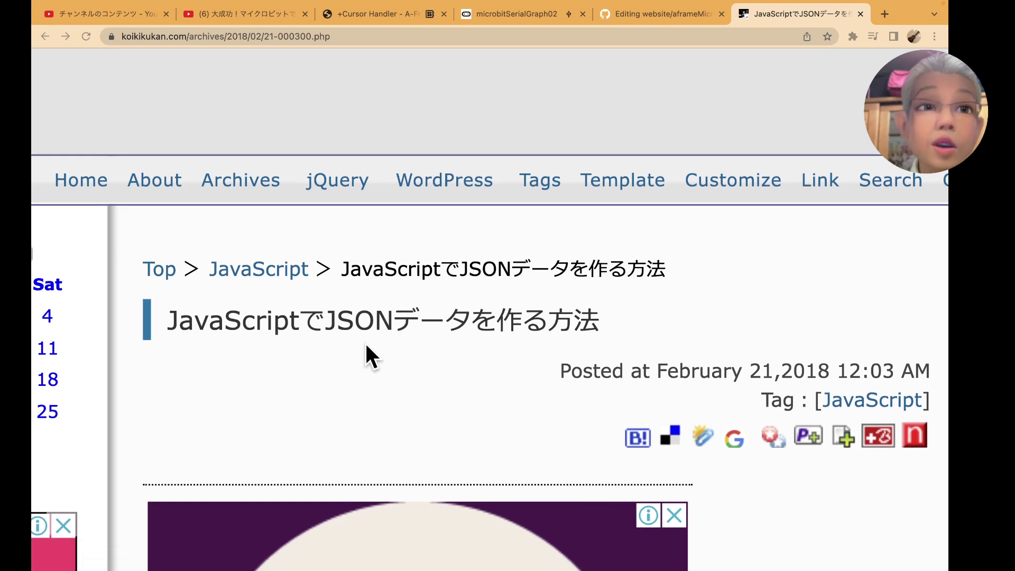
scroll(358, 364, down, 3)
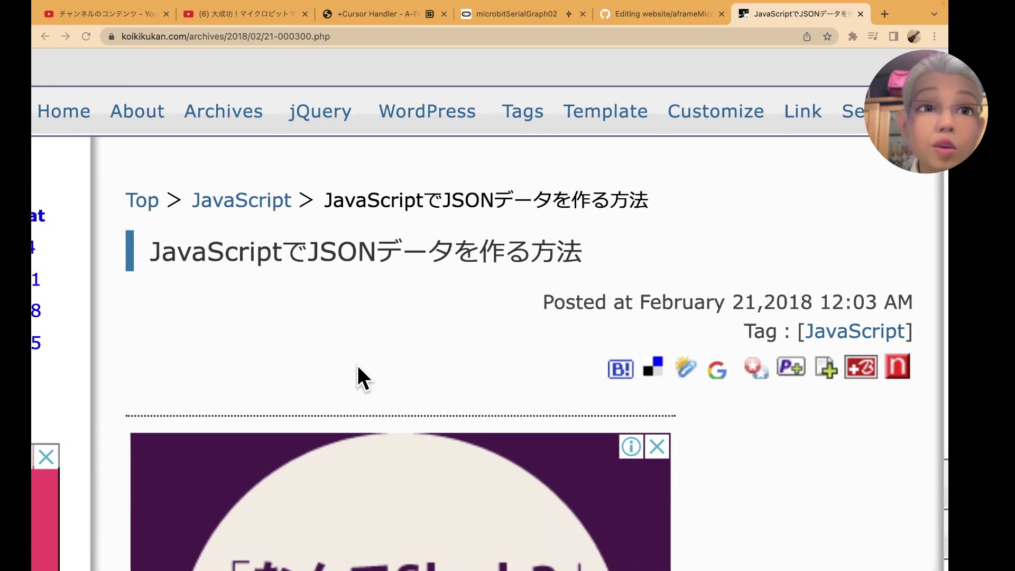
scroll(357, 363, down, 2)
scroll(358, 365, down, 3)
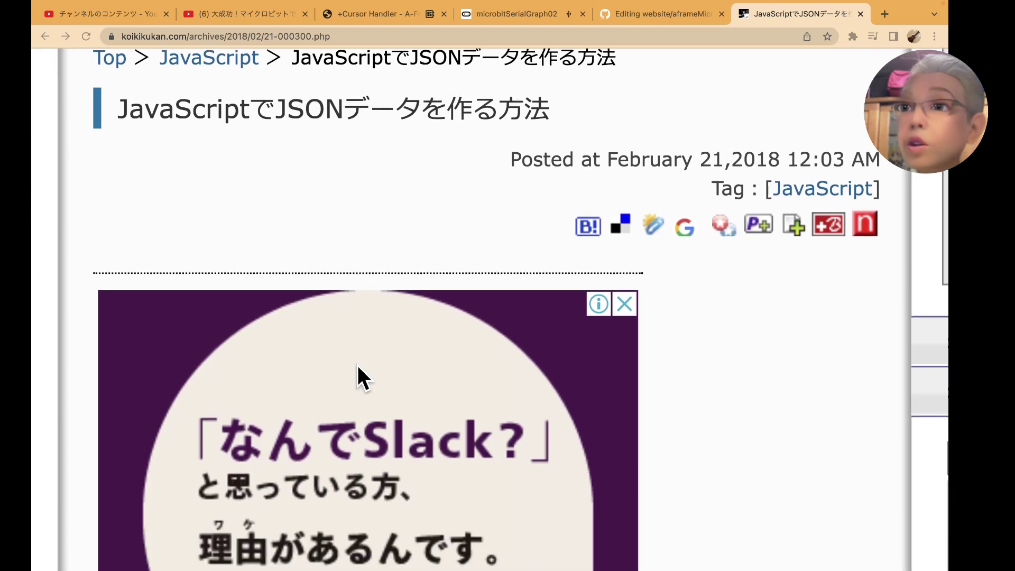
scroll(358, 365, down, 2)
scroll(357, 365, down, 3)
scroll(357, 365, down, 3)
scroll(358, 365, down, 2)
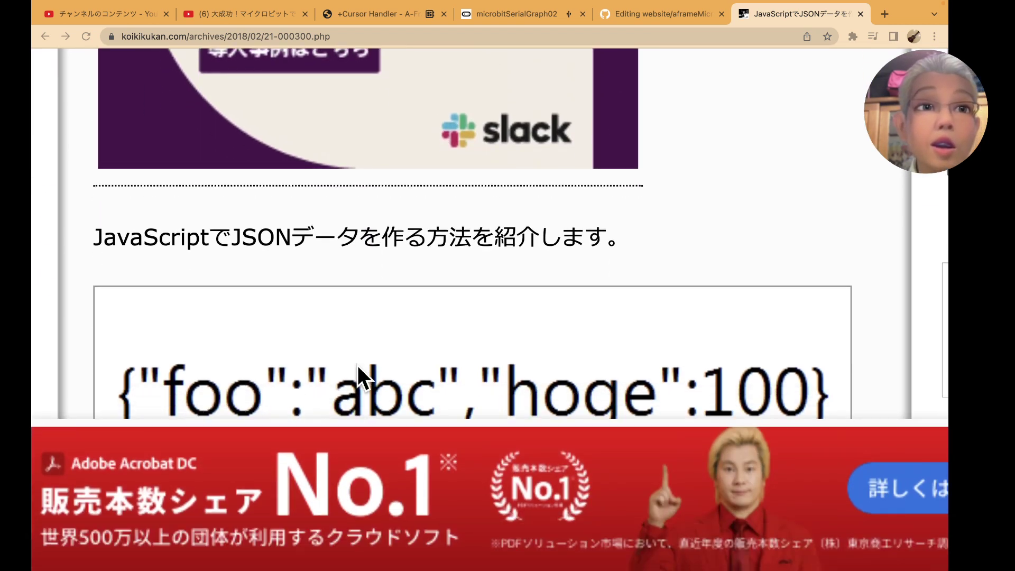
scroll(358, 364, down, 3)
scroll(357, 364, down, 1)
scroll(358, 365, down, 1)
scroll(358, 365, down, 1)
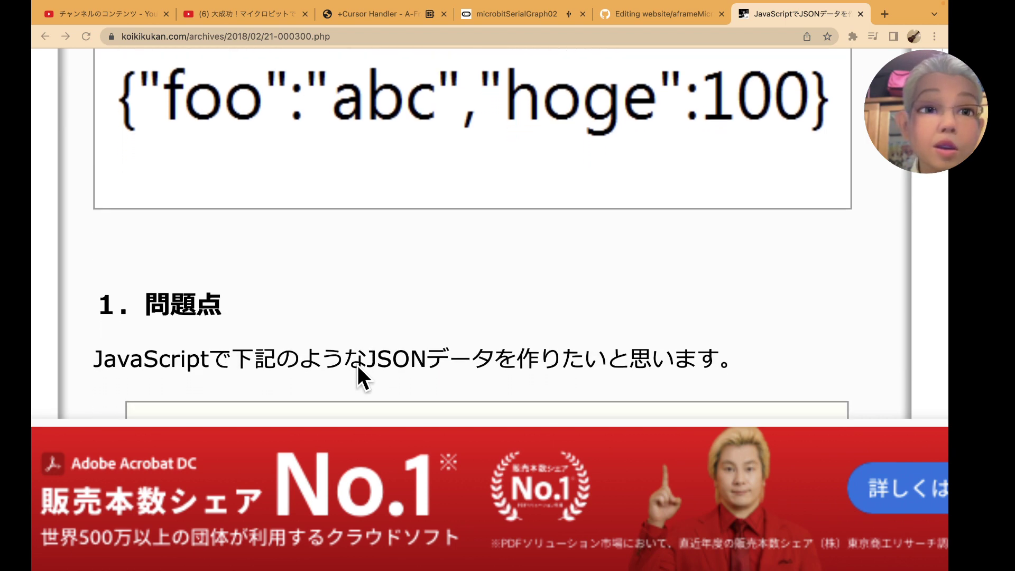
scroll(355, 445, up, 3)
scroll(355, 446, down, 1)
scroll(355, 445, down, 2)
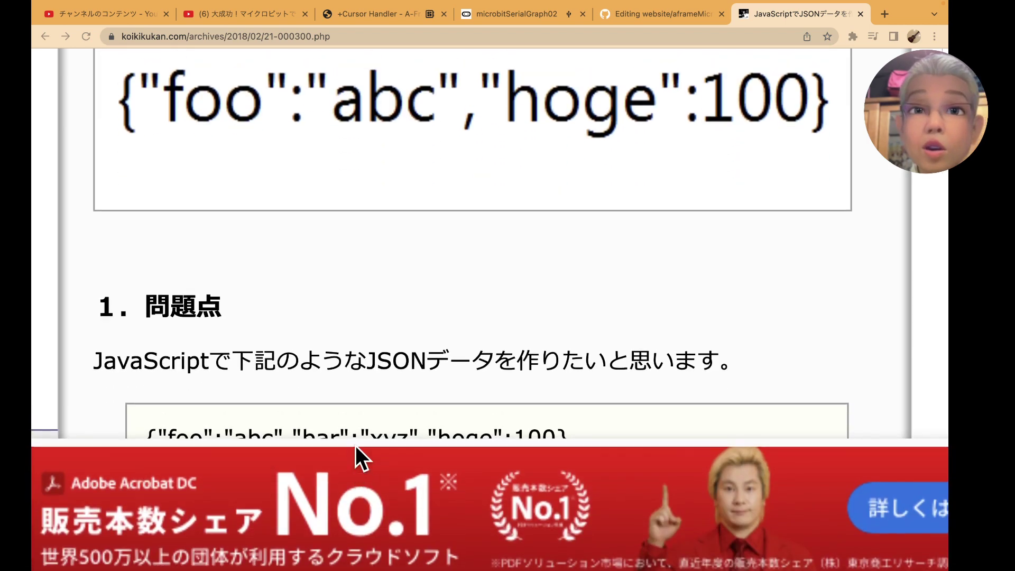
scroll(356, 445, up, 4)
scroll(356, 445, down, 3)
scroll(355, 445, down, 1)
scroll(355, 445, down, 3)
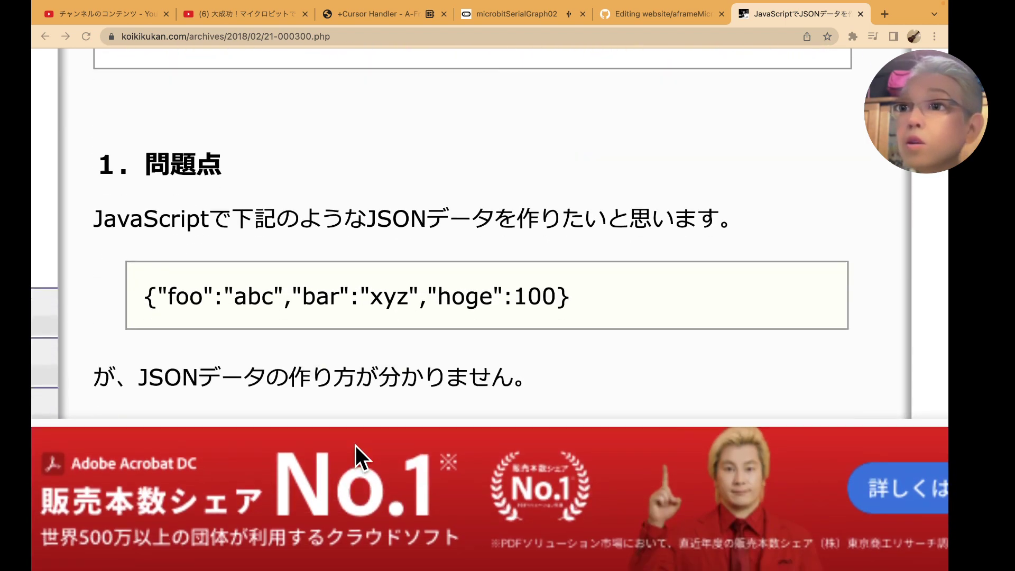
scroll(355, 445, down, 3)
scroll(355, 445, down, 1)
scroll(355, 445, down, 2)
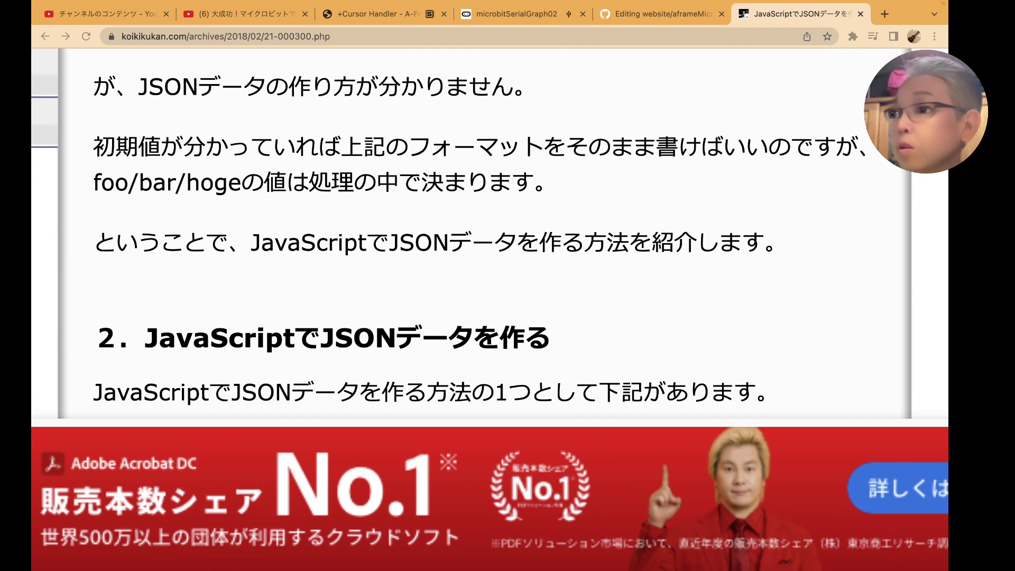
Settle on the article's JSON example after briefly checking the GitHub editor tab
scroll(476, 309, up, 10)
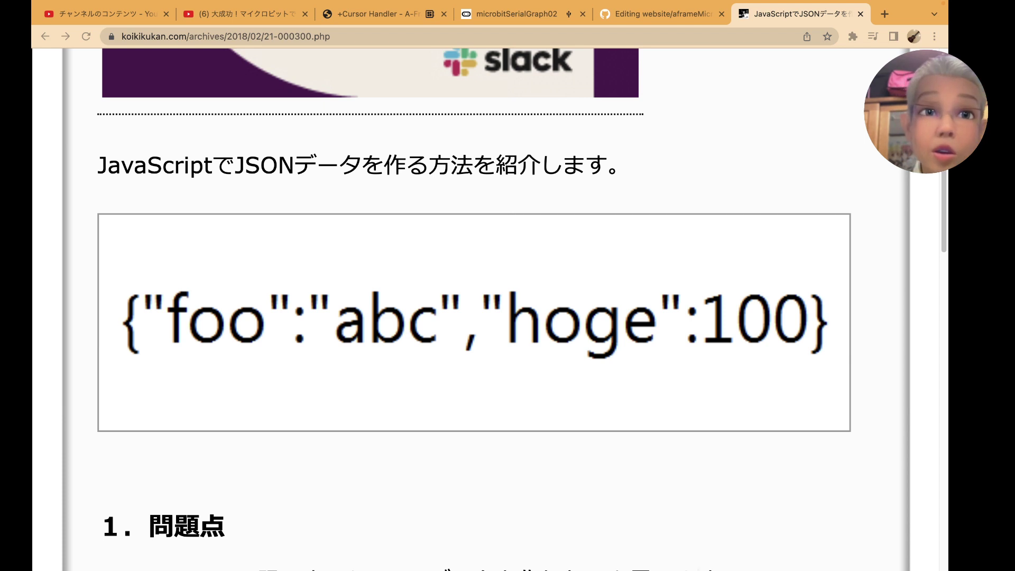
scroll(383, 452, down, 1)
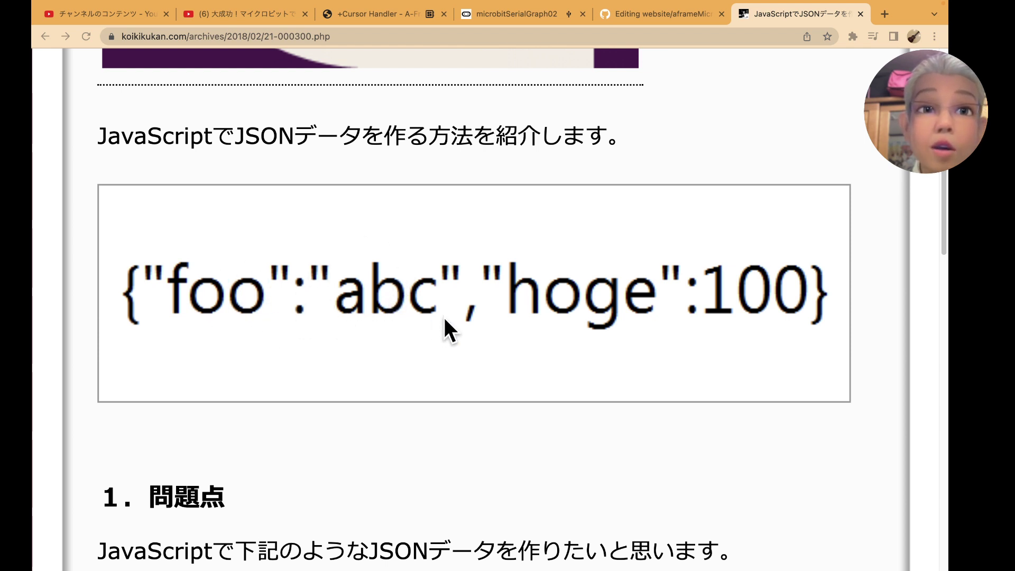
click(649, 17)
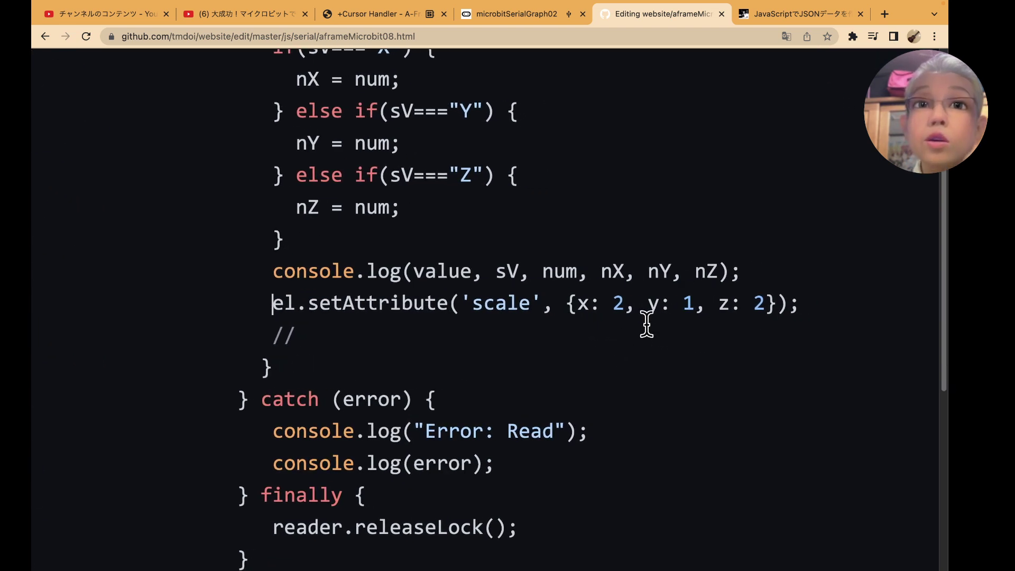
click(790, 17)
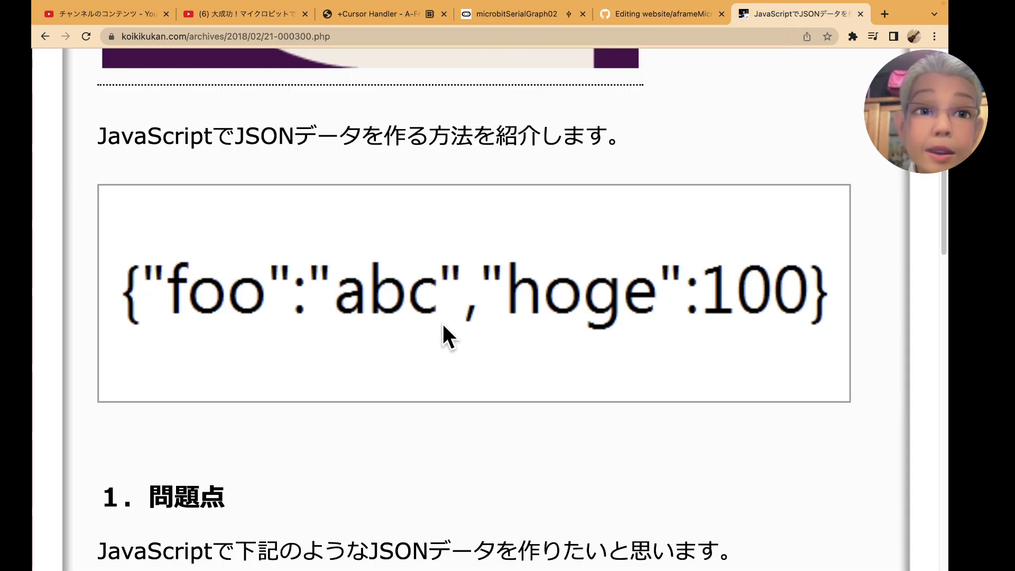
Select the section 2 sample code from var data = {}; through // console.log(json_data);
scroll(442, 322, down, 6)
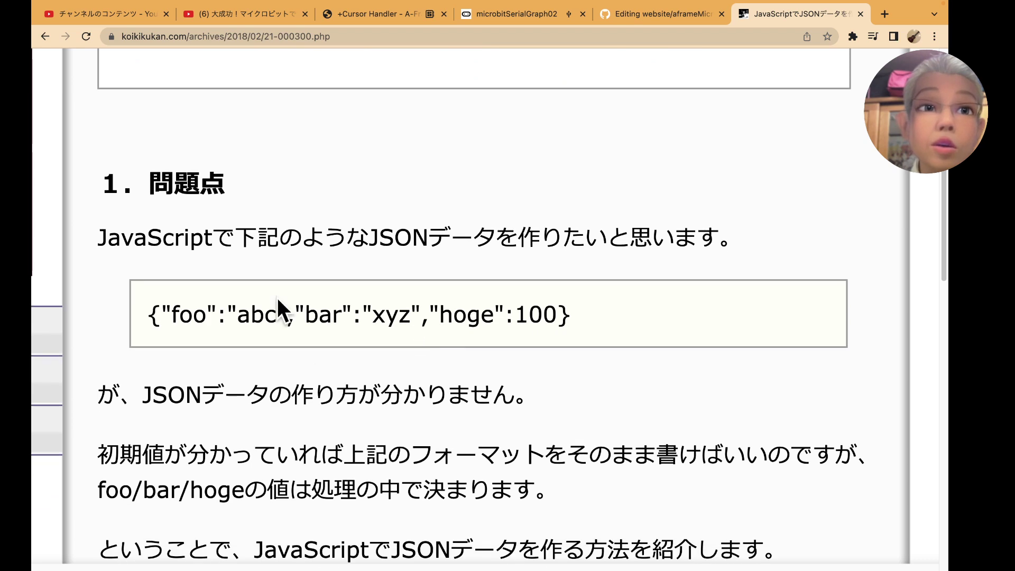
scroll(403, 346, down, 3)
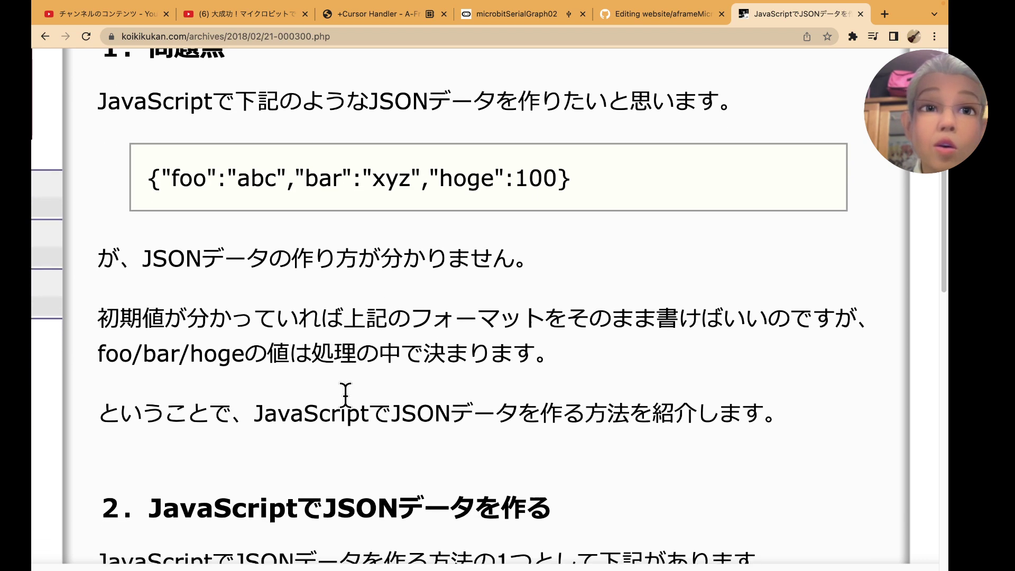
scroll(345, 395, down, 2)
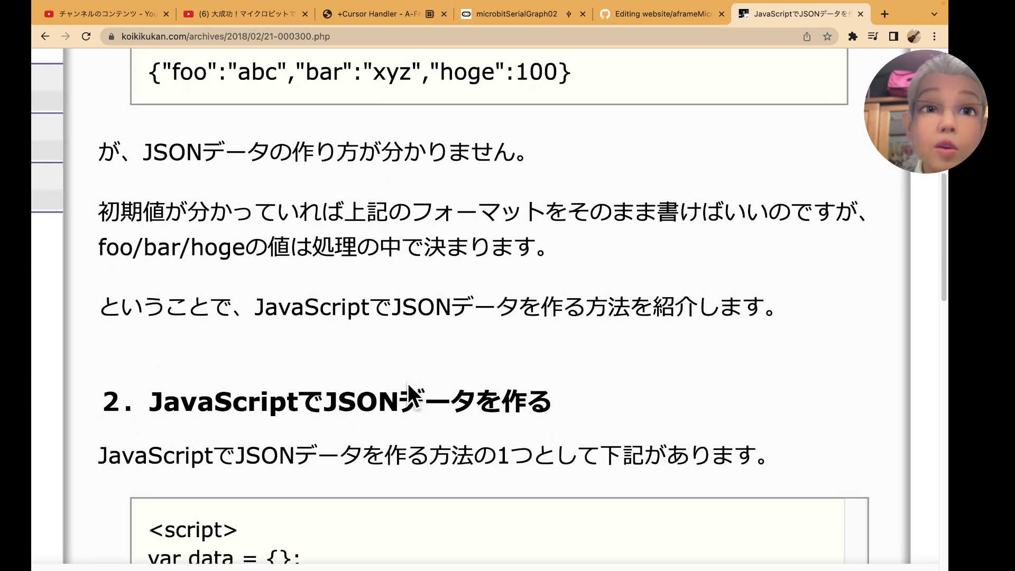
scroll(408, 385, down, 1)
scroll(407, 385, down, 2)
scroll(408, 385, down, 1)
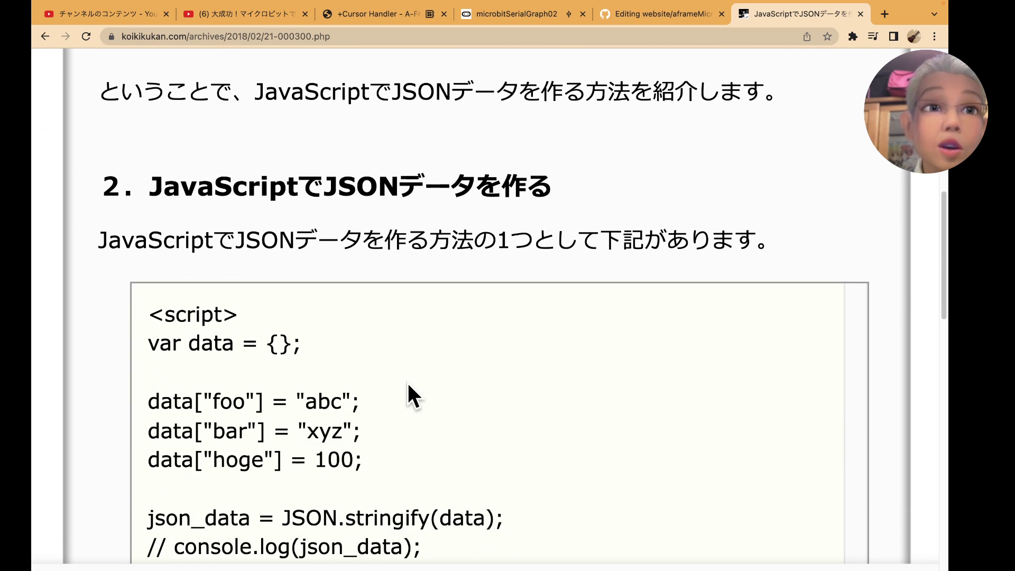
scroll(408, 383, down, 1)
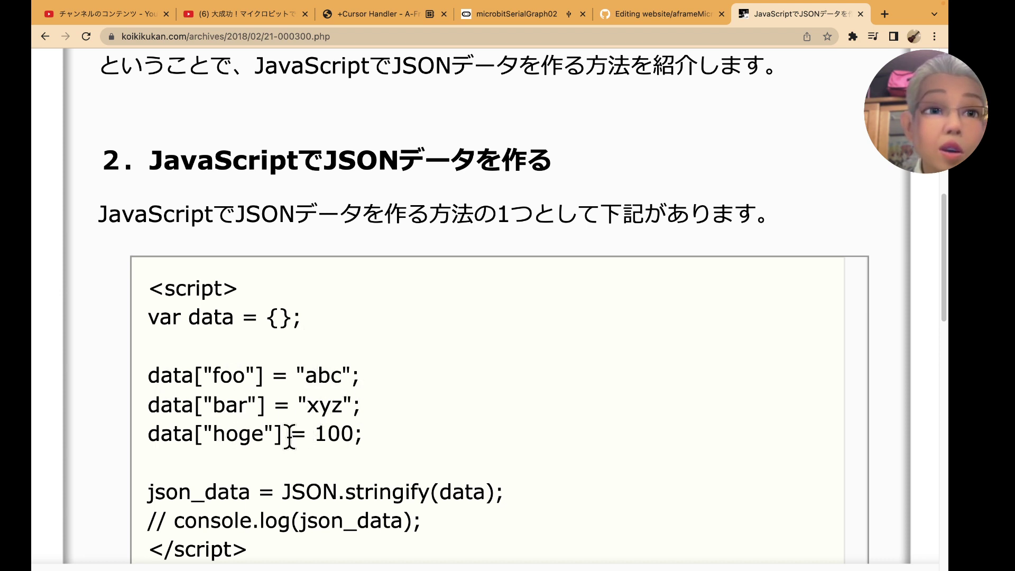
scroll(381, 442, down, 2)
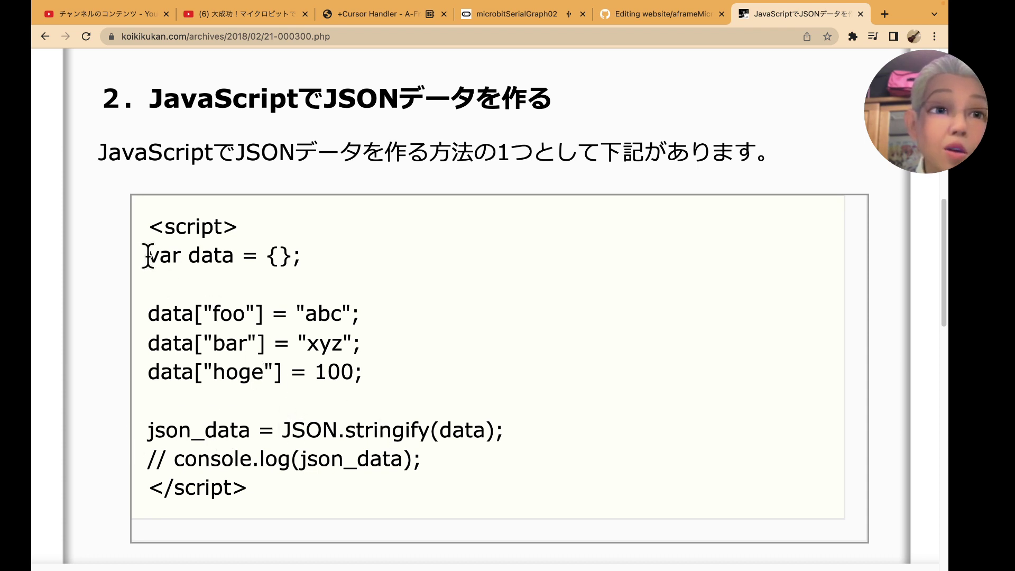
mouse_move(148, 257)
mouse_down()
mouse_move(255, 311)
mouse_move(374, 410)
mouse_up()
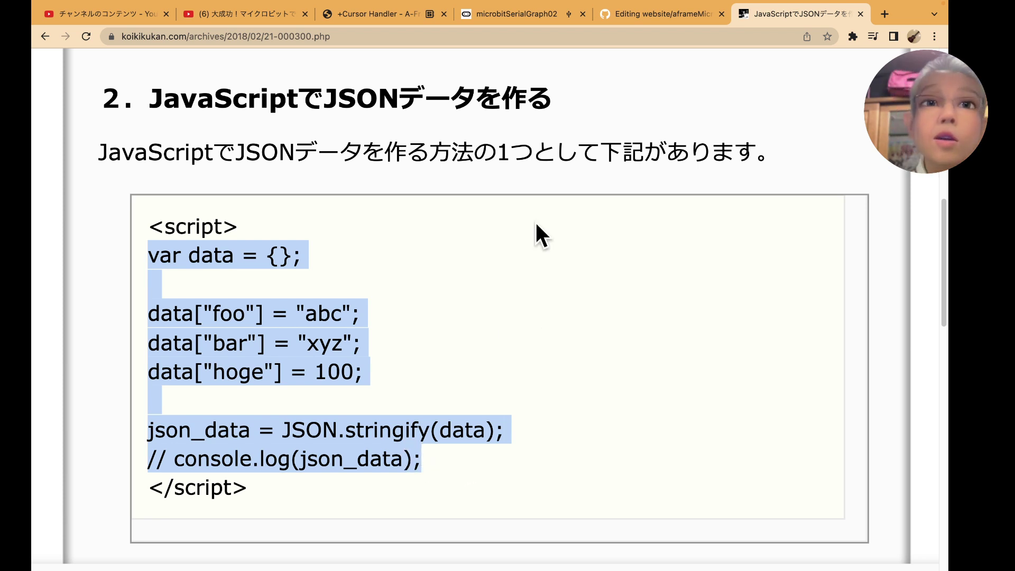
Paste the article's JSON sample code on a new line after var nZ = 0; in init
click(654, 23)
scroll(529, 183, up, 3)
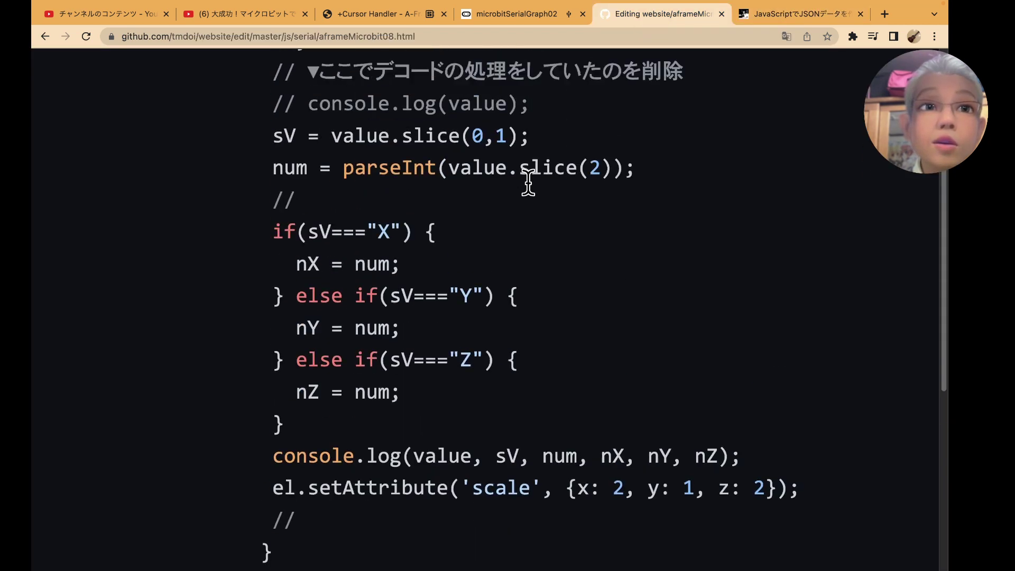
scroll(529, 183, up, 5)
scroll(528, 182, up, 5)
scroll(528, 183, up, 3)
scroll(528, 182, up, 2)
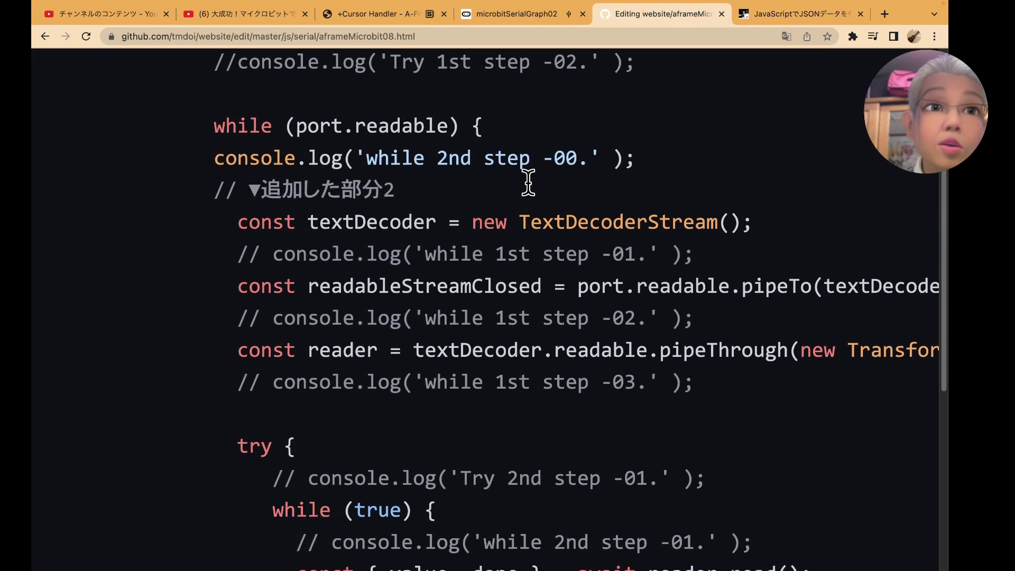
scroll(528, 183, up, 5)
scroll(528, 182, up, 3)
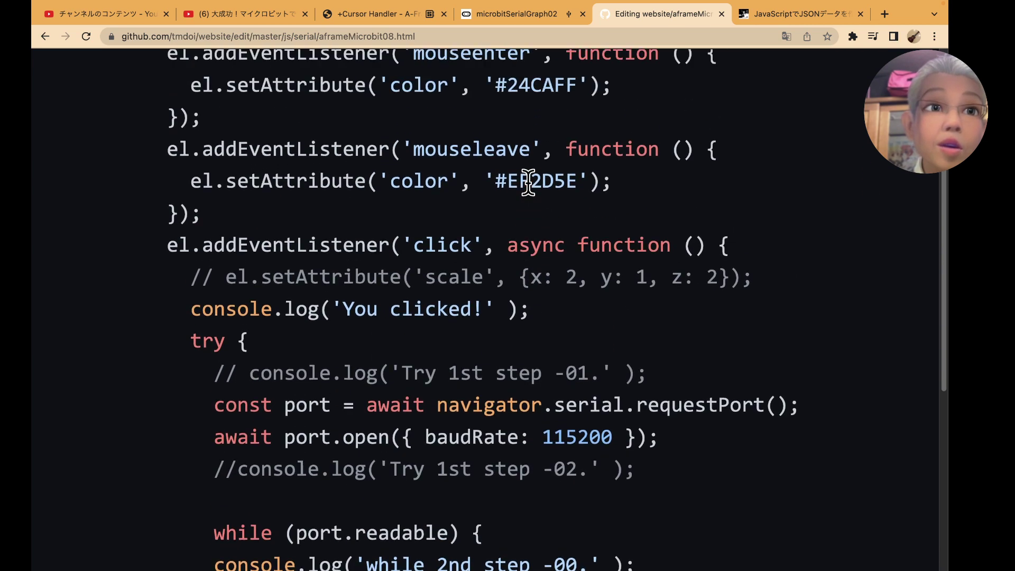
scroll(528, 182, up, 4)
scroll(528, 182, up, 3)
click(319, 286)
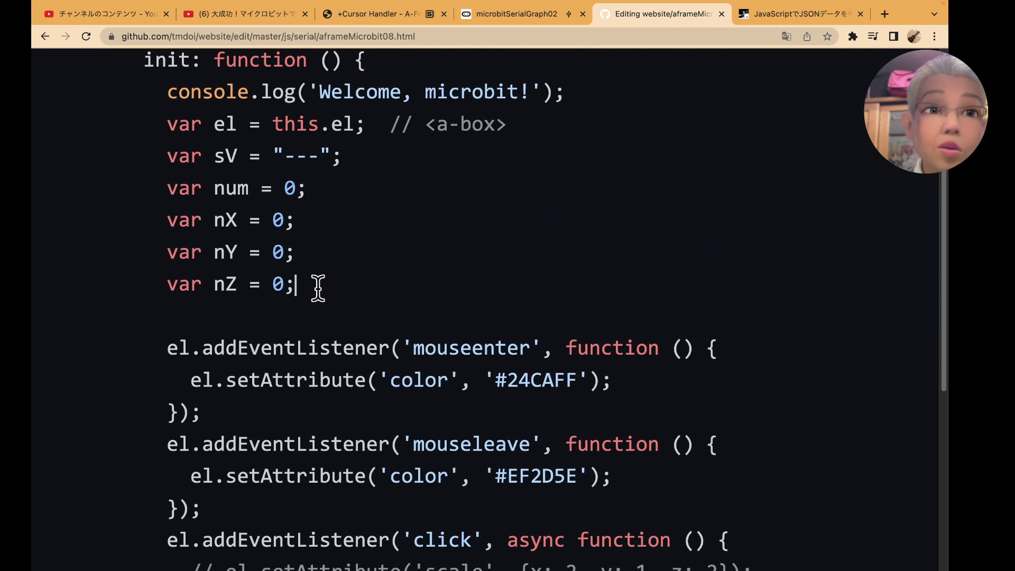
key(Return)
text(var data = {};  data["foo"] = "abc"; data["bar"] = "xyz"; data["hoge"] = 100;  json_data = JSON.stringify(data); // console.log(json_data);)
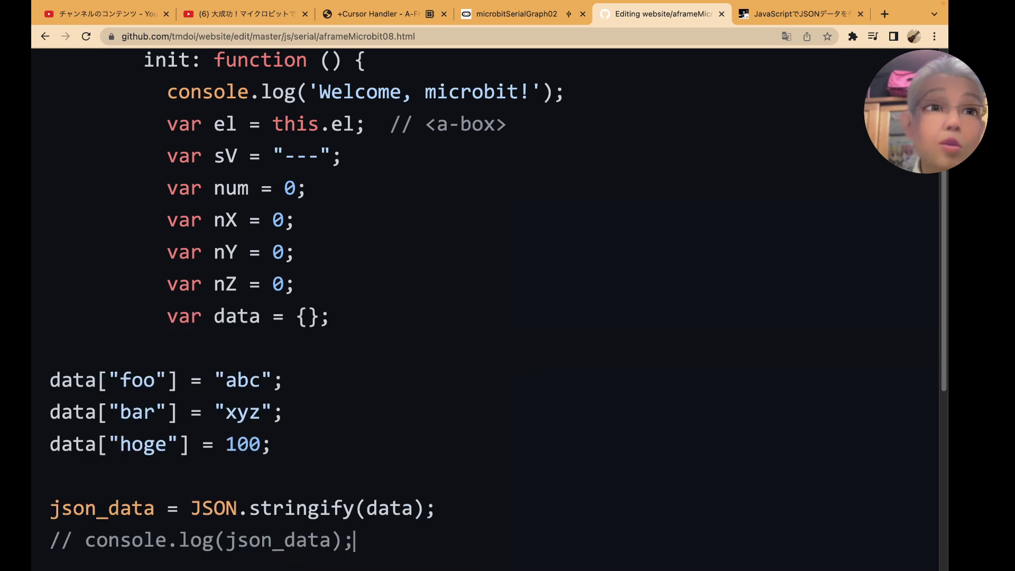
Re-indent the pasted foo, bar, hoge, json_data and console.log lines to match the surrounding code
click(50, 382)
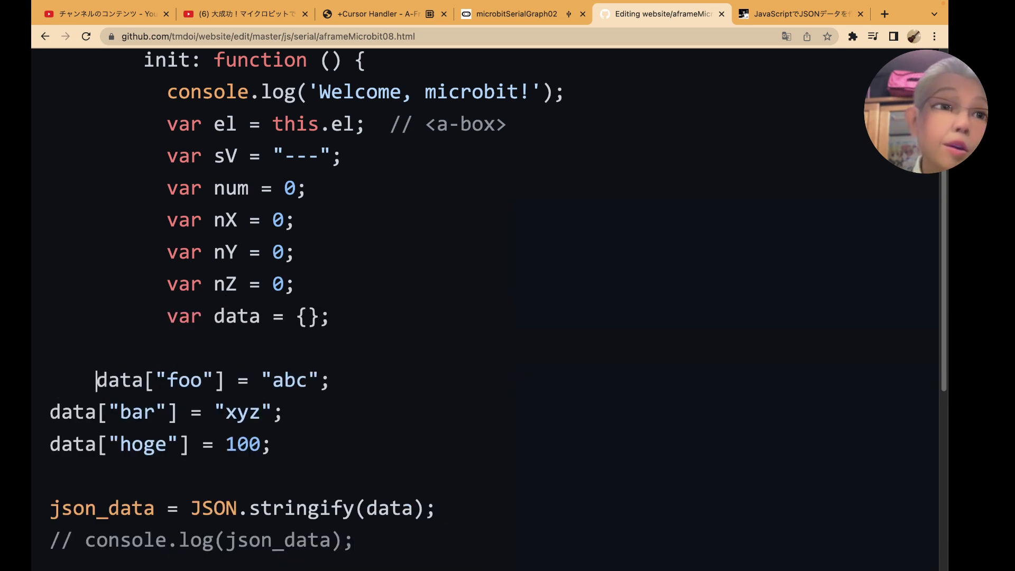
click(50, 413)
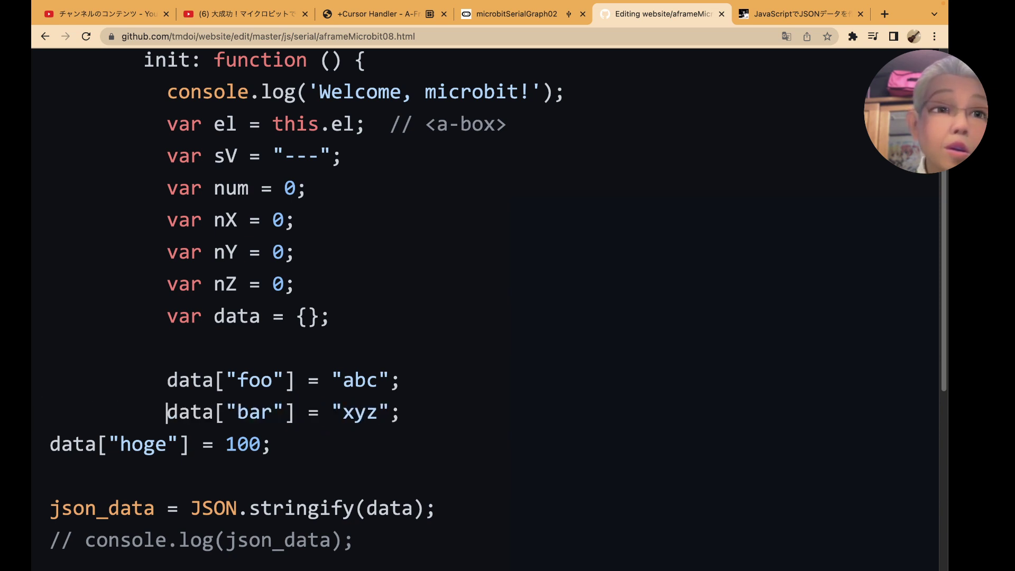
click(50, 444)
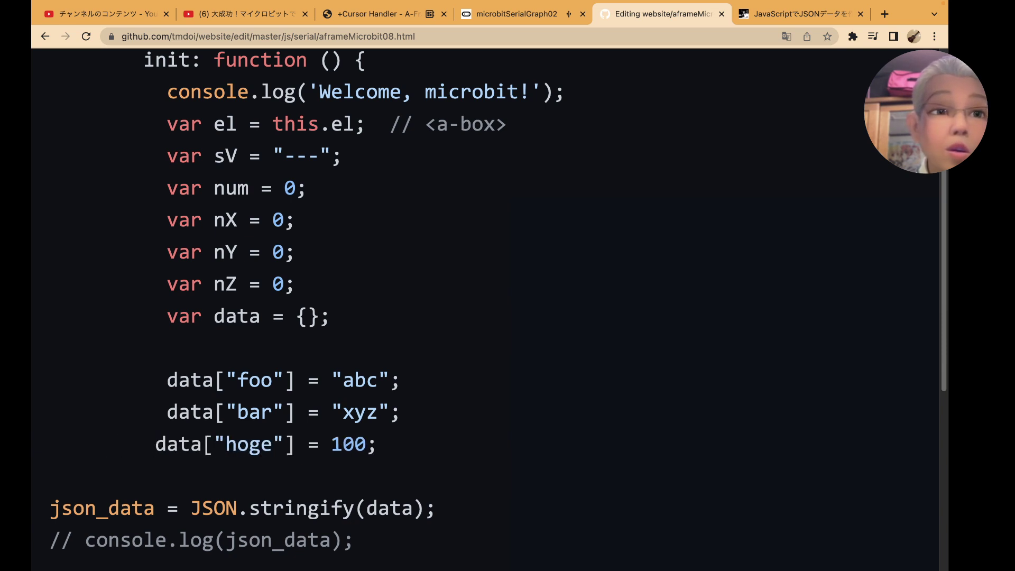
scroll(31, 454, down, 2)
scroll(32, 453, down, 1)
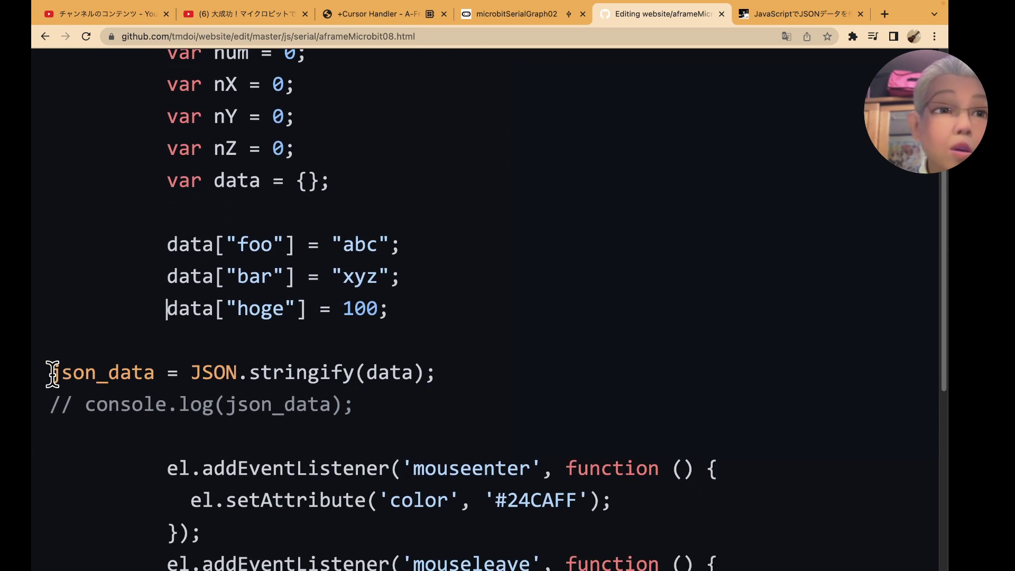
key(BackSpace)
key(BackSpace)
key(BackSpace)
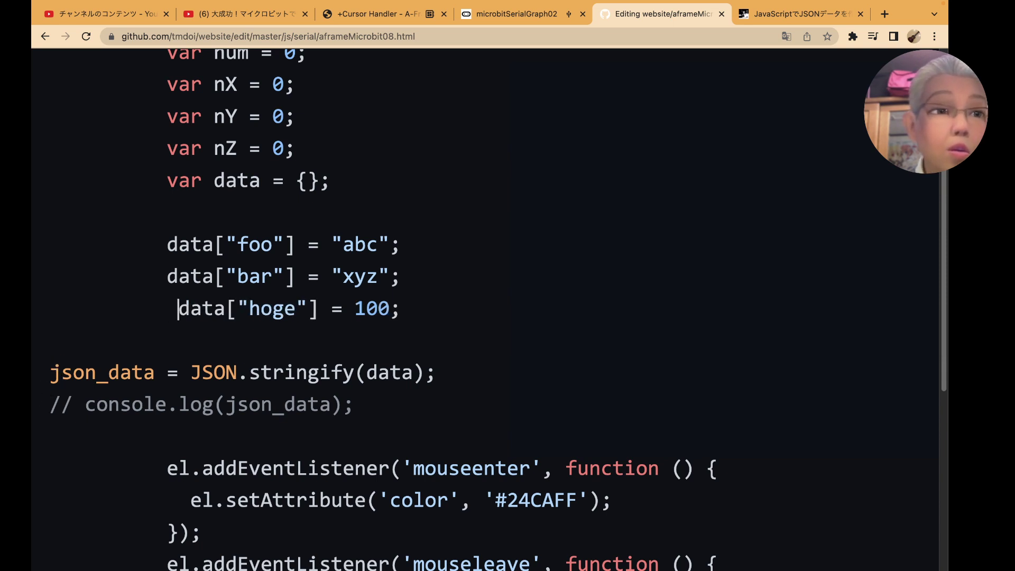
key(BackSpace)
key(BackSpace)
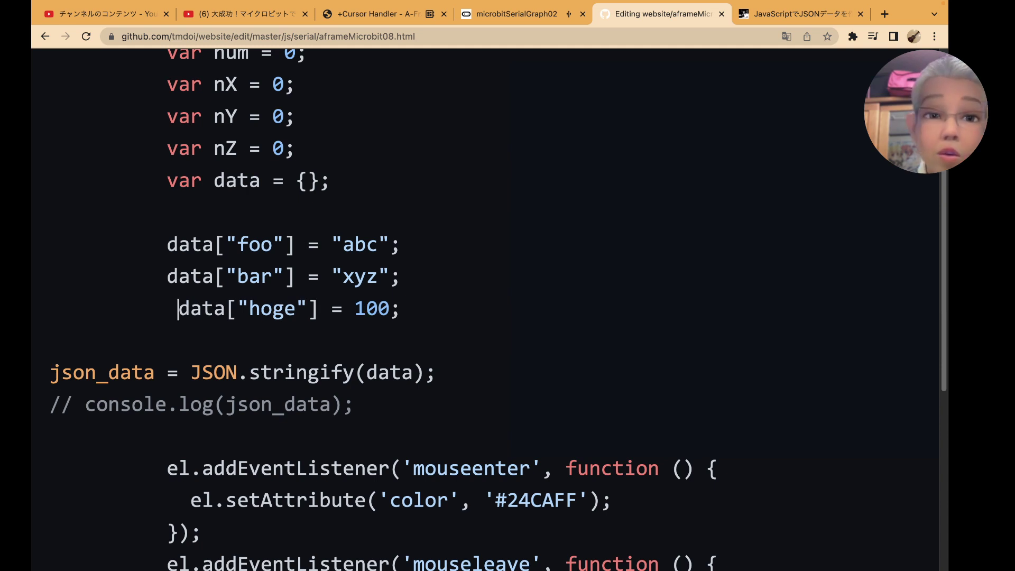
key(BackSpace)
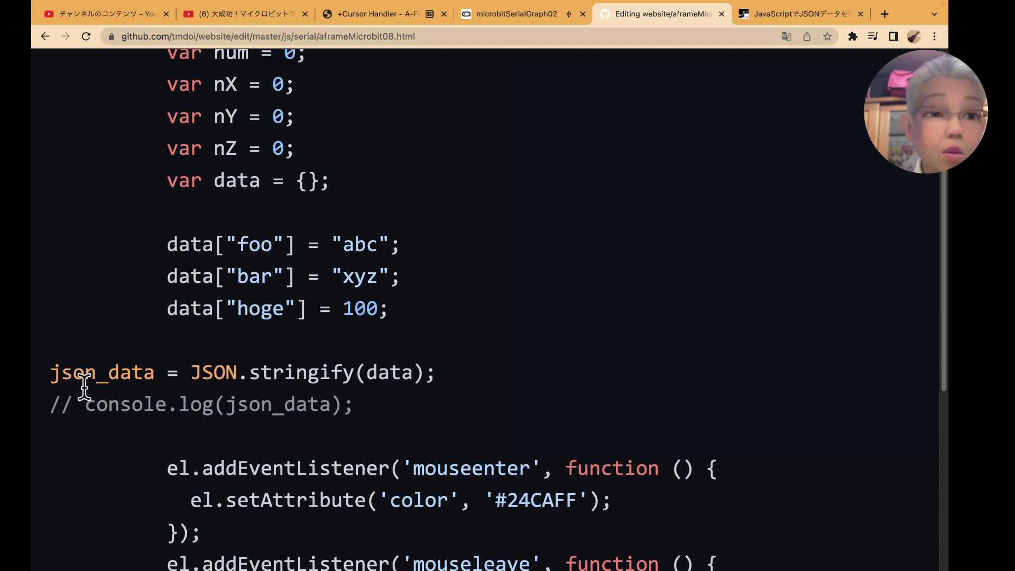
click(51, 373)
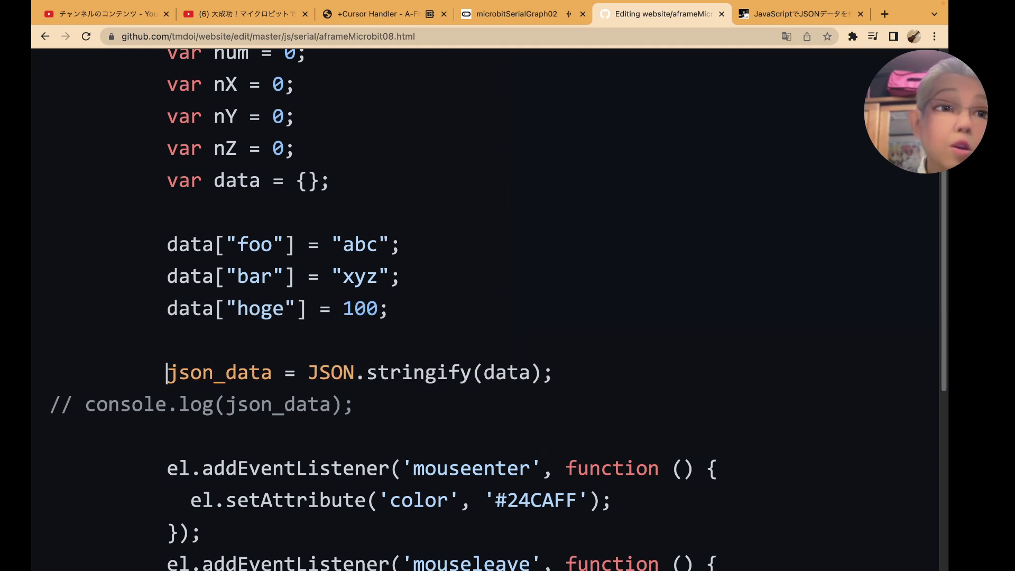
click(50, 404)
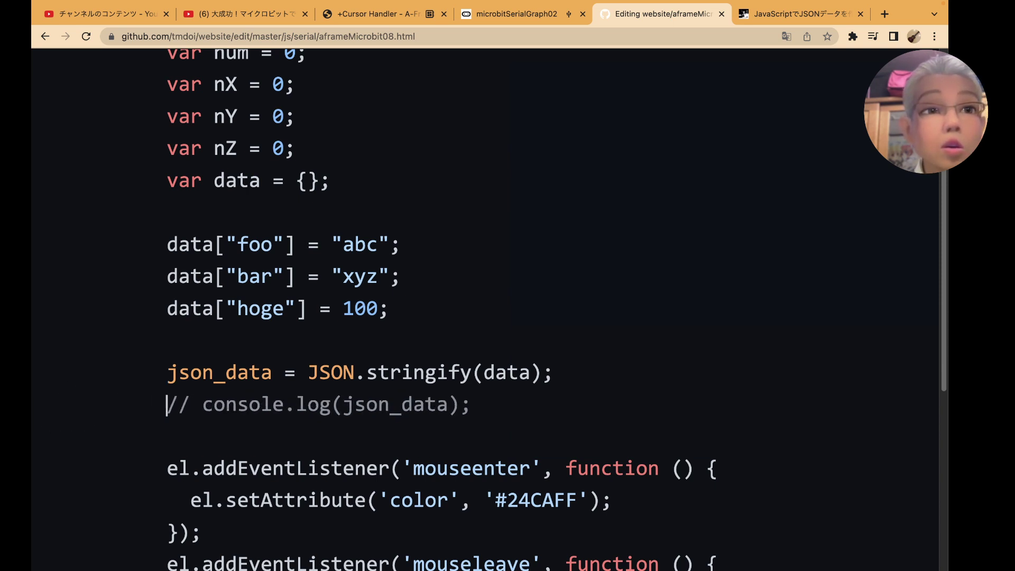
scroll(214, 351, up, 3)
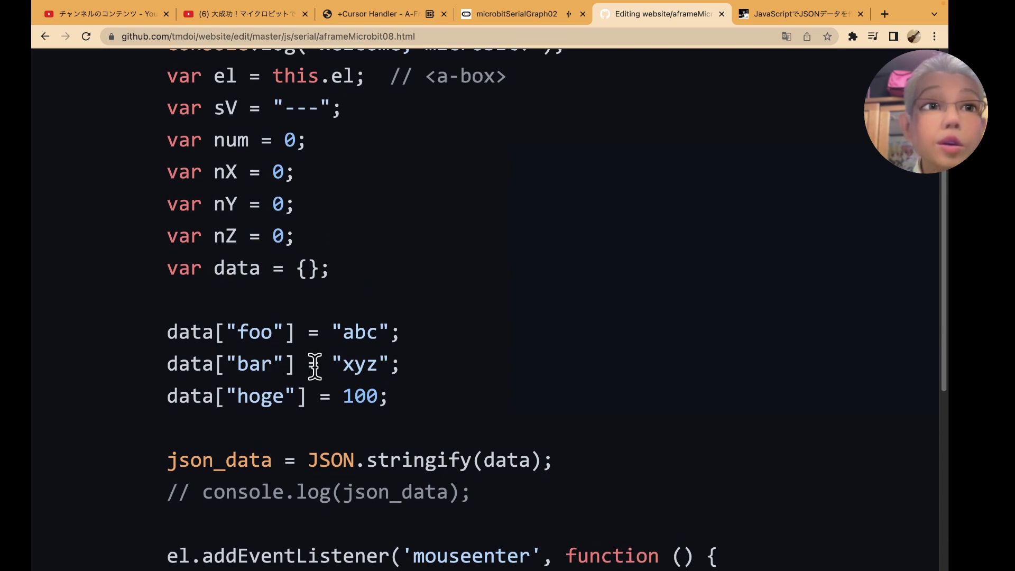
Rename the data keys foo, bar and hoge to X, Y and Z
key(BackSpace)
key(BackSpace)
key(BackSpace)
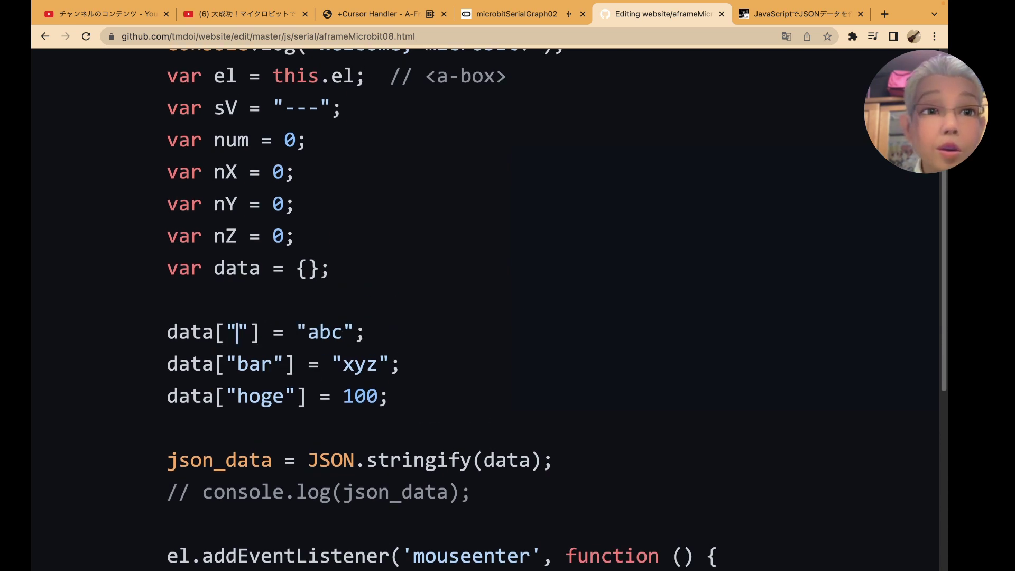
text(X)
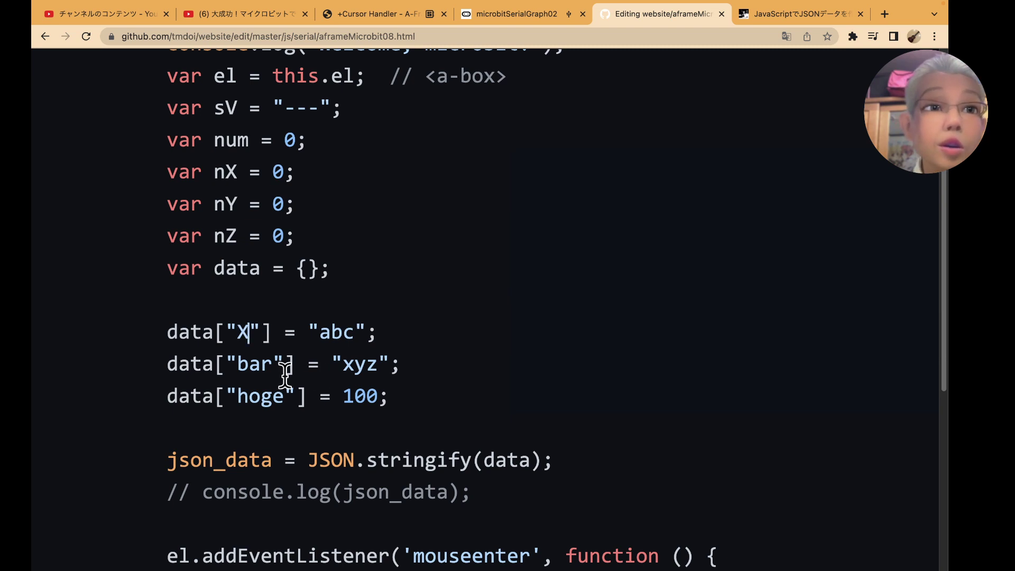
key(BackSpace)
key(BackSpace)
key(BackSpace)
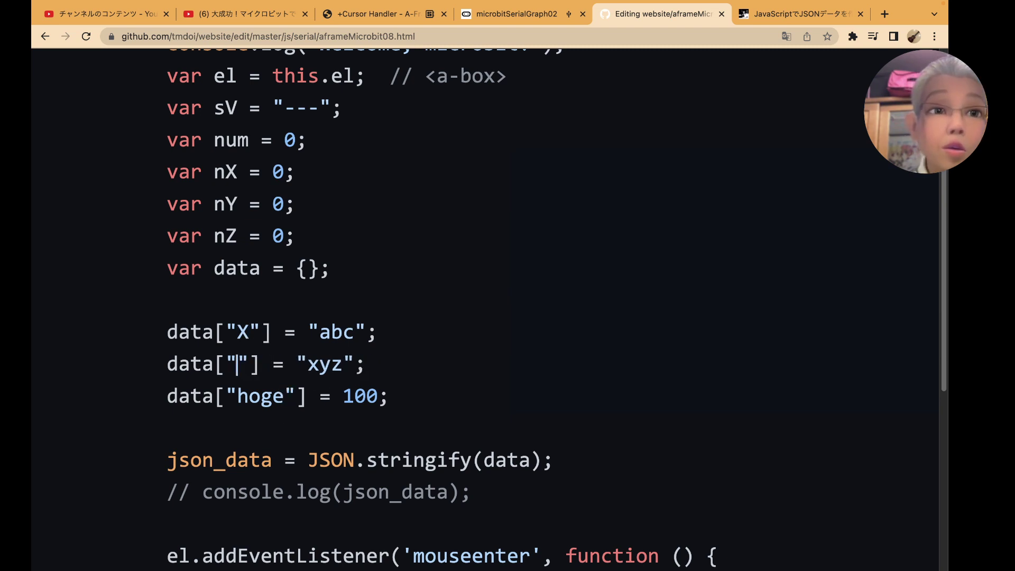
text(Y)
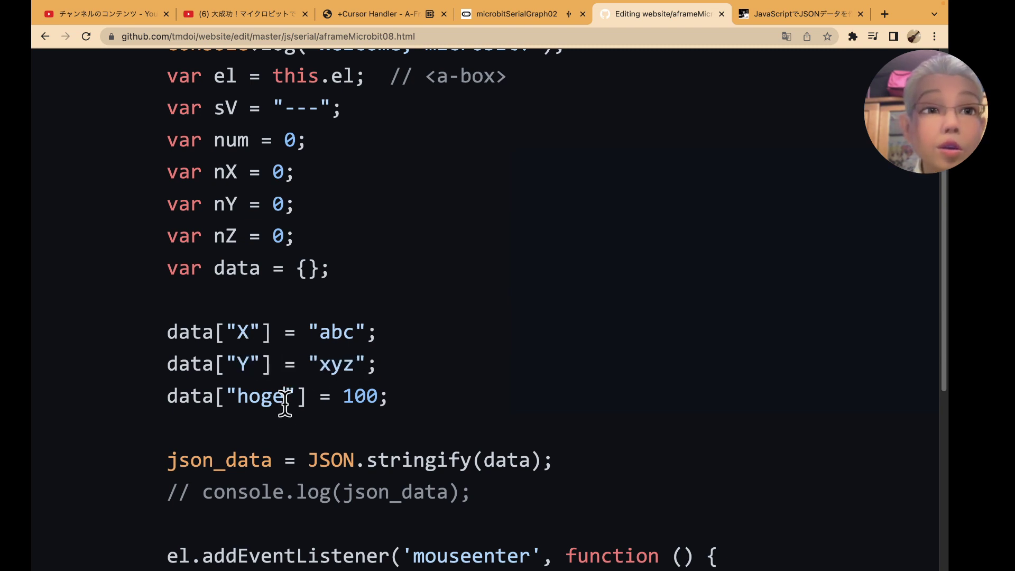
key(BackSpace)
key(BackSpace)
key(BackSpace)
key(BackSpace)
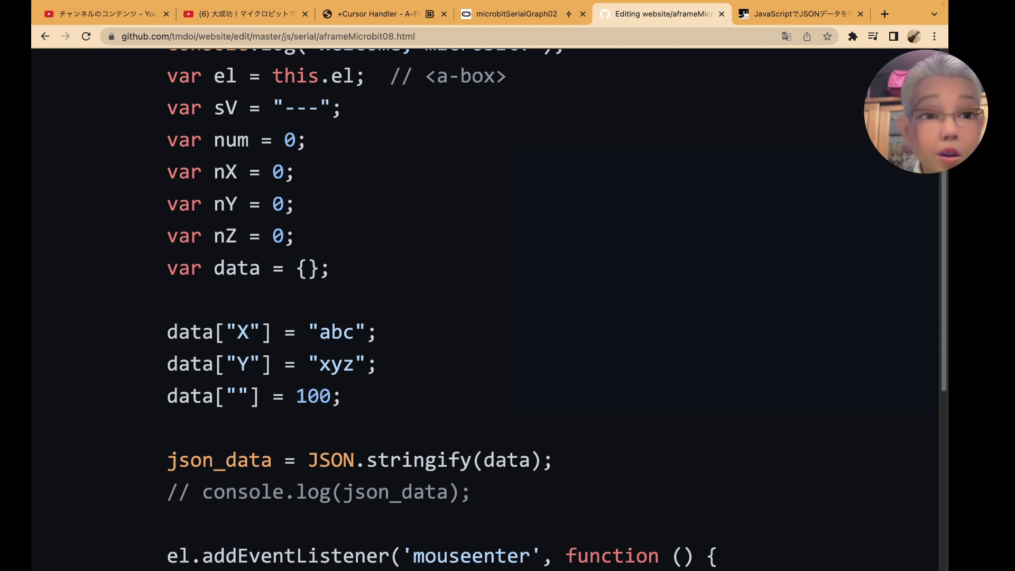
text(Z)
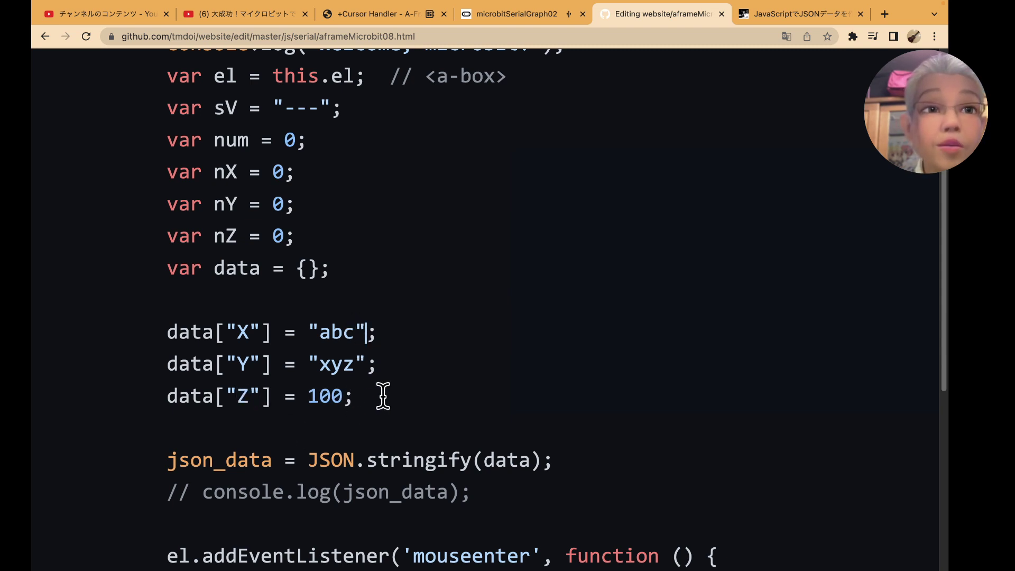
Replace the sample values with nX, nY, nZ and uncomment console.log(json_data)
click(366, 332)
key(BackSpace)
text(nY)
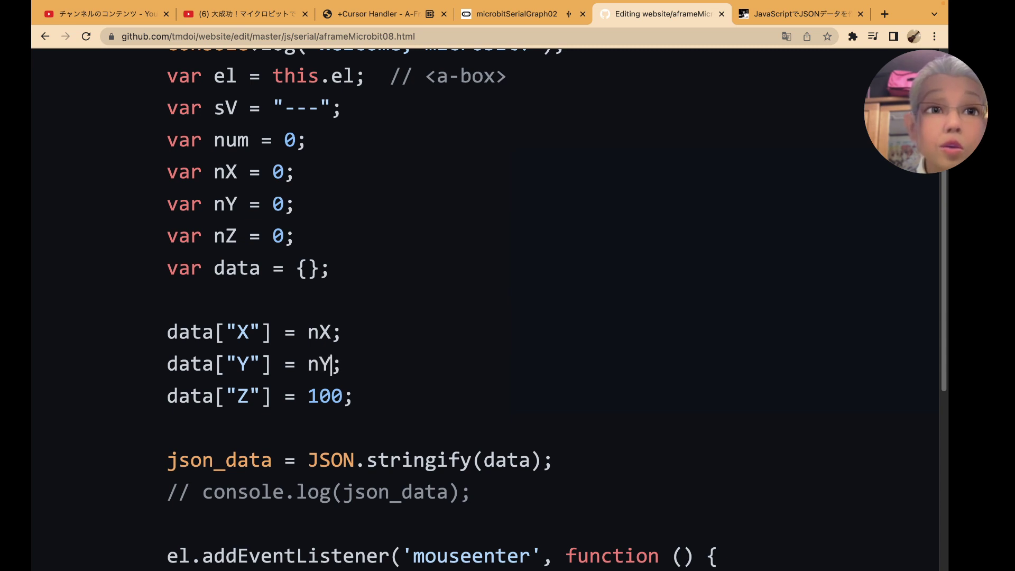
key(Down)
key(Right)
key(BackSpace)
key(BackSpace)
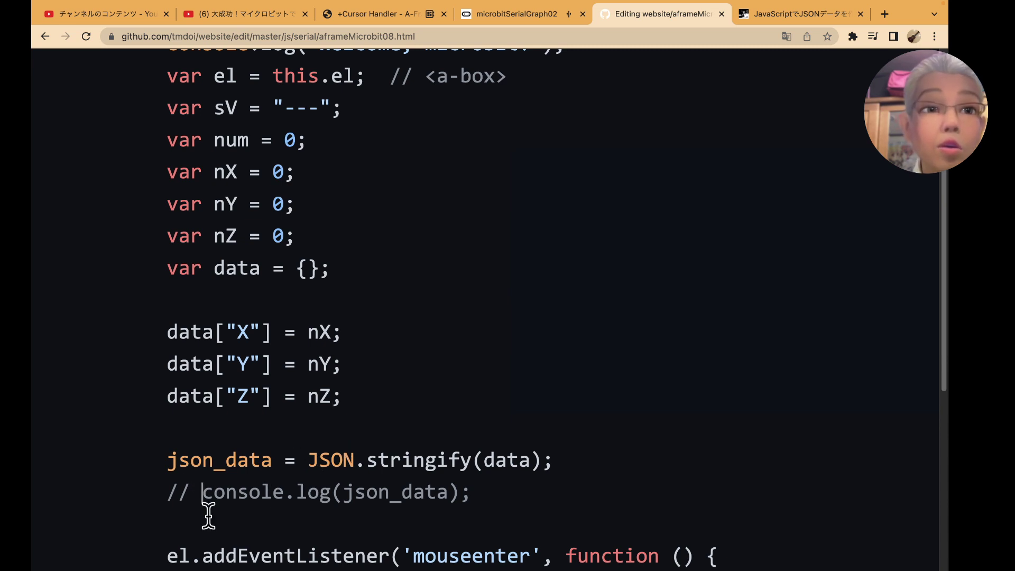
click(202, 492)
key(BackSpace)
key(BackSpace)
key(BackSpace)
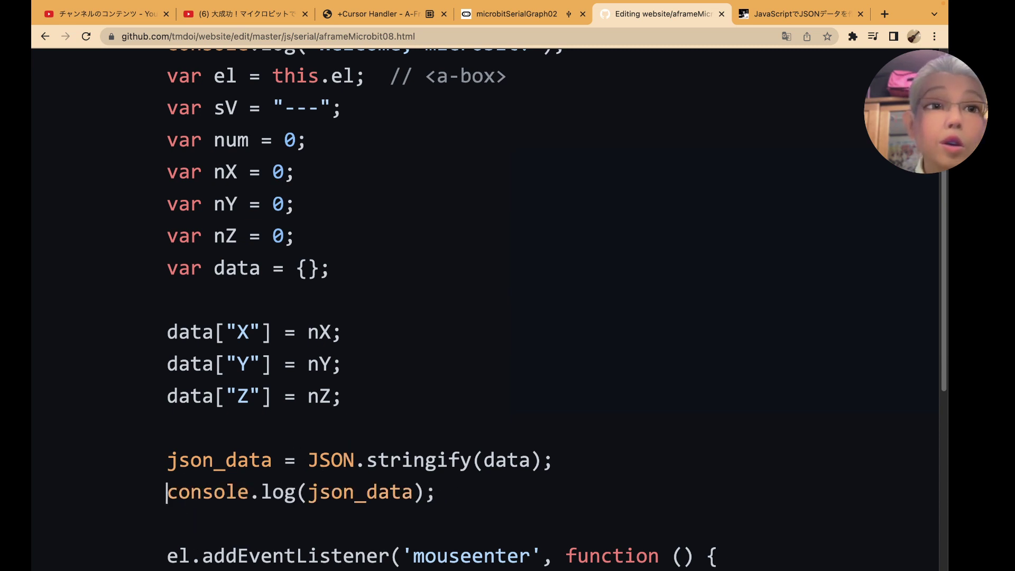
scroll(249, 442, up, 3)
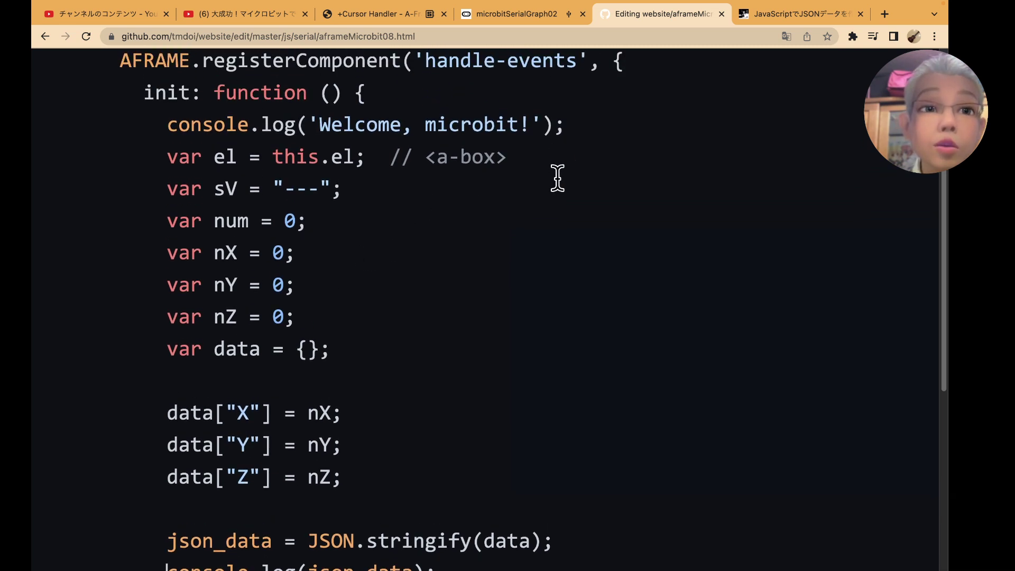
Scroll to the bottom of aframeMicrobit08.html to reach the Commit changes form for master
scroll(516, 326, down, 3)
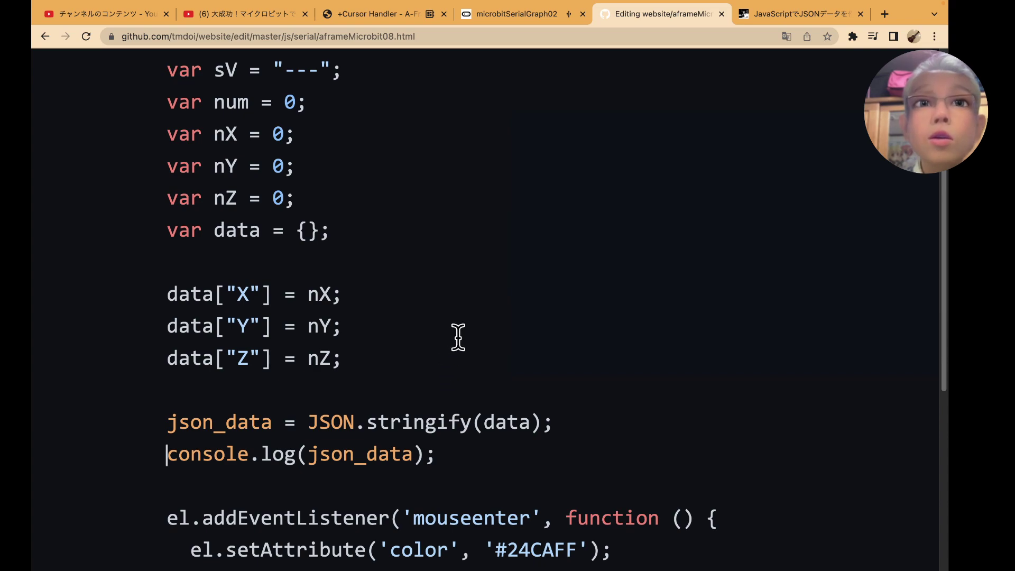
scroll(458, 338, down, 5)
scroll(456, 335, down, 7)
scroll(458, 338, down, 6)
scroll(458, 338, down, 6)
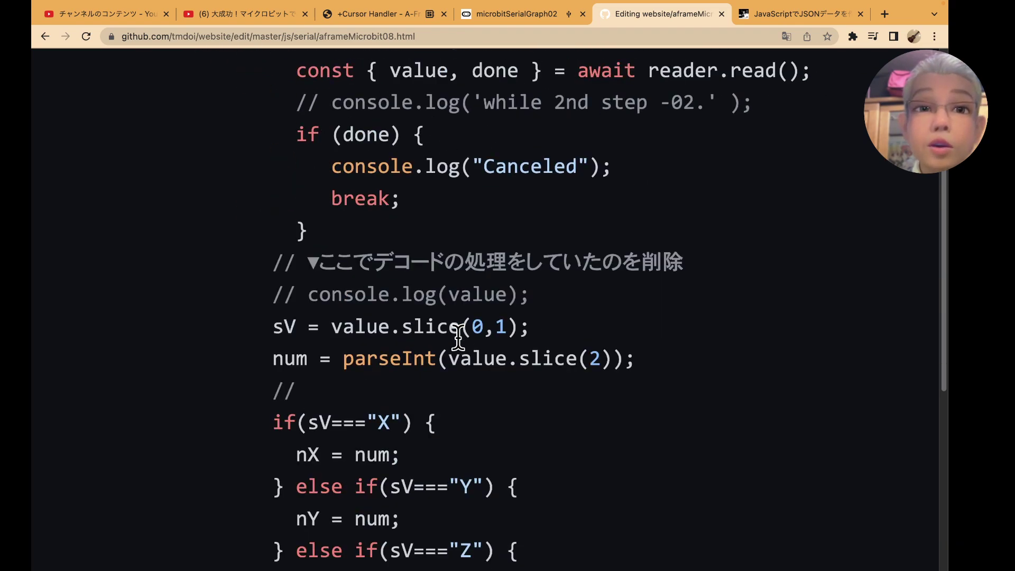
scroll(457, 338, down, 5)
scroll(458, 338, down, 5)
scroll(458, 343, down, 6)
scroll(458, 344, down, 6)
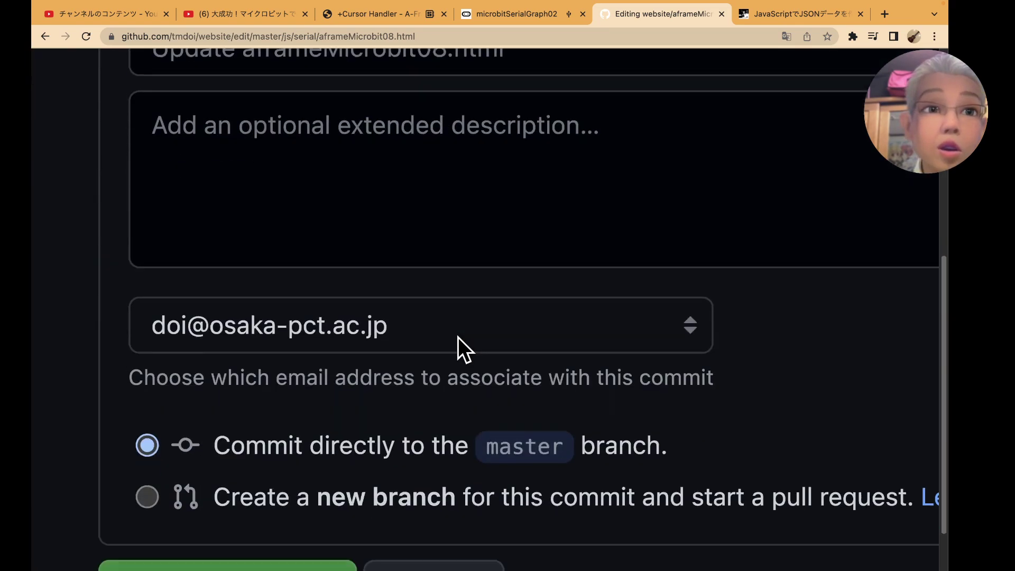
scroll(458, 343, down, 2)
scroll(458, 343, down, 2)
click(288, 370)
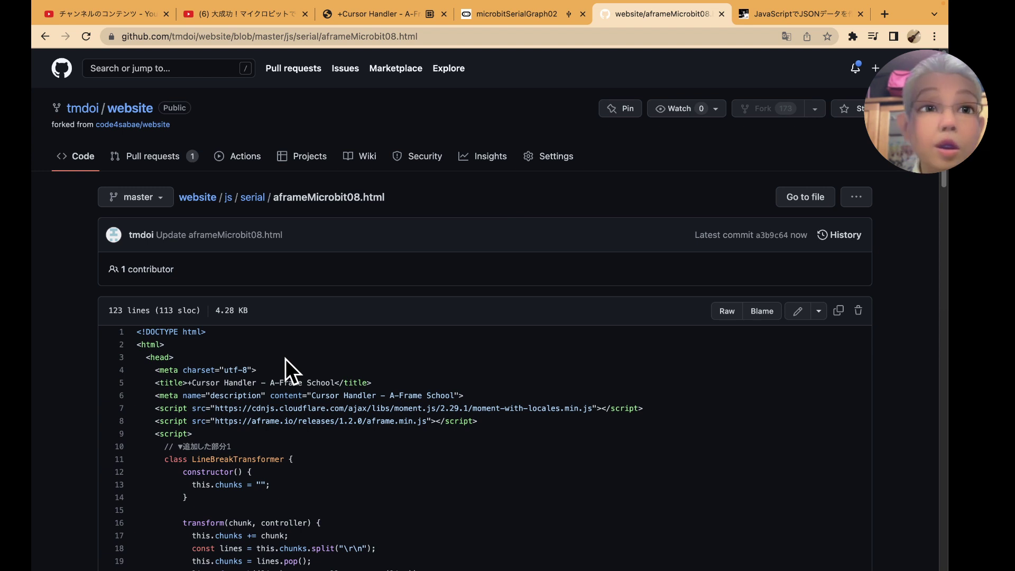
scroll(286, 359, down, 1)
scroll(286, 360, up, 1)
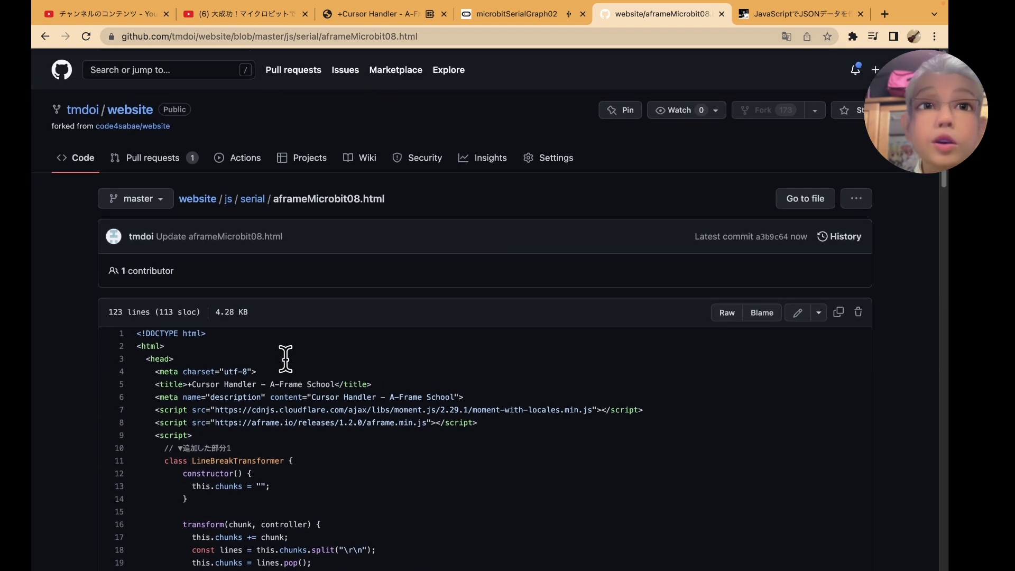
scroll(408, 427, down, 2)
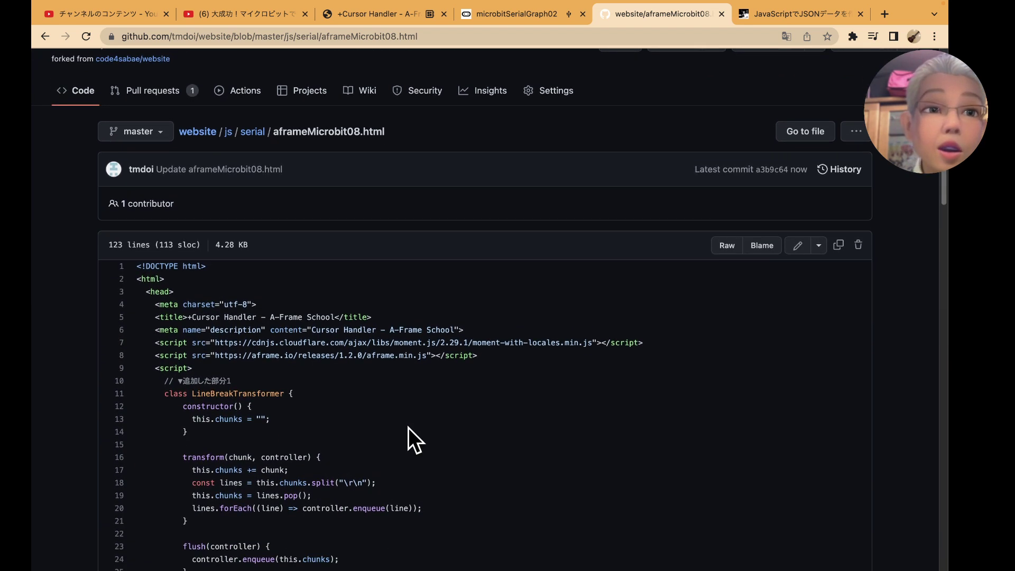
scroll(409, 427, down, 4)
scroll(408, 427, down, 2)
scroll(408, 427, down, 2)
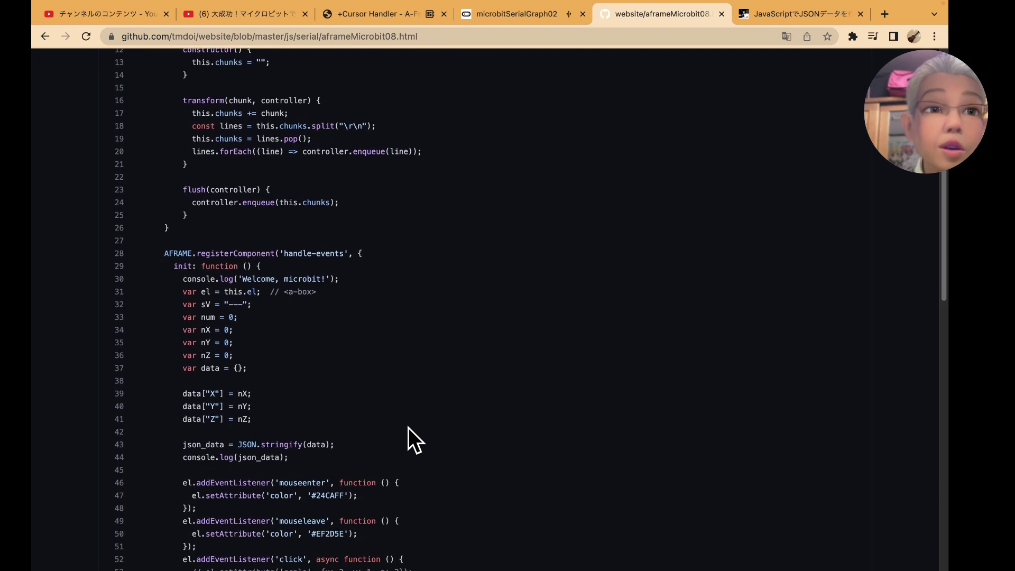
scroll(408, 428, down, 1)
scroll(409, 427, up, 2)
scroll(409, 427, up, 4)
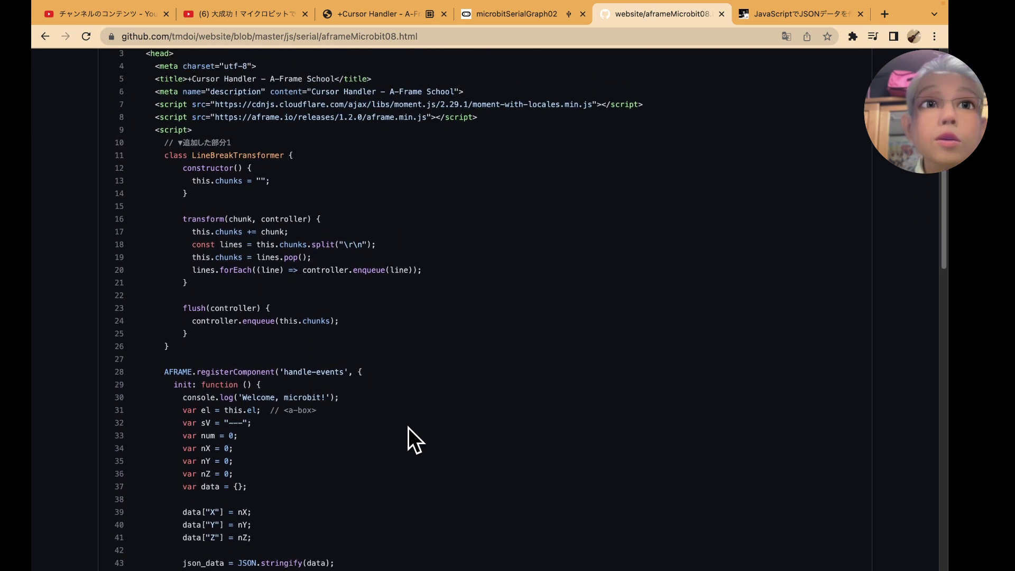
scroll(408, 427, up, 6)
scroll(408, 427, up, 1)
scroll(409, 427, up, 1)
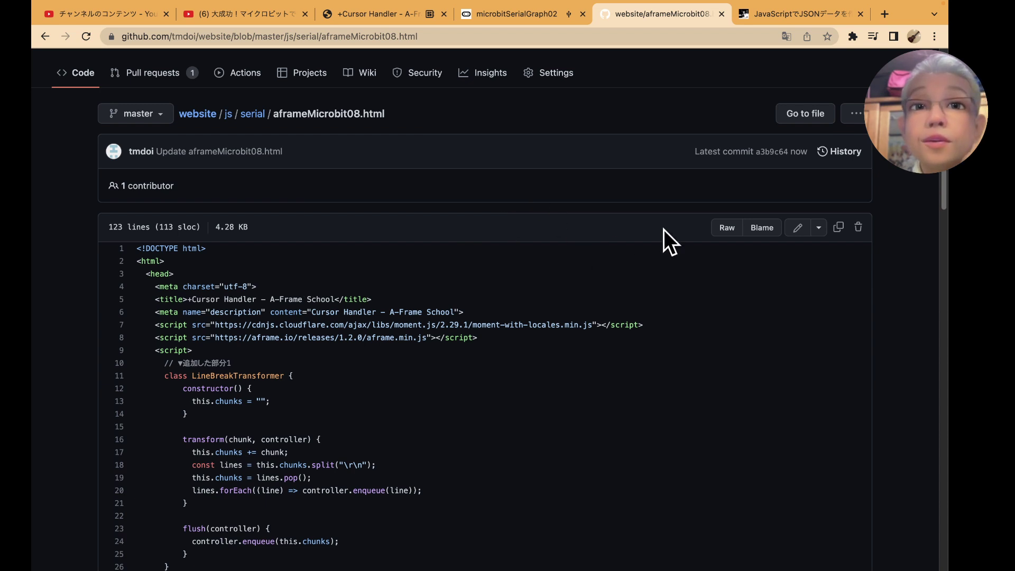
Change the page title from '+Cursor Handler' to 'JSON_Cursor Handler - A-Frame School'
click(798, 228)
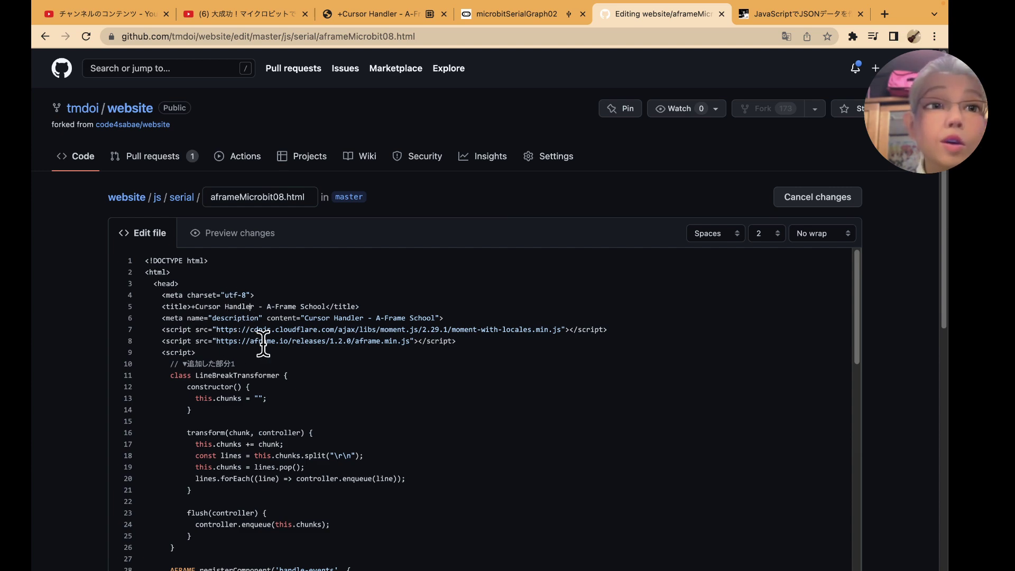
scroll(265, 336, up, 5)
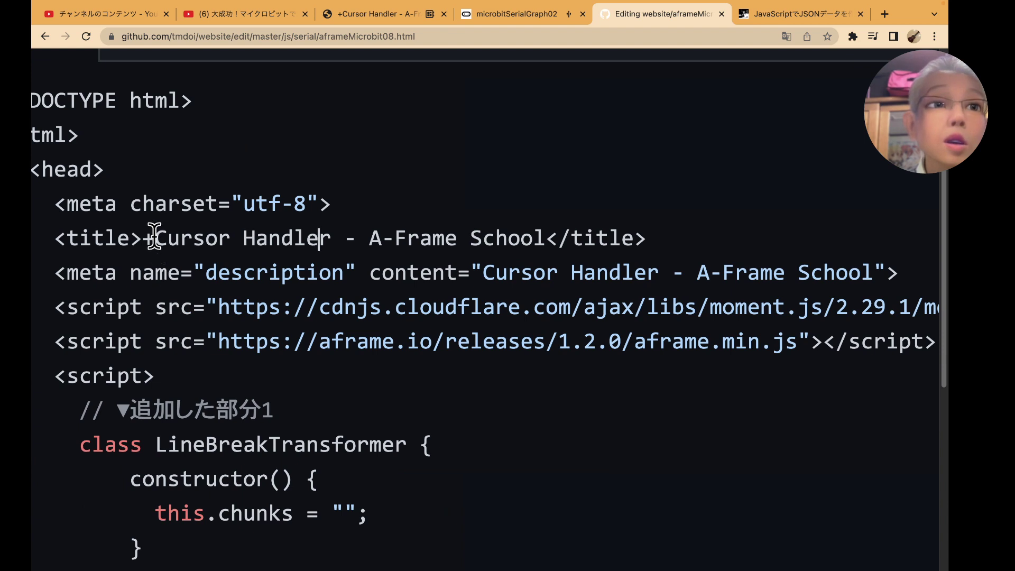
click(151, 238)
key(BackSpace)
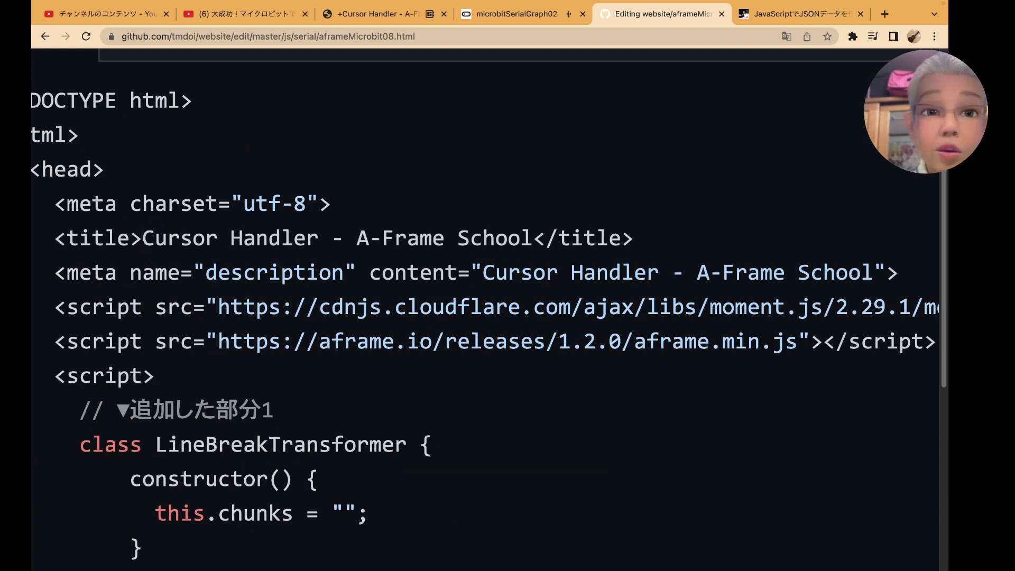
text(JSON)
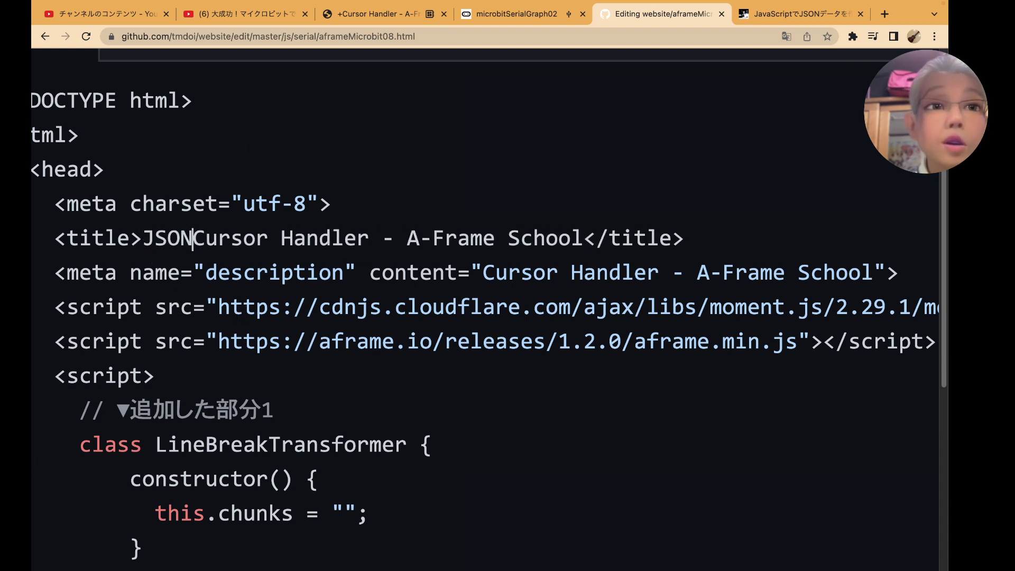
key(BackSpace)
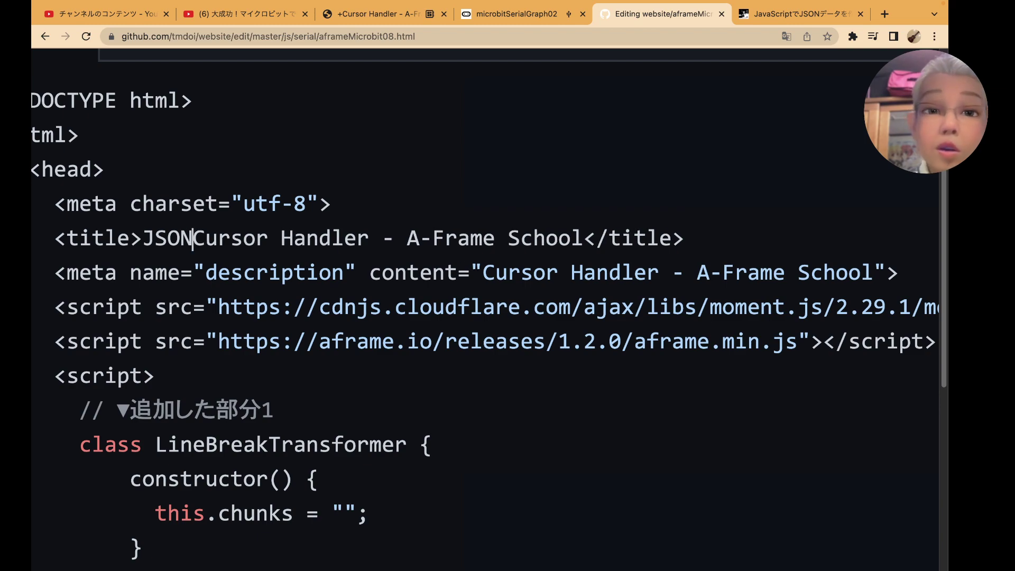
text(_)
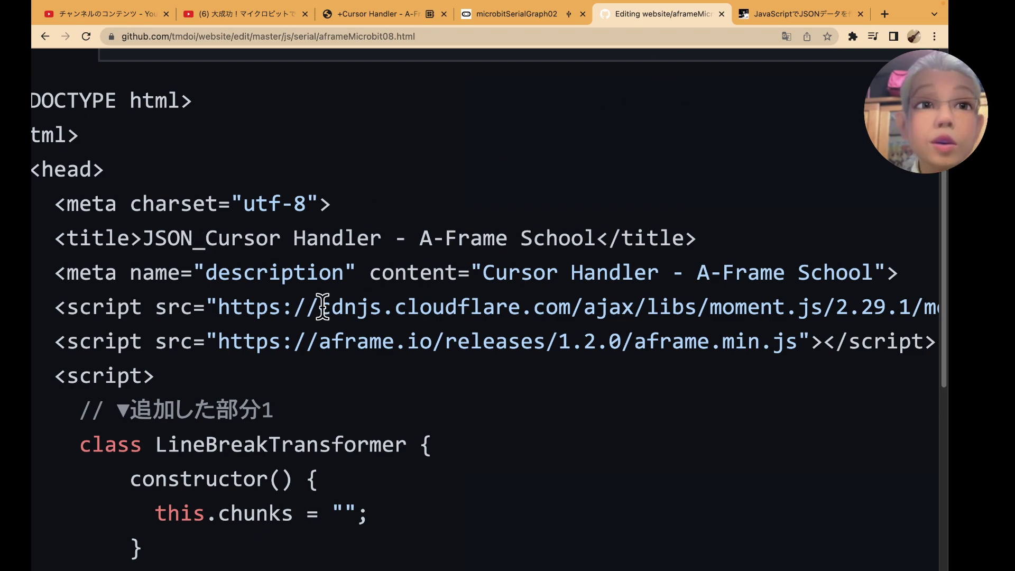
Commit the title change and go back to the running A-Frame page tab
scroll(296, 328, down, 5)
scroll(276, 347, down, 10)
scroll(276, 347, down, 10)
scroll(276, 348, down, 10)
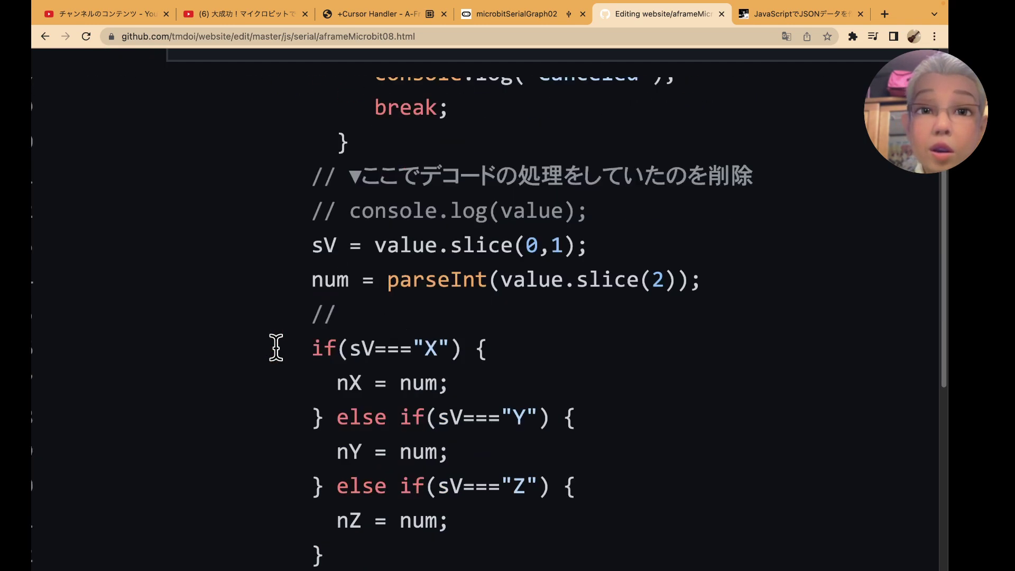
scroll(277, 347, down, 5)
scroll(276, 347, down, 10)
scroll(274, 347, down, 5)
scroll(275, 347, down, 10)
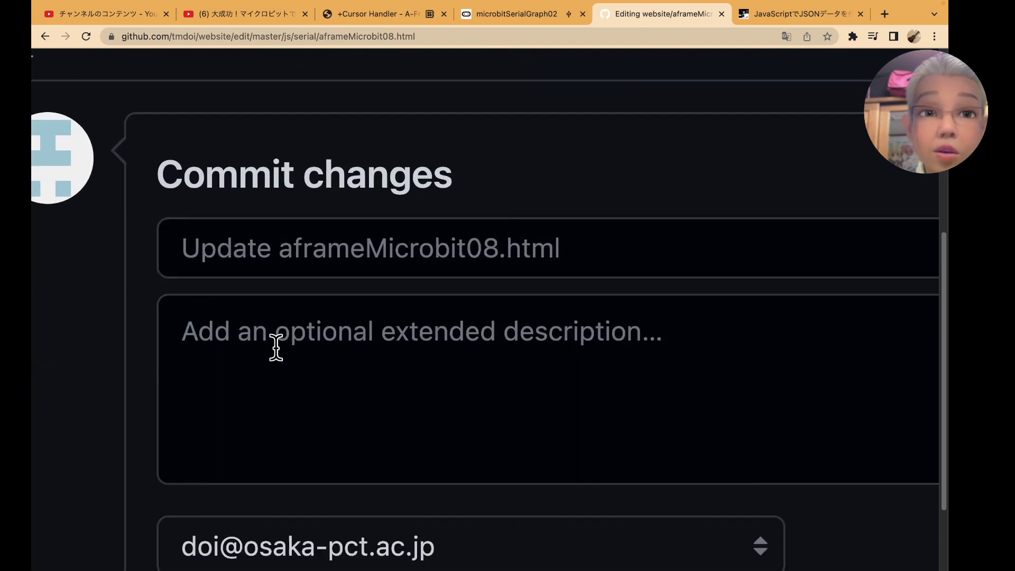
scroll(275, 347, down, 10)
click(262, 379)
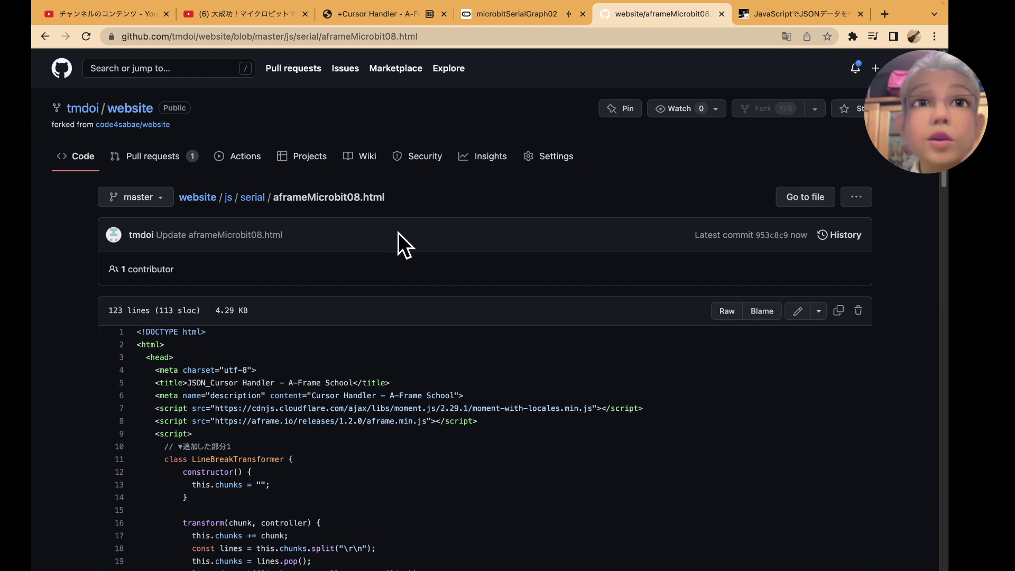
click(389, 7)
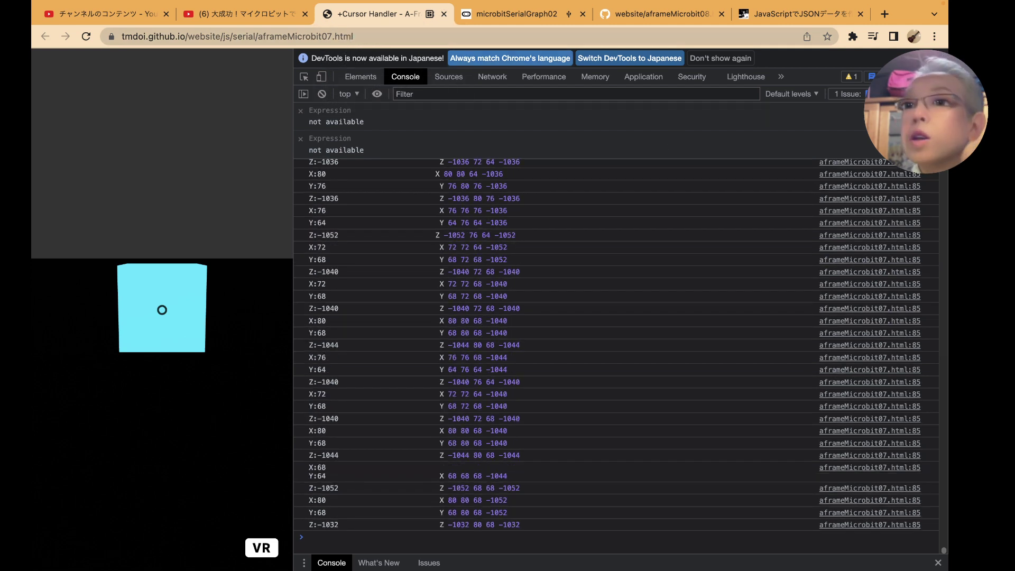
Copy the aframeMicrobit07.html page URL from the address bar
click(238, 36)
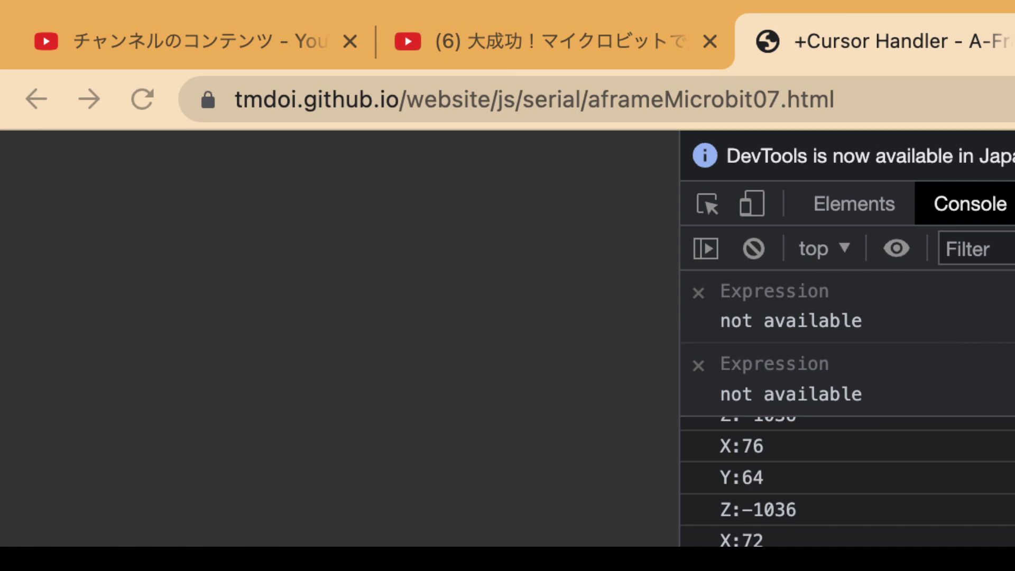
click(874, 89)
click(967, 84)
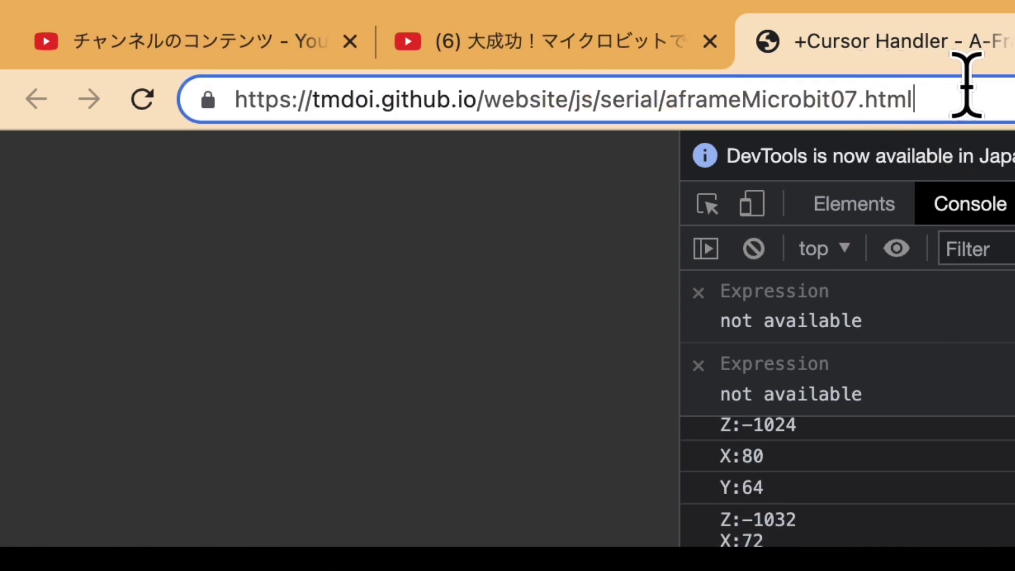
triple_click(967, 84)
key(ctrl+c)
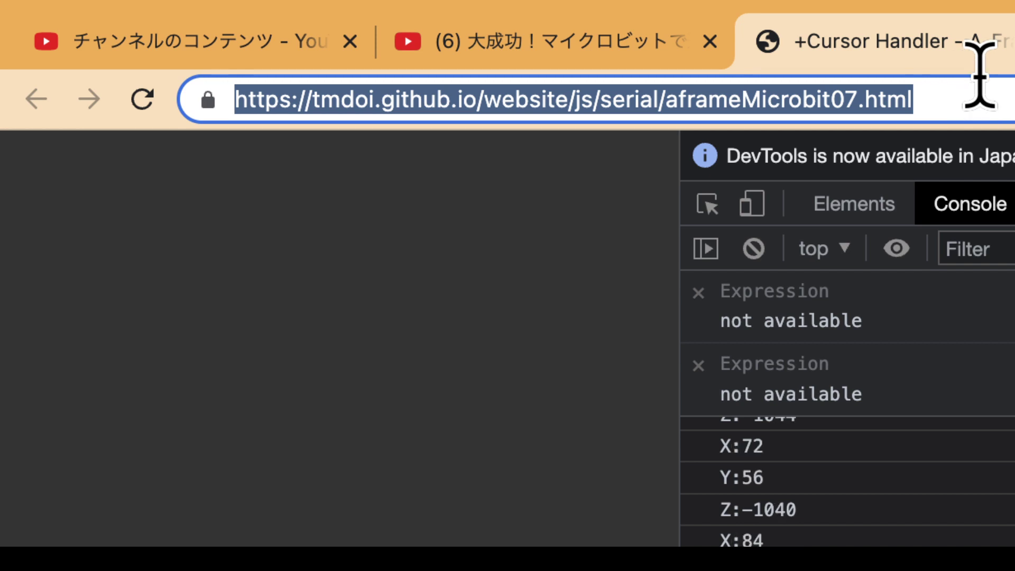
key(ctrl+w)
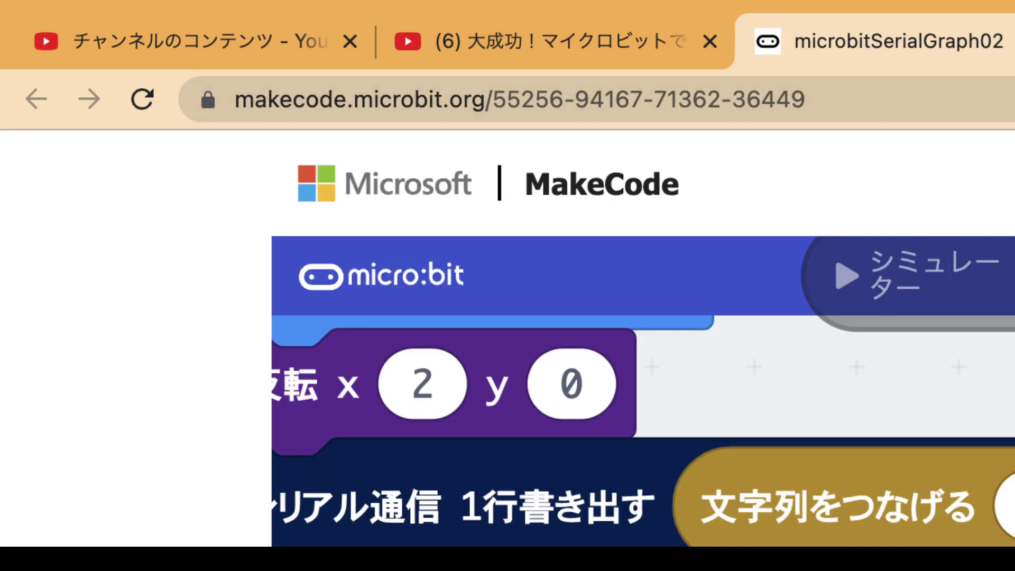
In a new tab, load the copied URL with 07 changed to 08
key(ctrl+t)
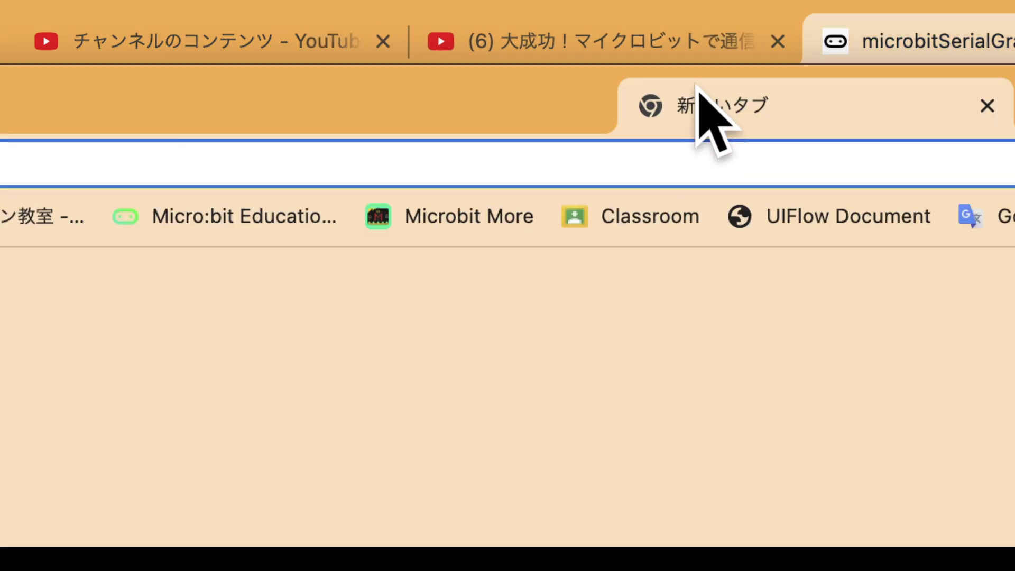
key(ctrl+w)
key(ctrl+t)
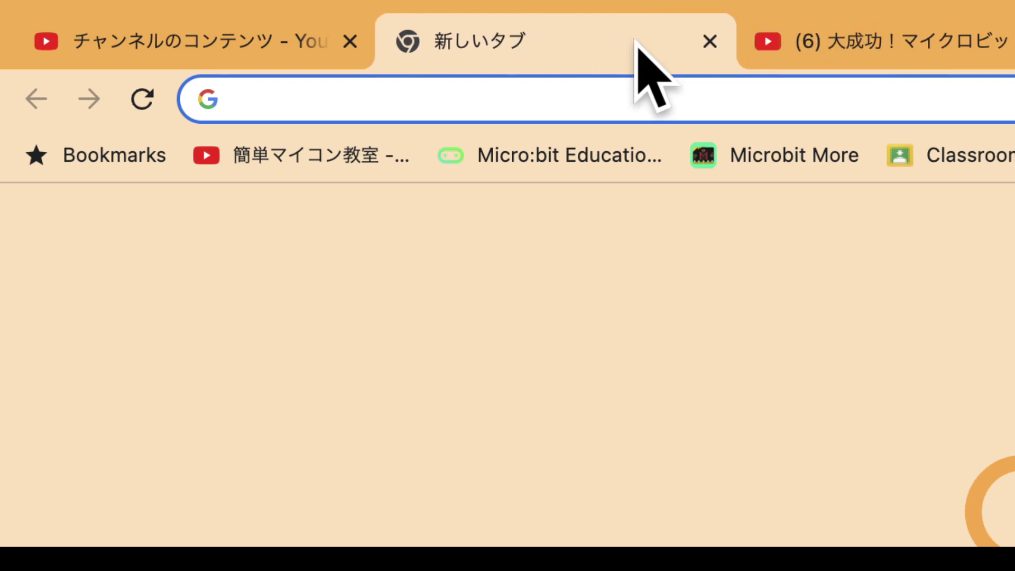
click(587, 82)
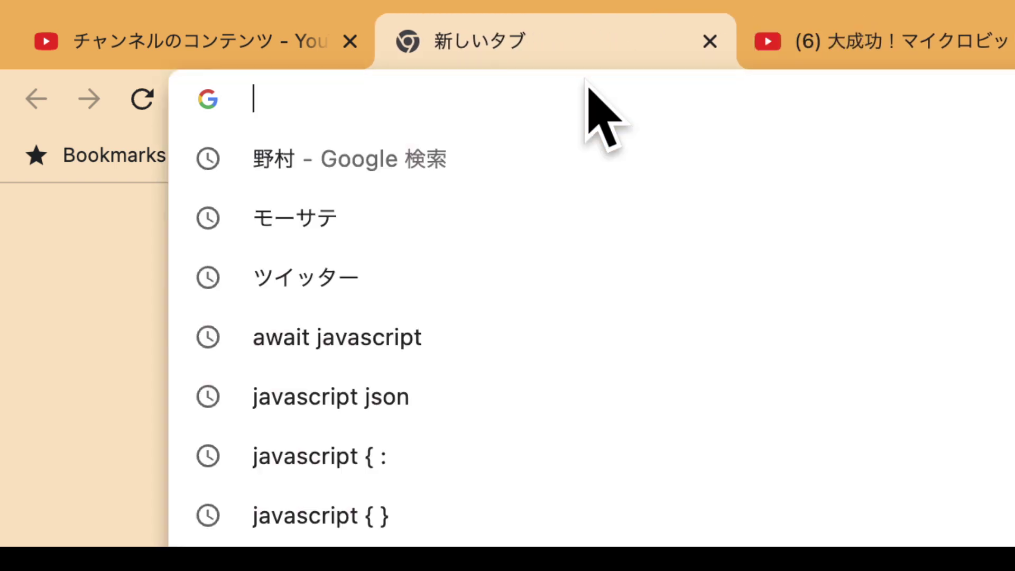
key(ctrl+v)
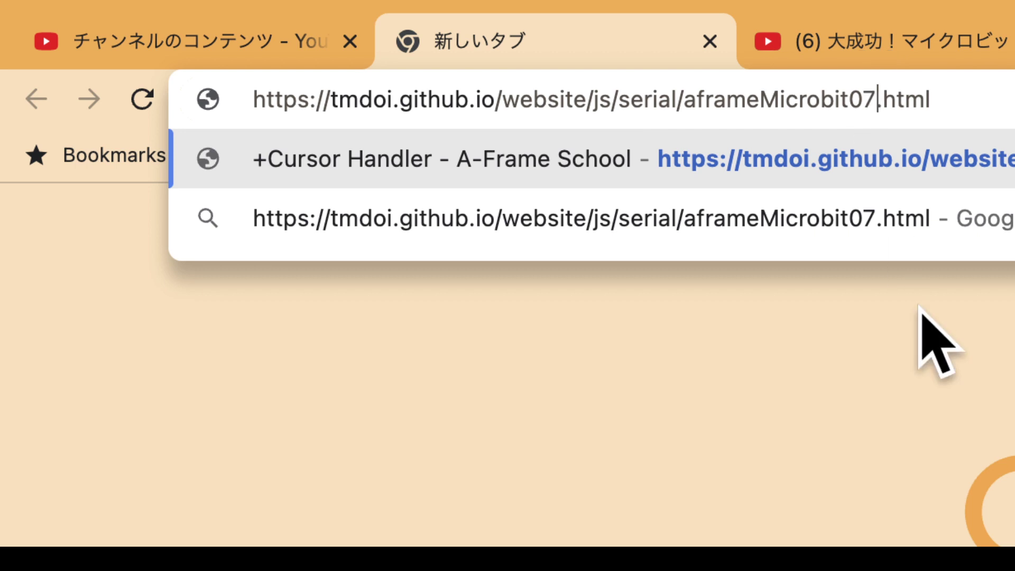
key(BackSpace)
text(8)
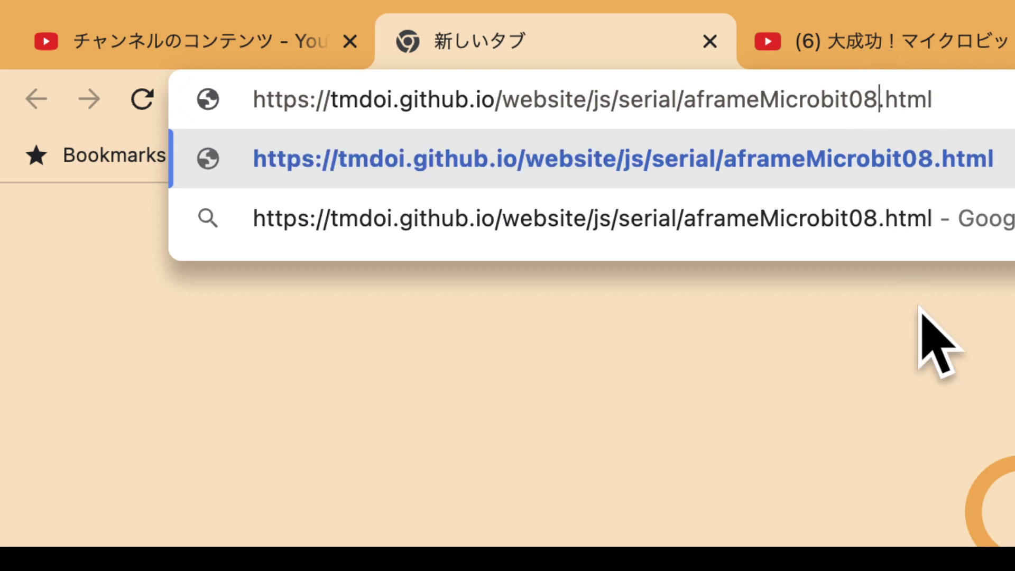
key(Return)
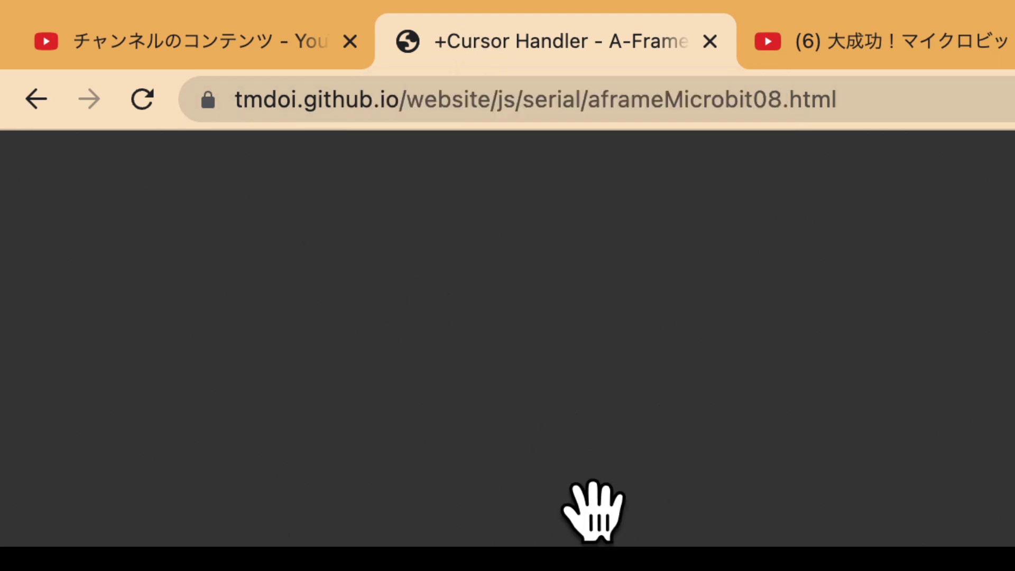
Reload aframeMicrobit08.html and open the DevTools Console via 検証 to see {"X":0,"Y":0,"Z":0}
click(135, 90)
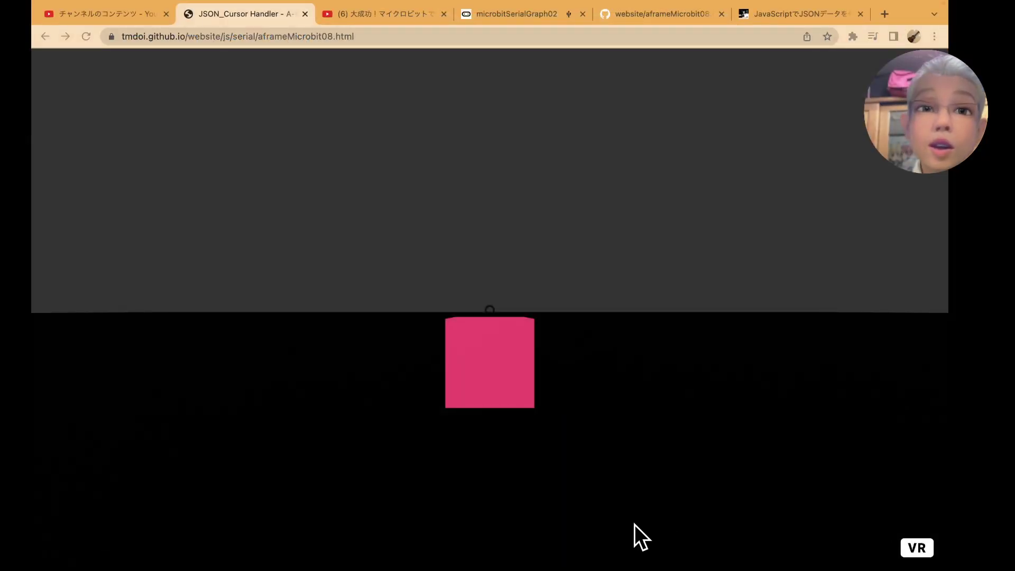
right_click(635, 524)
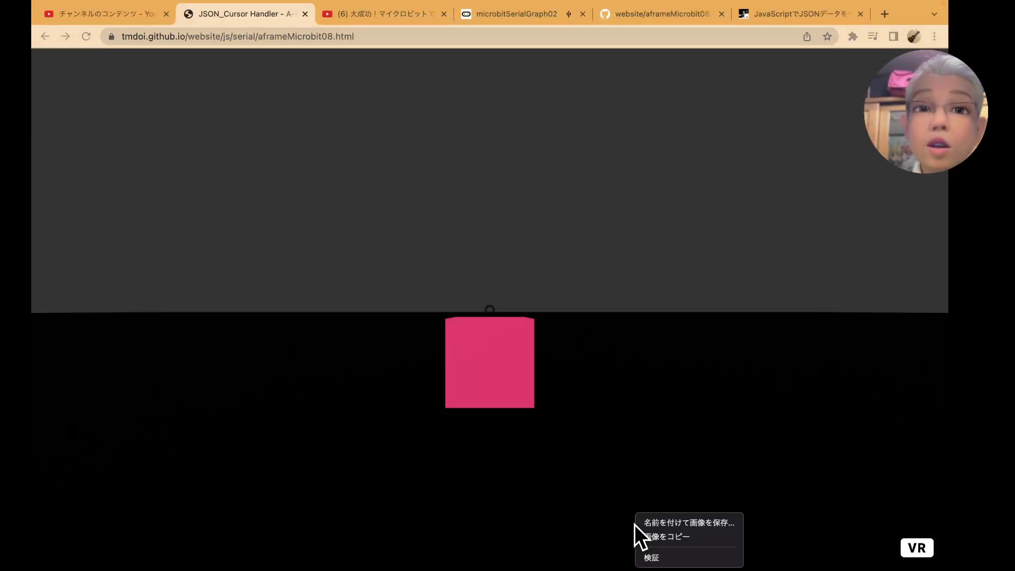
click(655, 559)
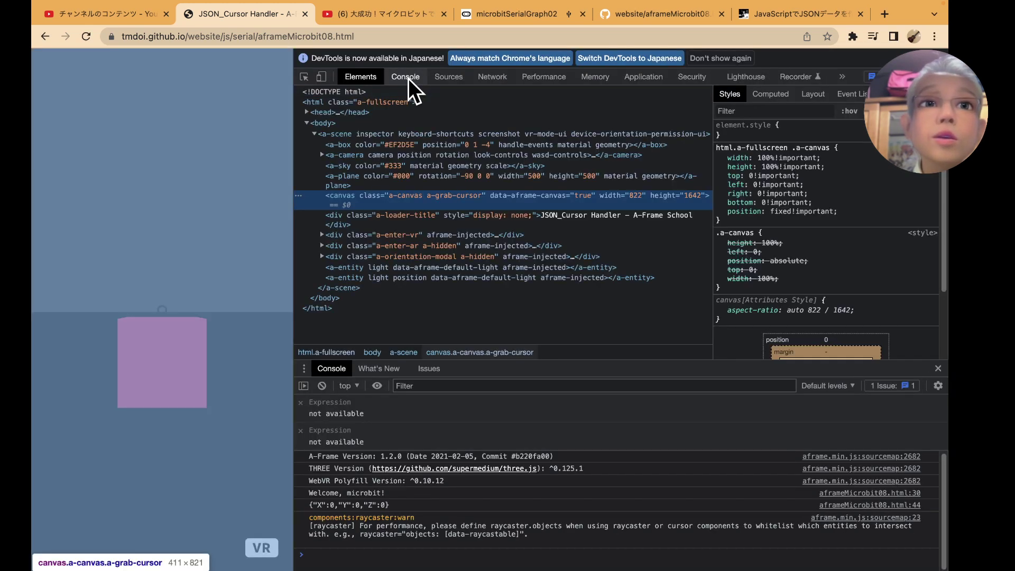
click(408, 79)
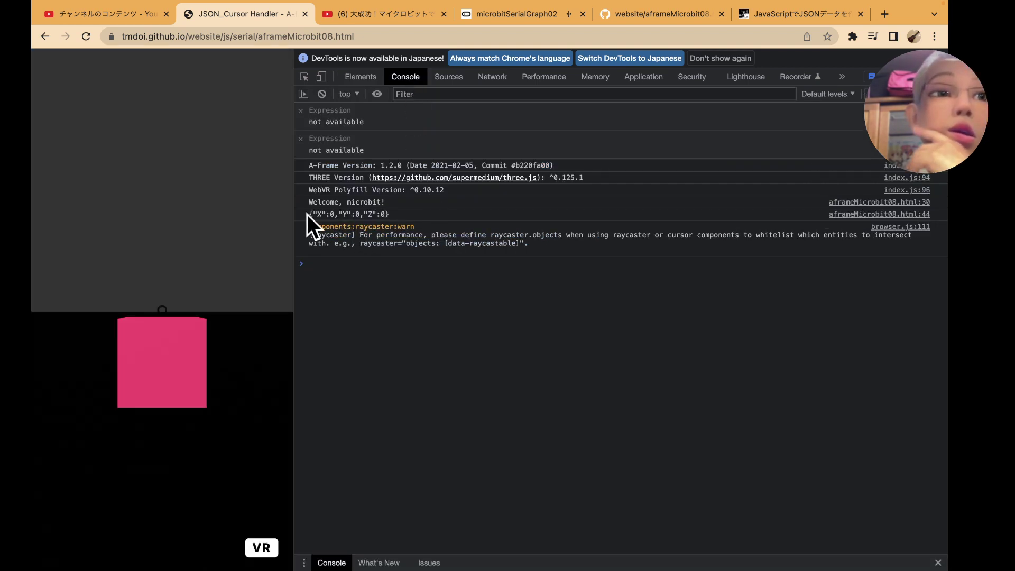
click(374, 283)
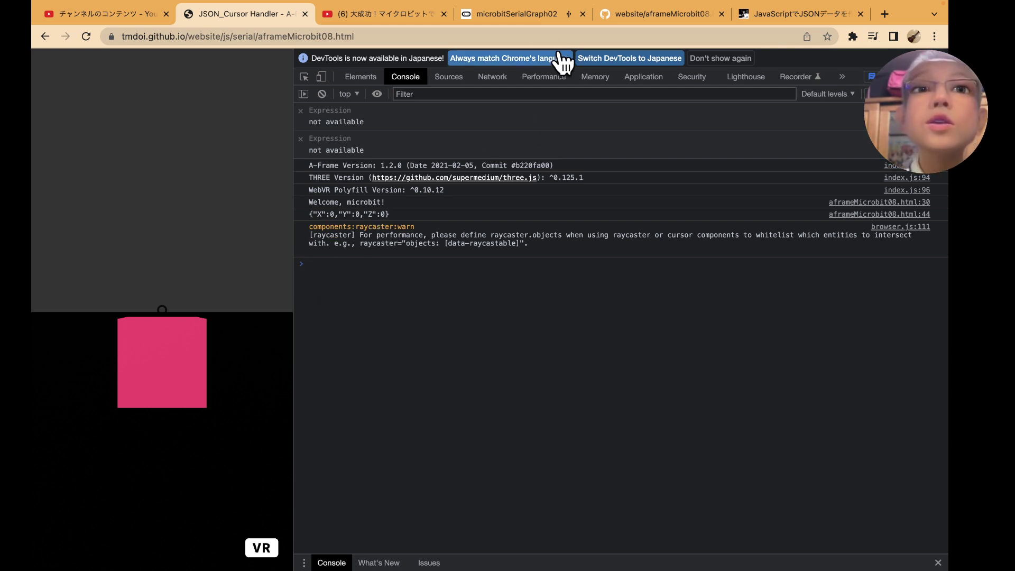
Reopen aframeMicrobit08.html in GitHub's editor and scroll down to the data assignments
click(658, 15)
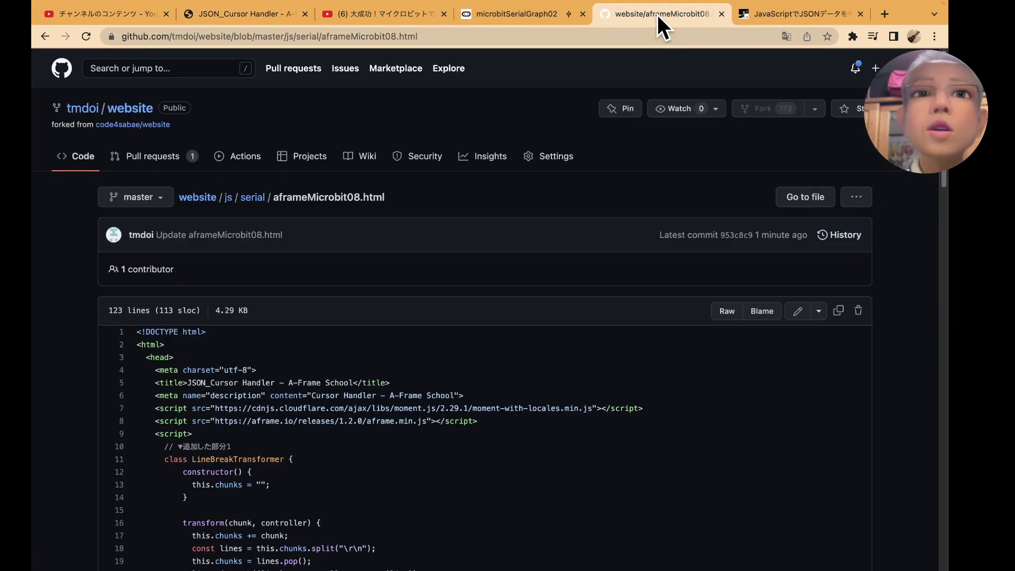
click(798, 310)
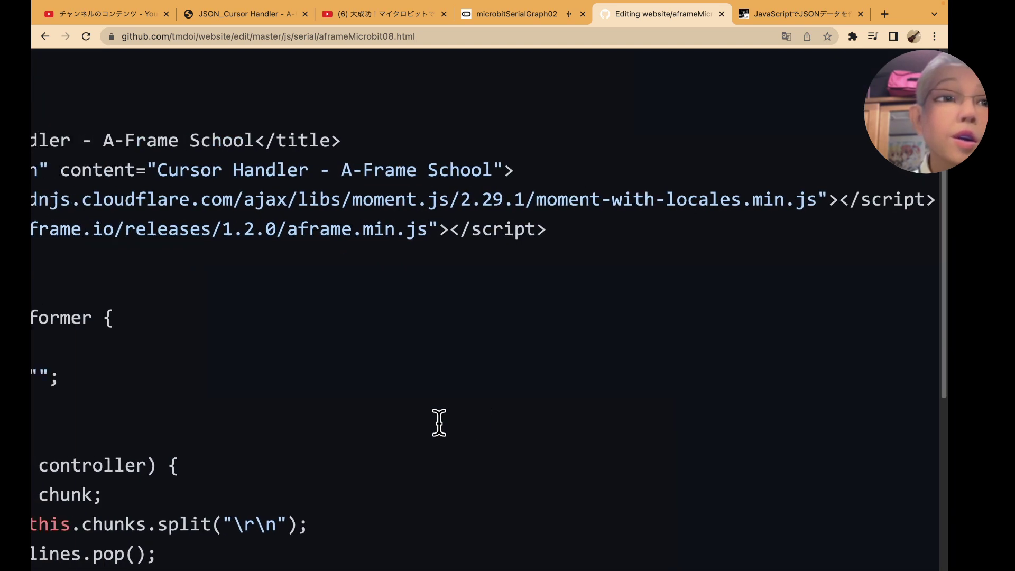
click(172, 140)
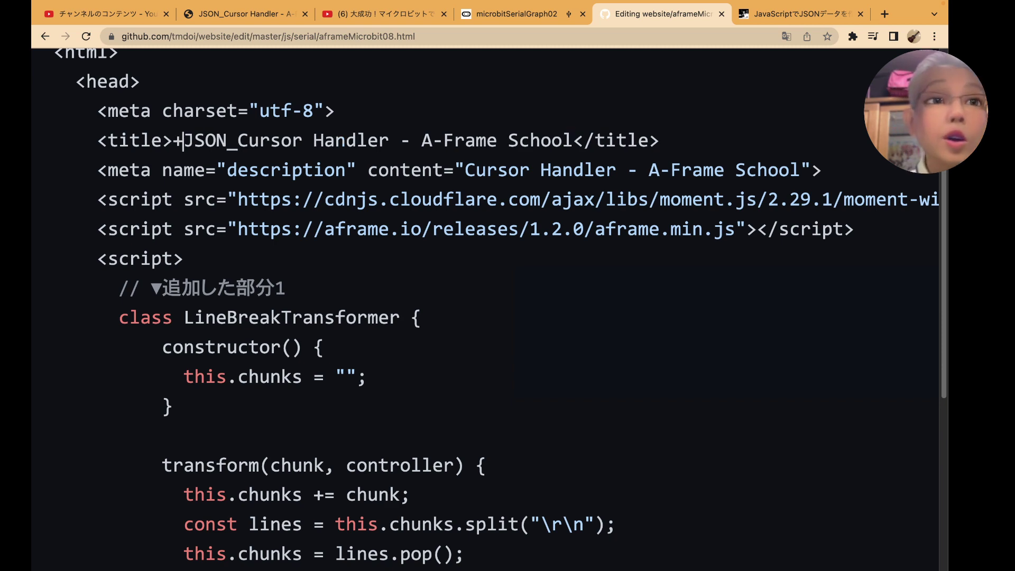
scroll(262, 220, down, 5)
scroll(261, 220, down, 1)
scroll(261, 220, down, 2)
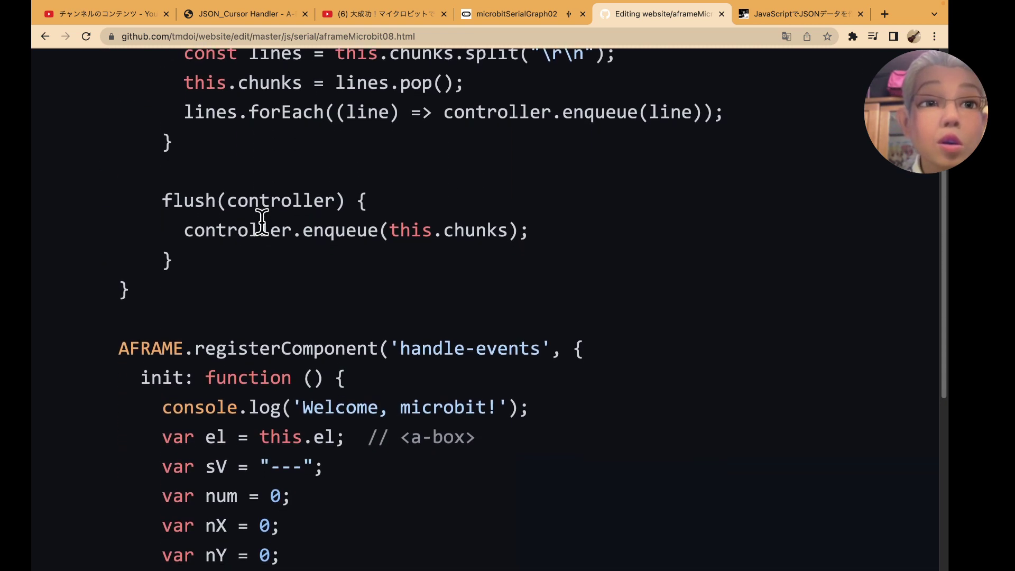
scroll(261, 220, down, 2)
scroll(262, 219, down, 1)
scroll(262, 220, down, 2)
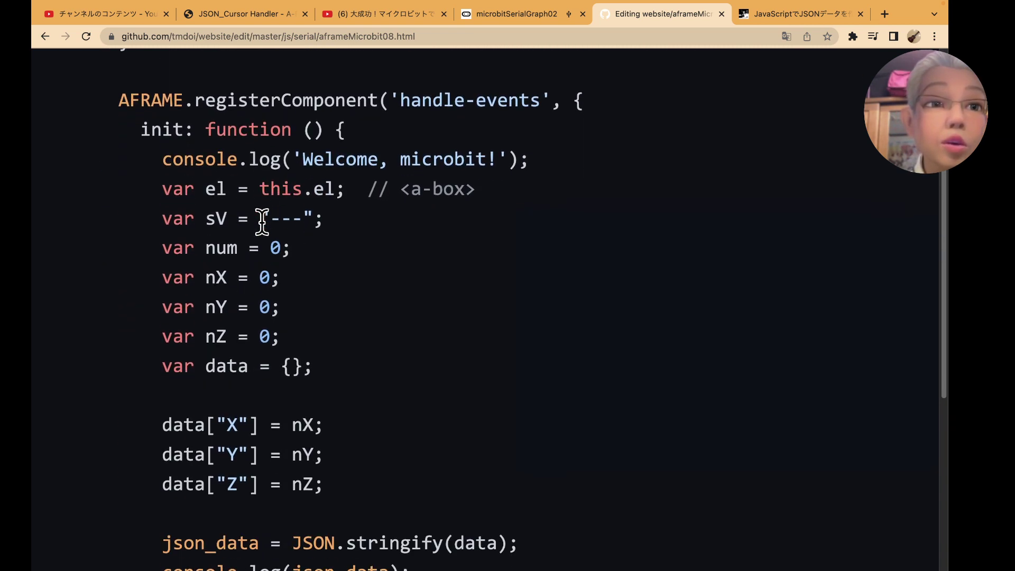
Remove the double quotes so the keys read data[X], data[Y] and data[Z]
click(226, 413)
key(BackSpace)
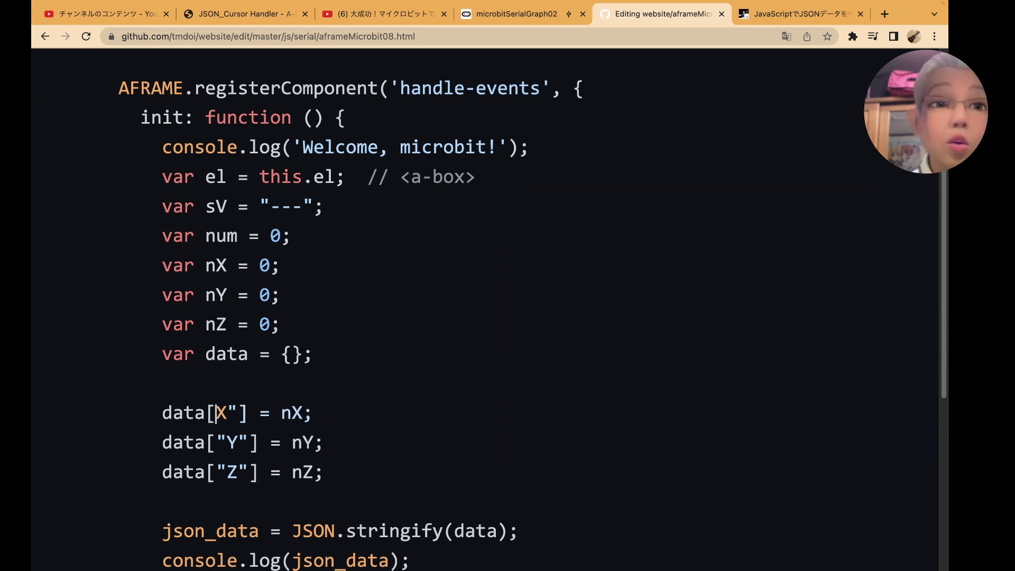
key(Right)
key(Right)
key(BackSpace)
key(Down)
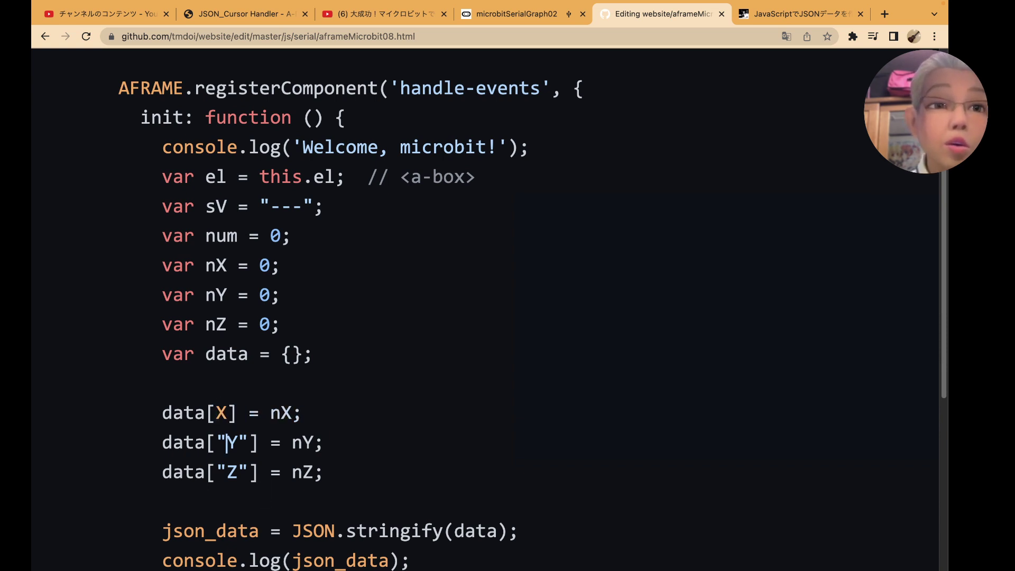
key(BackSpace)
key(Right)
key(Right)
key(BackSpace)
key(Down)
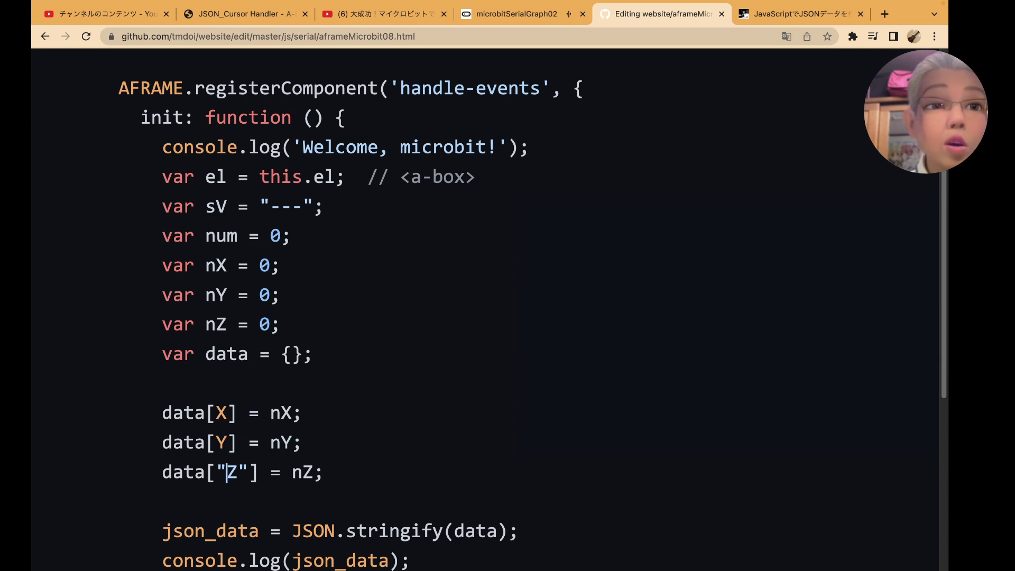
key(BackSpace)
key(Right)
key(Right)
key(BackSpace)
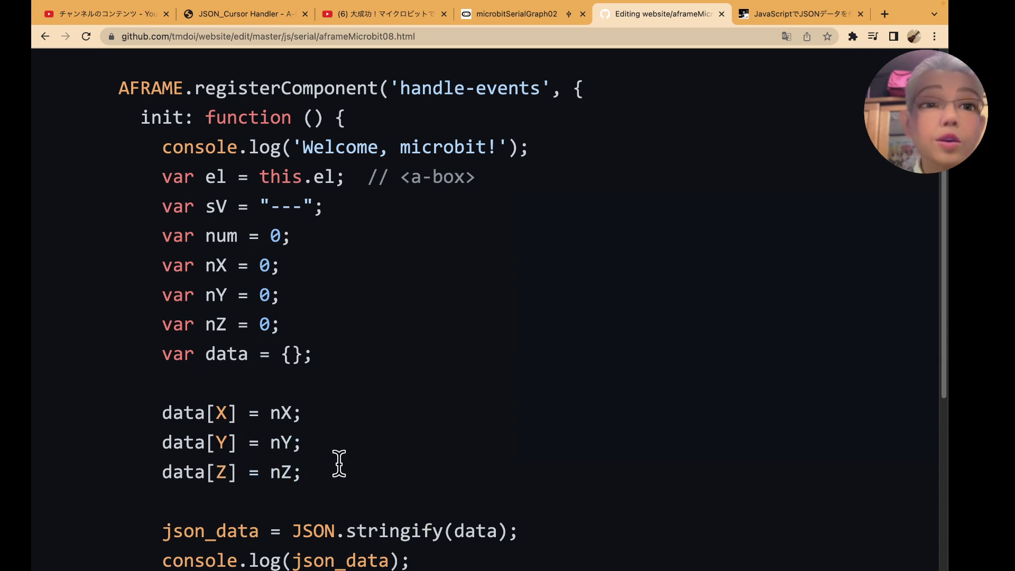
Commit the edited aframeMicrobit08.html directly to the master branch
scroll(346, 463, left, 2)
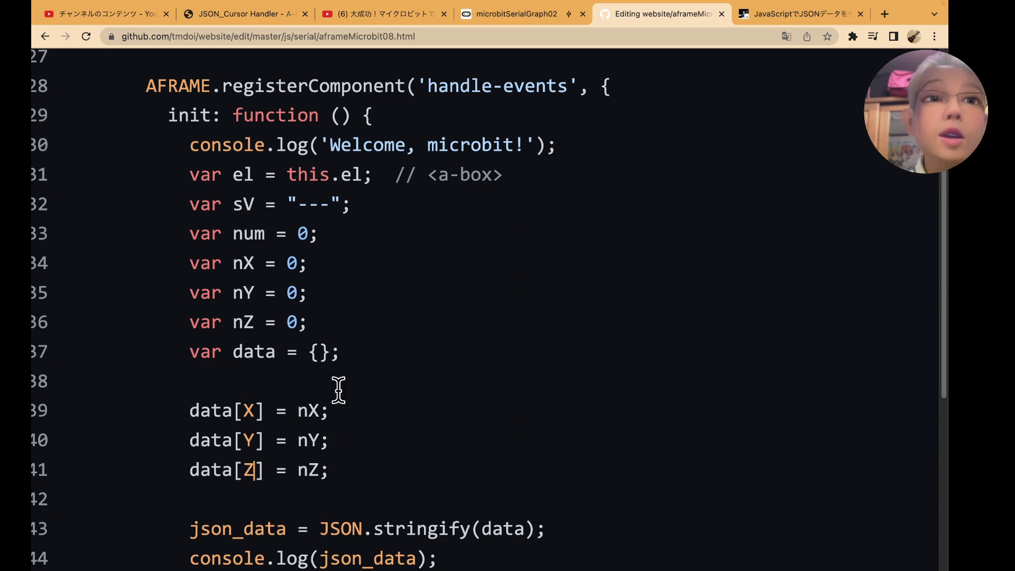
scroll(287, 389, down, 1)
scroll(289, 387, down, 10)
scroll(290, 388, down, 10)
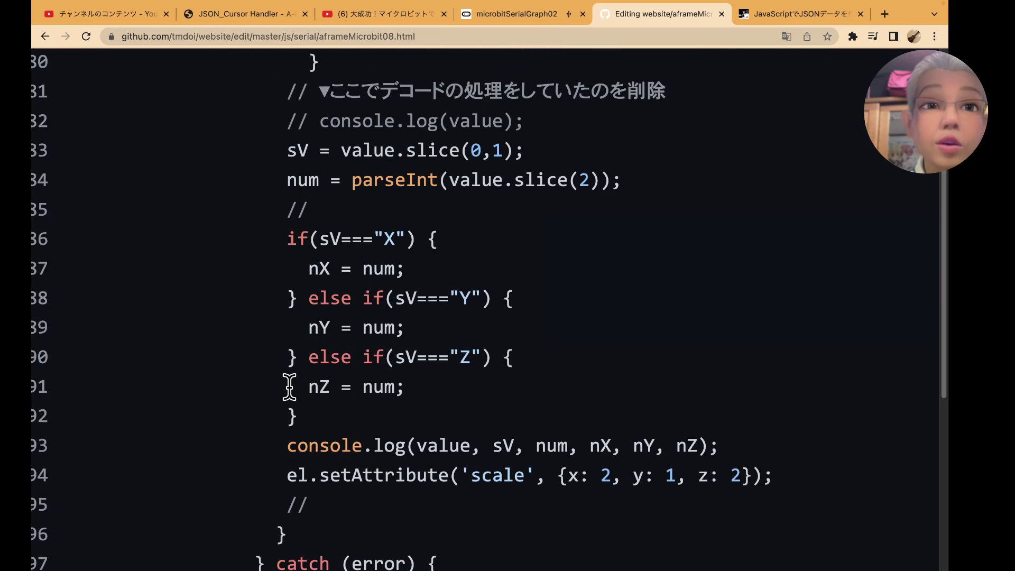
scroll(287, 385, down, 2)
scroll(288, 386, down, 10)
scroll(256, 407, down, 5)
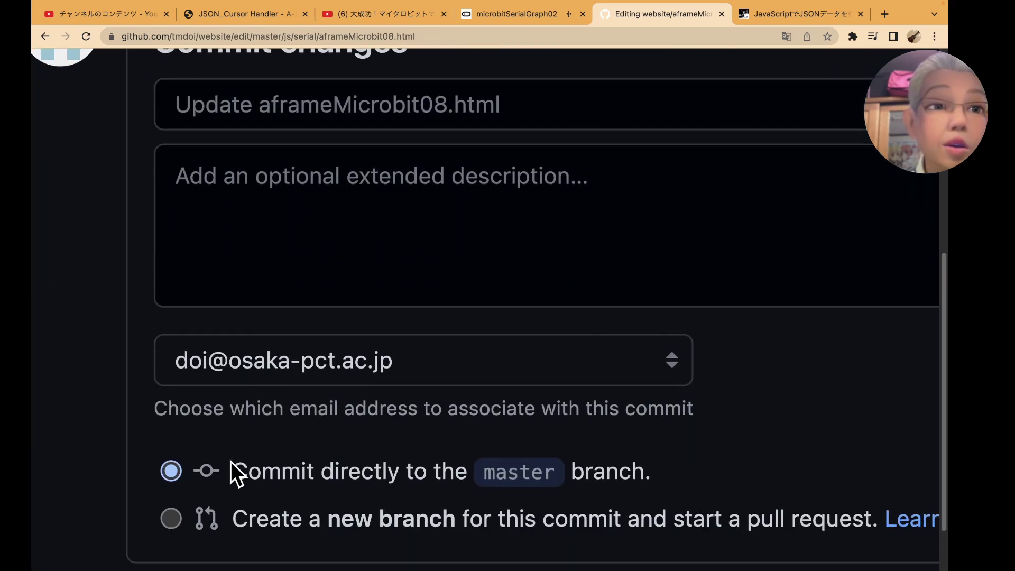
scroll(229, 465, down, 4)
click(252, 414)
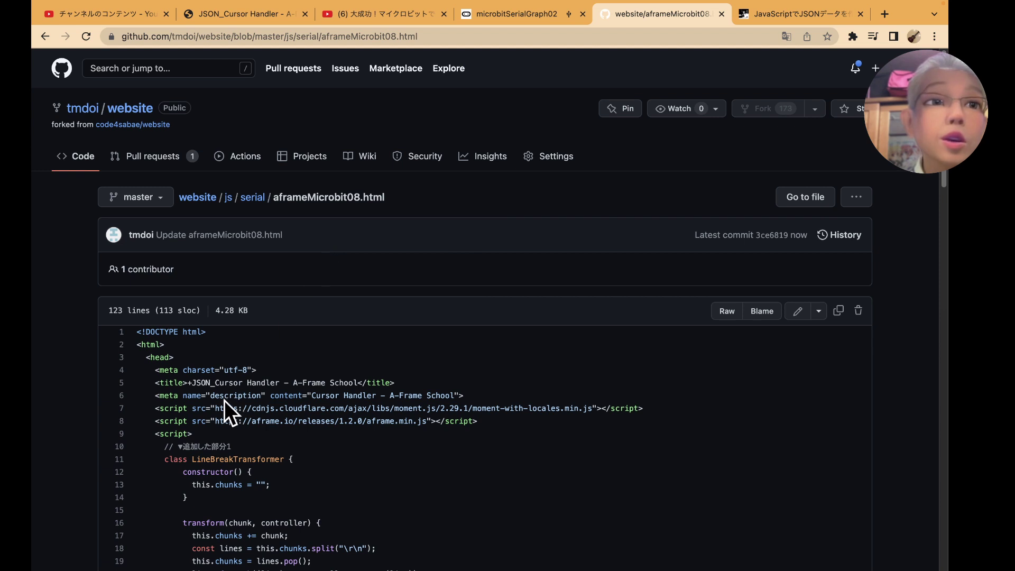
Reload the A-Frame page, note 'ReferenceError: X is not defined' at line 39, and return to GitHub
click(270, 8)
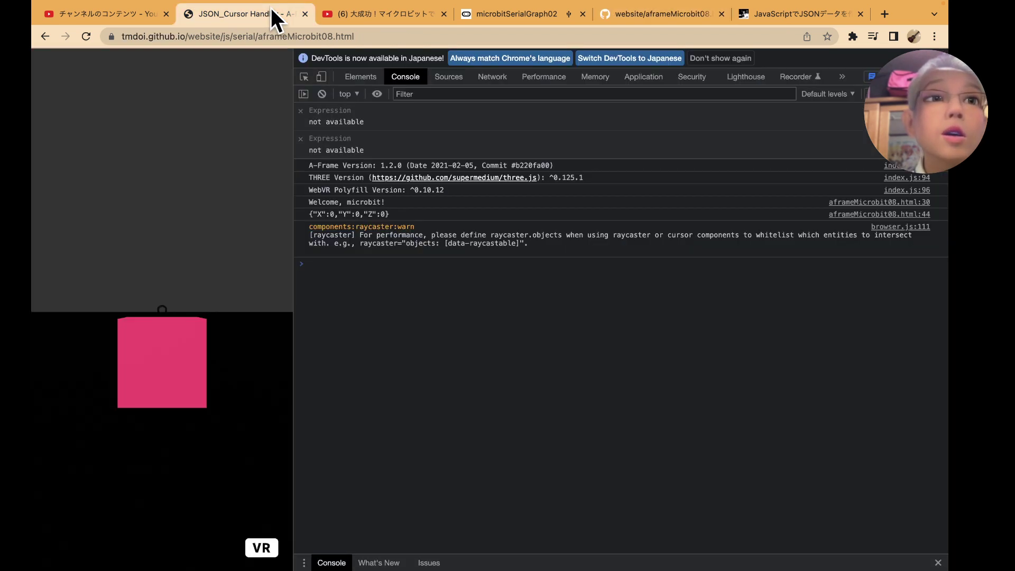
click(87, 34)
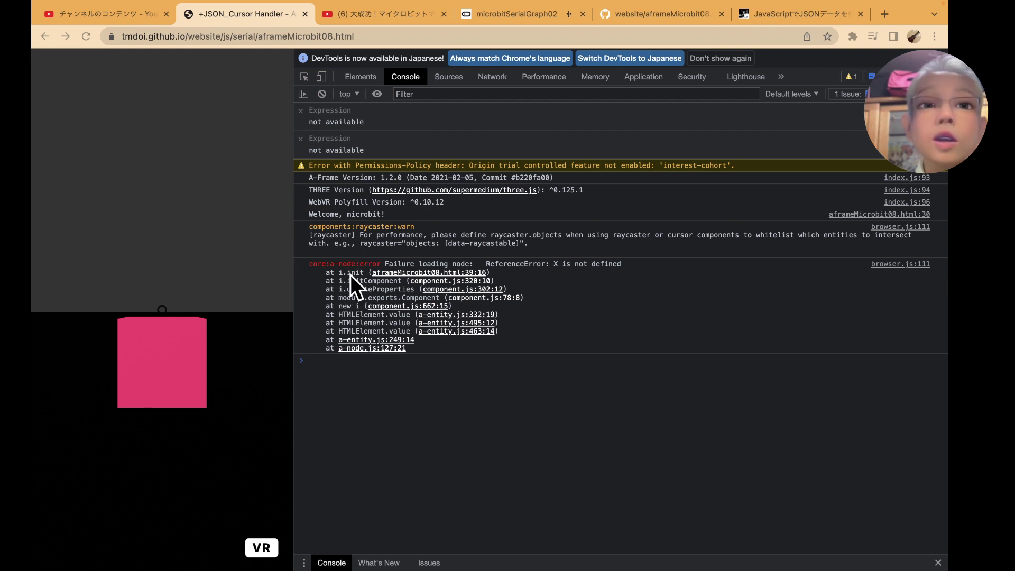
click(661, 15)
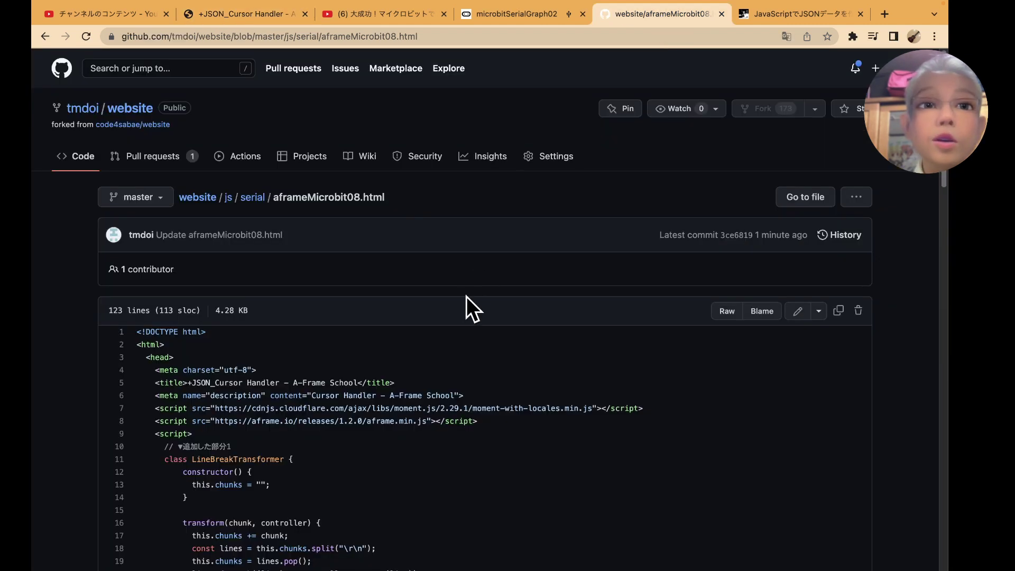
Reopen the file for editing and add single quotes back around the X, Y and Z keys
click(799, 313)
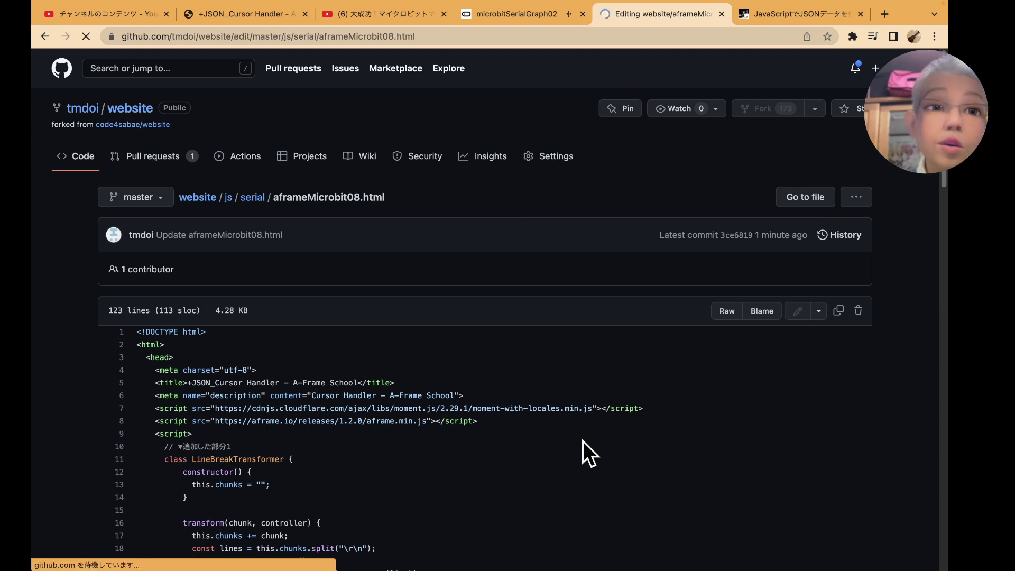
scroll(582, 441, down, 5)
scroll(583, 441, down, 1)
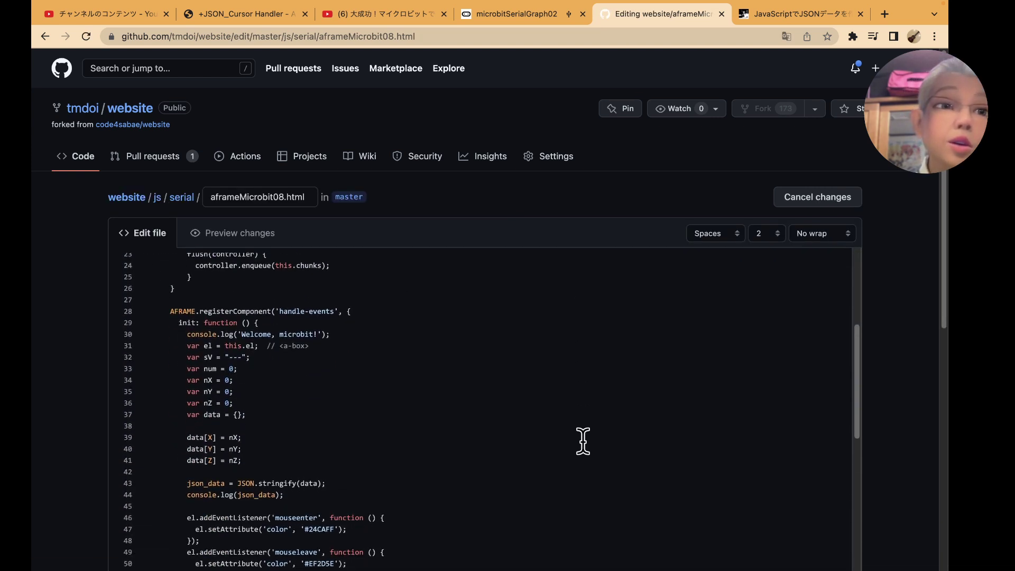
ctrl+scroll(583, 441, up, 2)
ctrl+scroll(583, 441, up, 3)
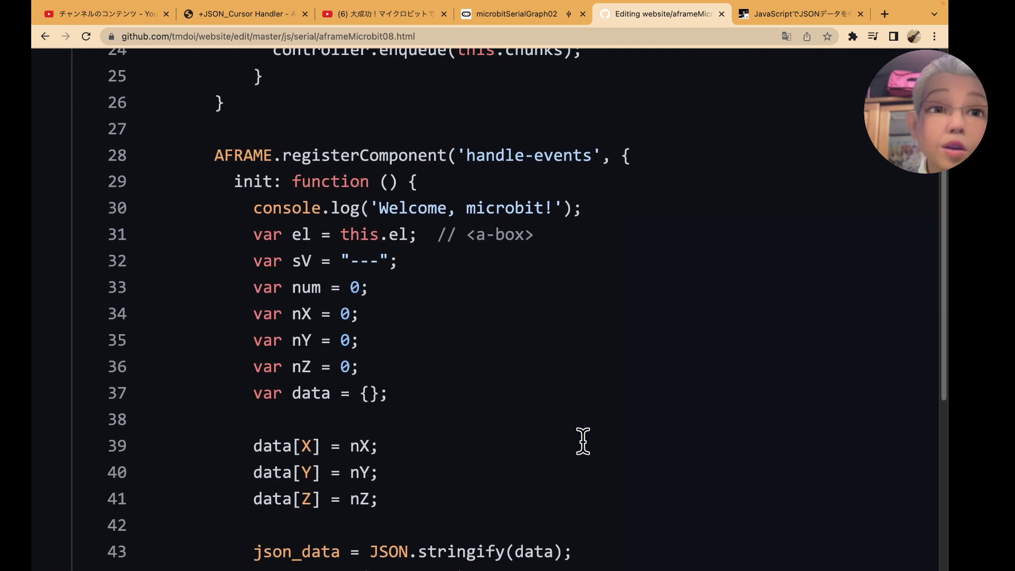
click(302, 369)
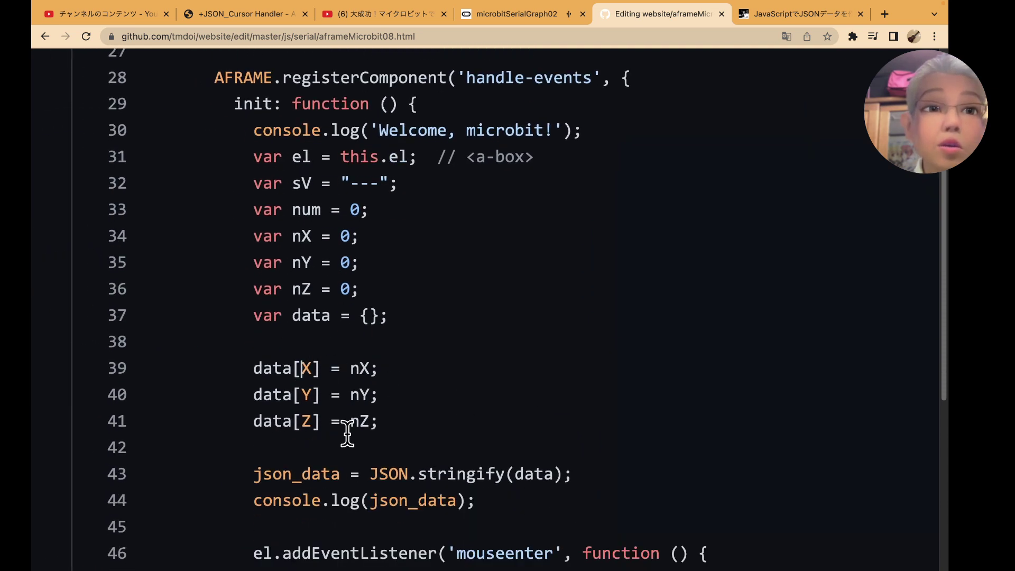
text(')
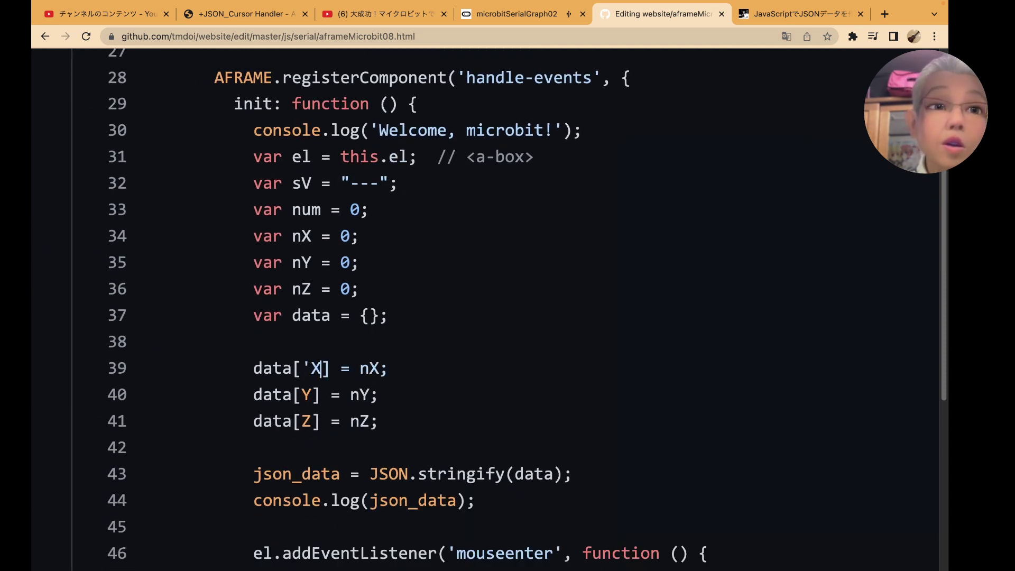
text(')
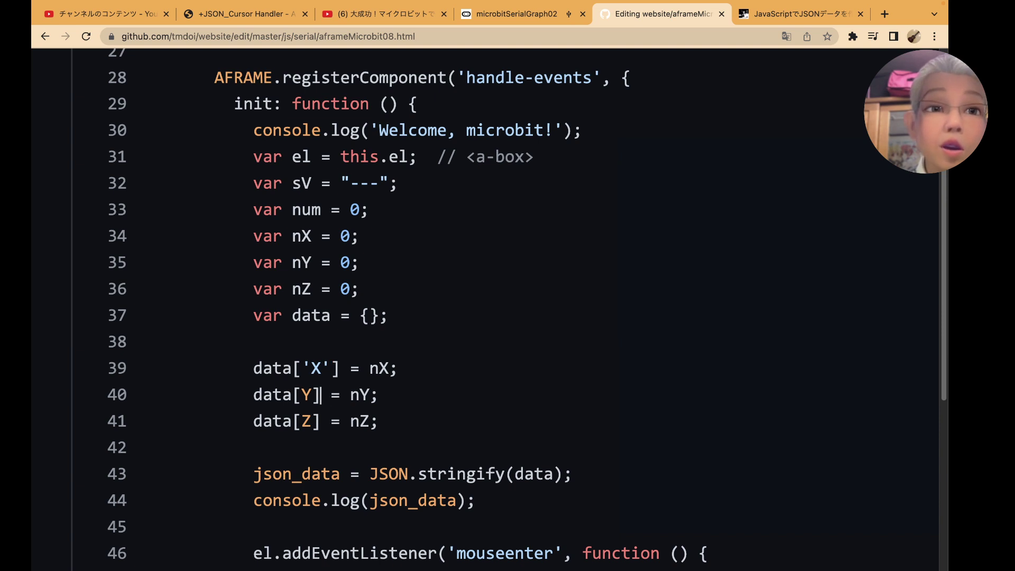
text(')
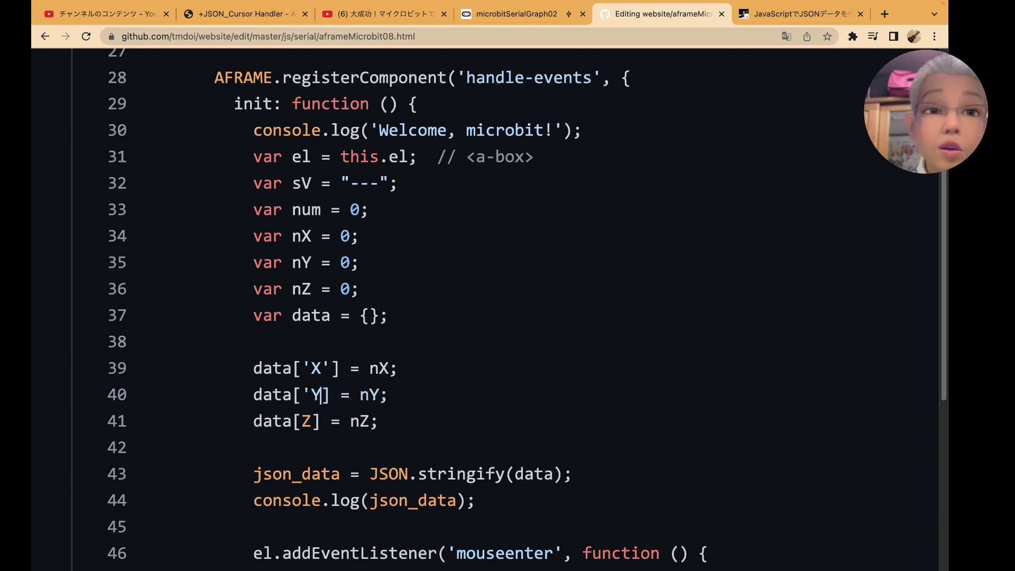
text(')
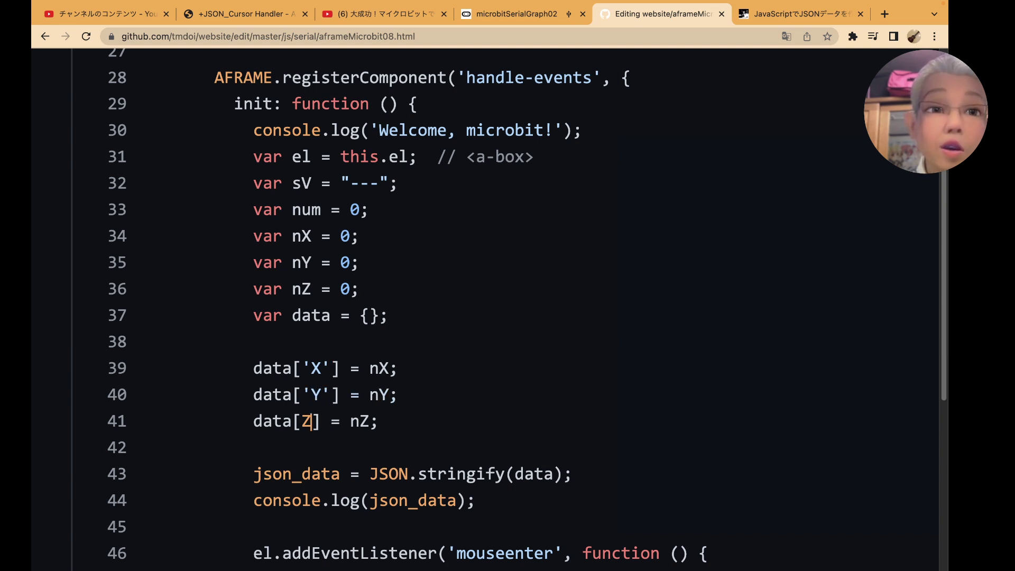
text(')
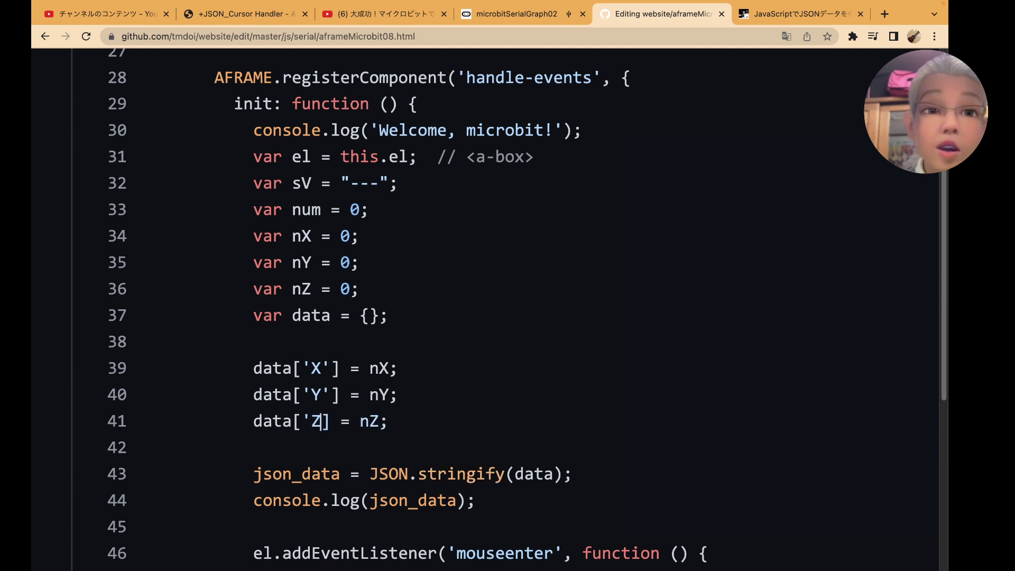
text(')
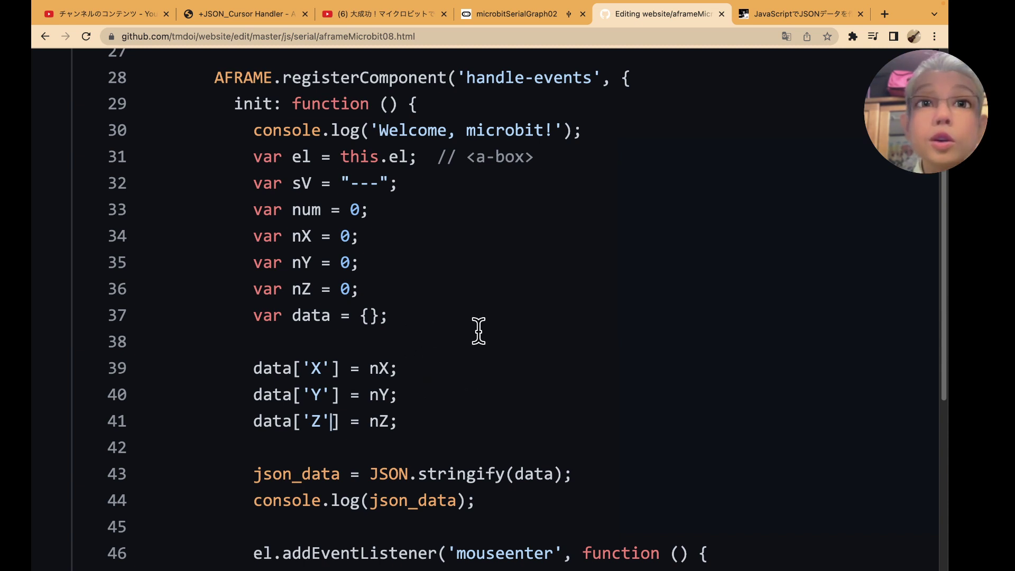
Change the + before JSON_Cursor in the page title to #
scroll(478, 330, down, 9)
scroll(478, 331, up, 3)
scroll(479, 330, up, 15)
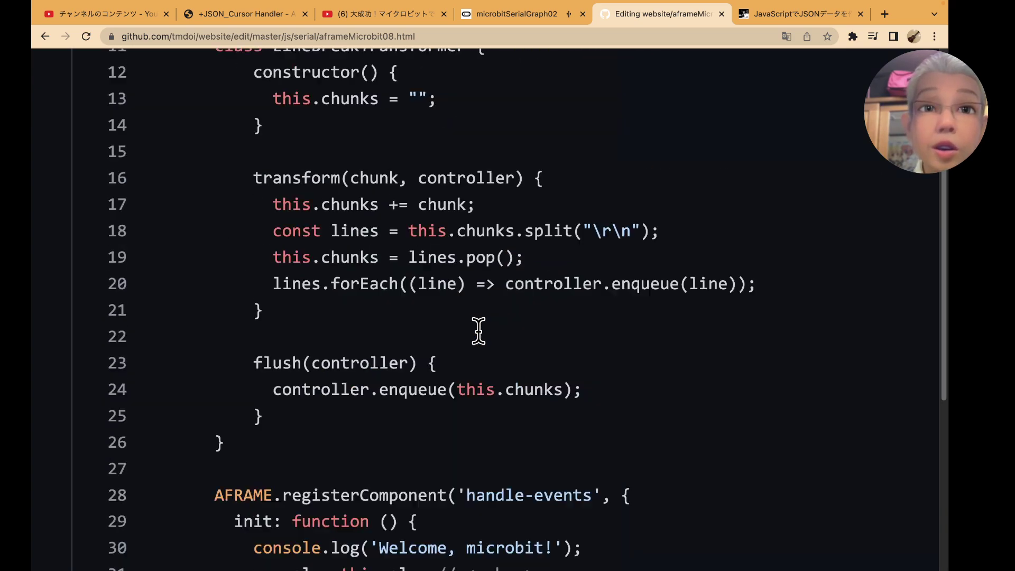
scroll(479, 331, up, 14)
scroll(479, 330, down, 1)
scroll(478, 344, down, 5)
scroll(478, 328, down, 2)
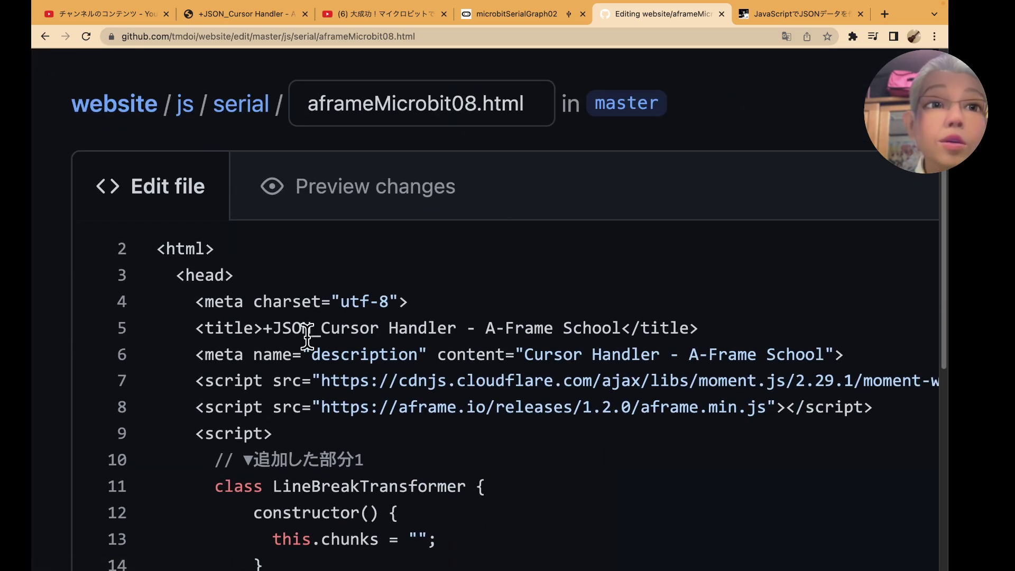
click(266, 328)
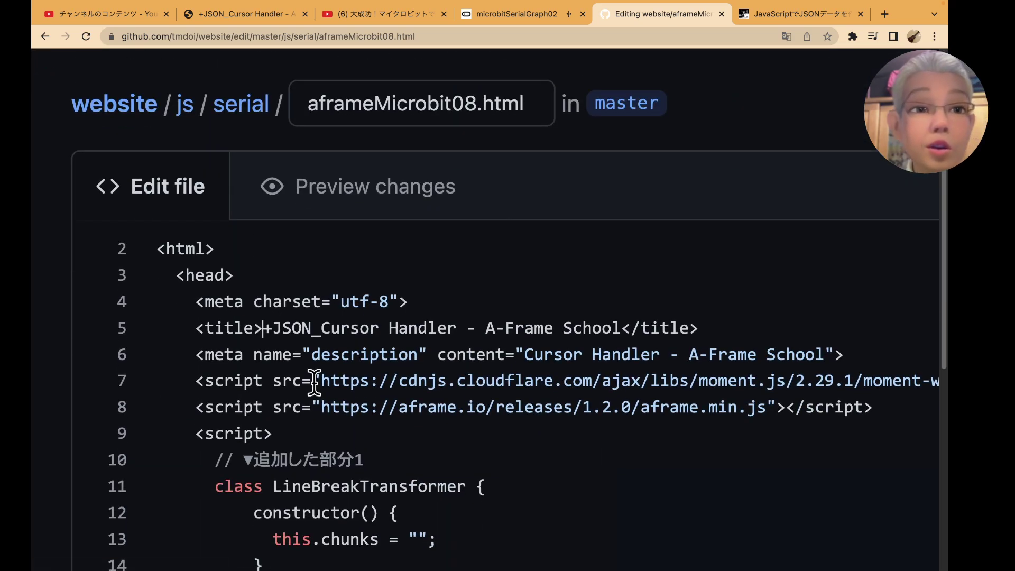
key(Right)
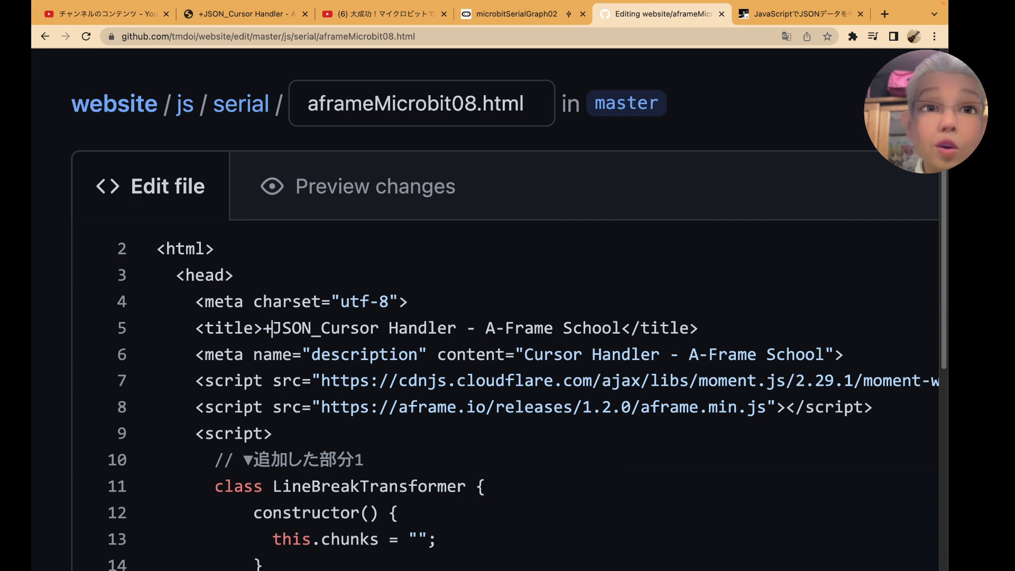
key(BackSpace)
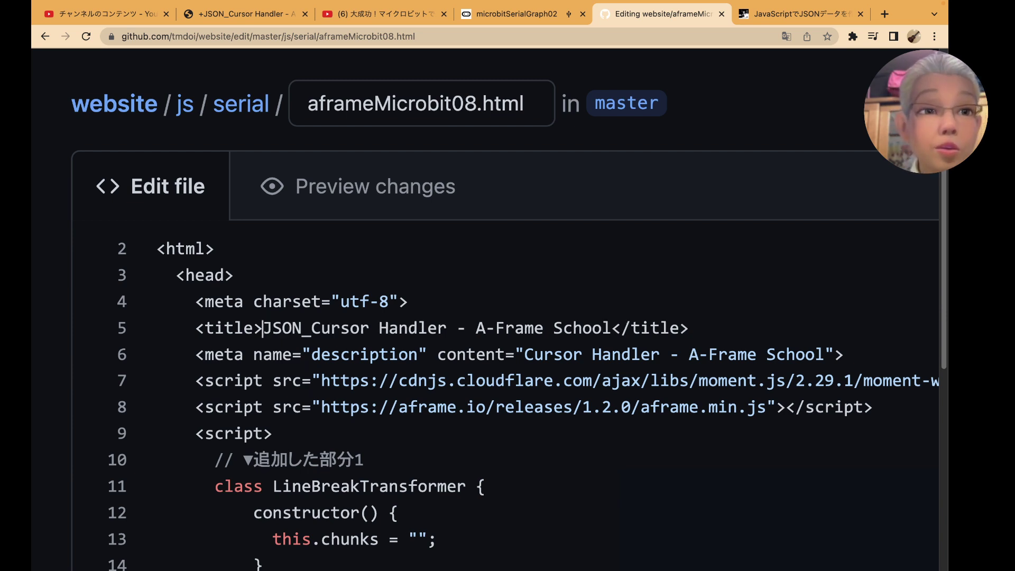
text(#)
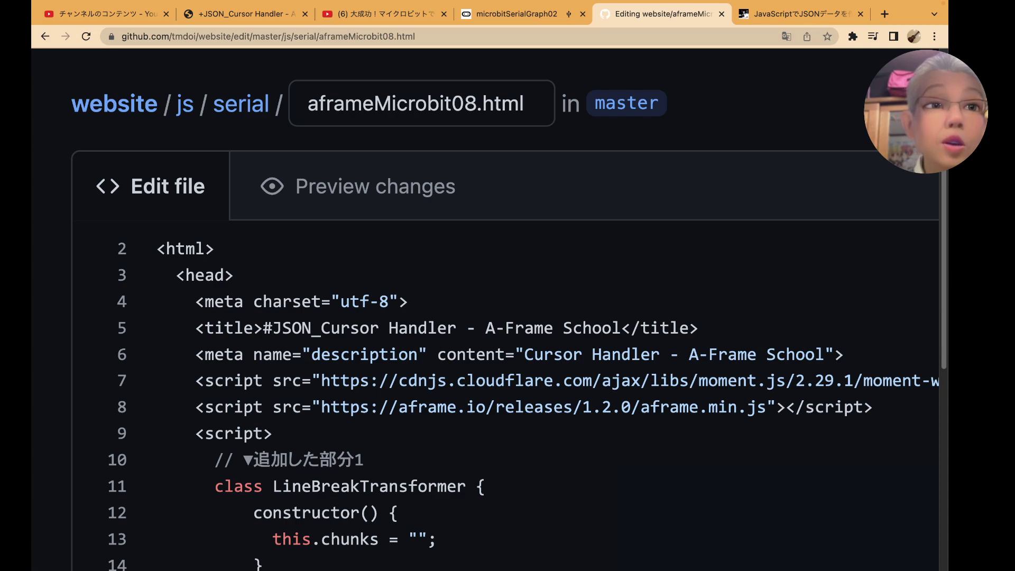
Commit the change directly to master as the new update
scroll(244, 404, down, 2)
scroll(243, 405, down, 10)
scroll(244, 405, down, 8)
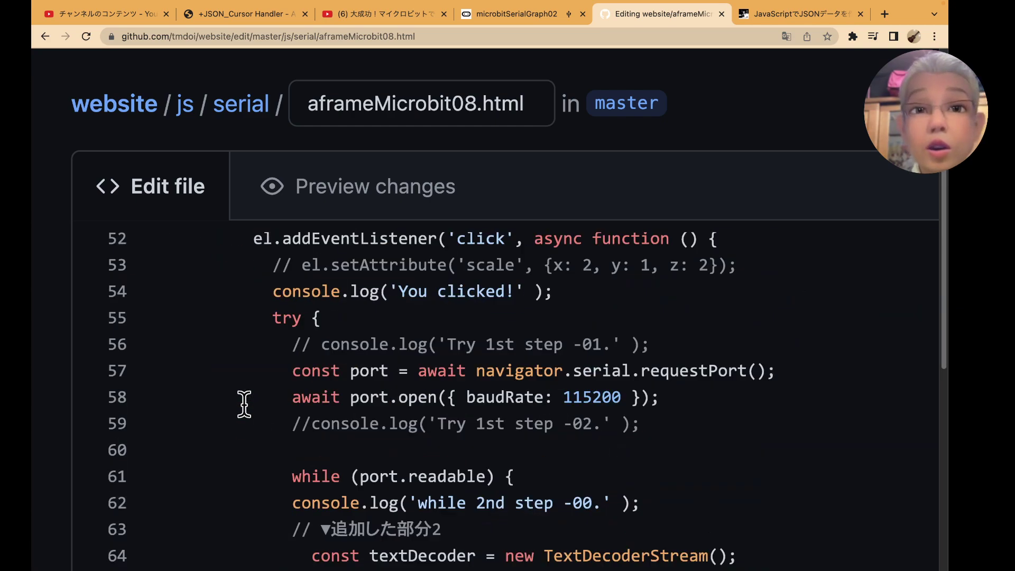
scroll(244, 405, down, 15)
scroll(244, 405, down, 12)
scroll(244, 405, down, 7)
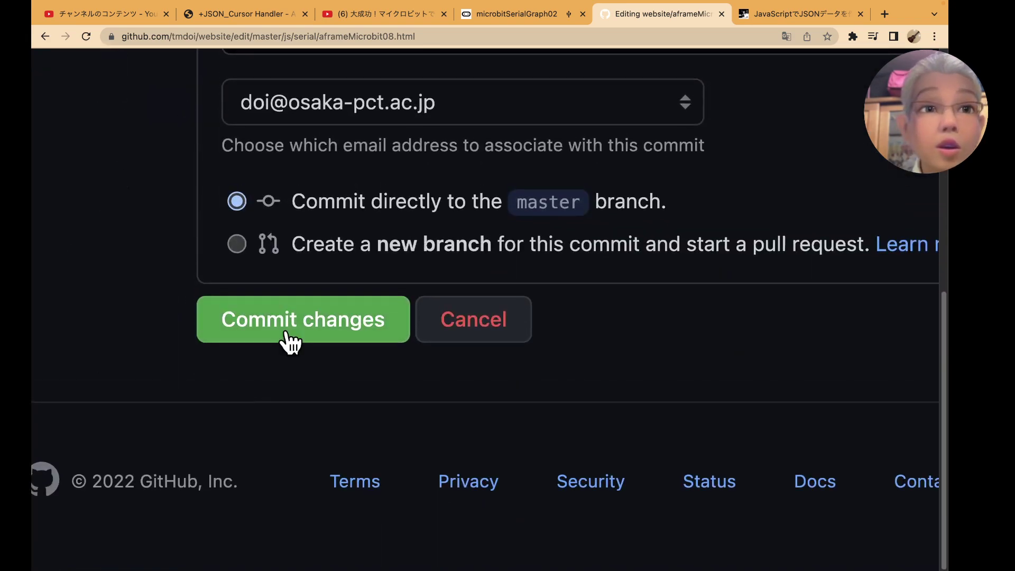
click(288, 338)
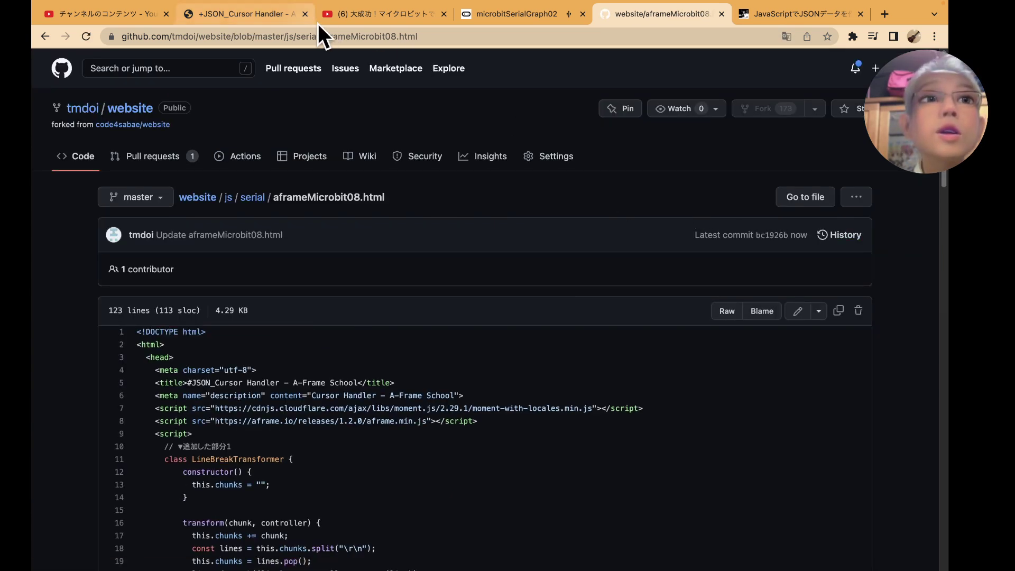
Reload the '#JSON_Cursor Handler' page, check the {"X":0,"Y":0,"Z":0} console log, and return to GitHub
click(264, 14)
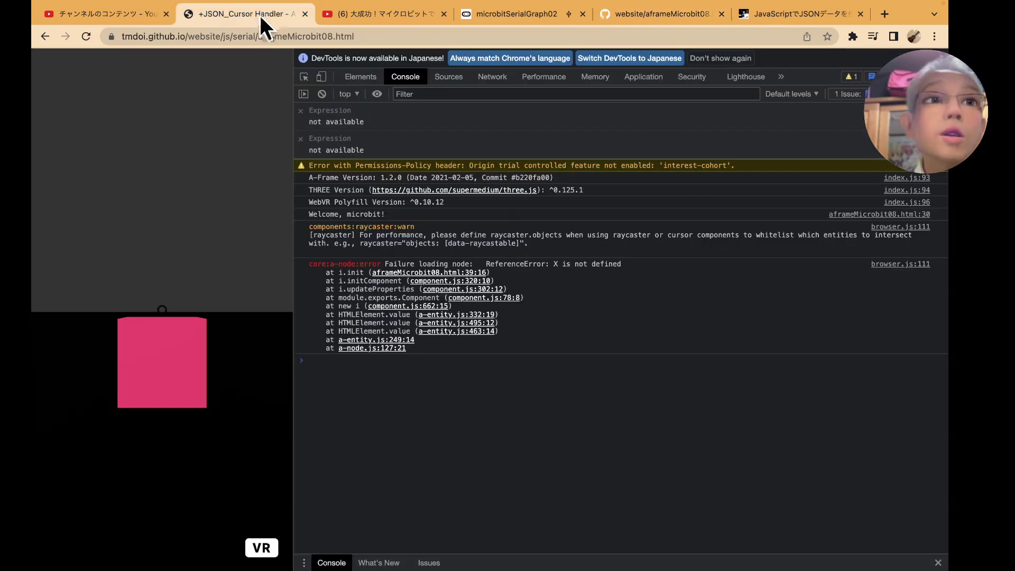
click(88, 38)
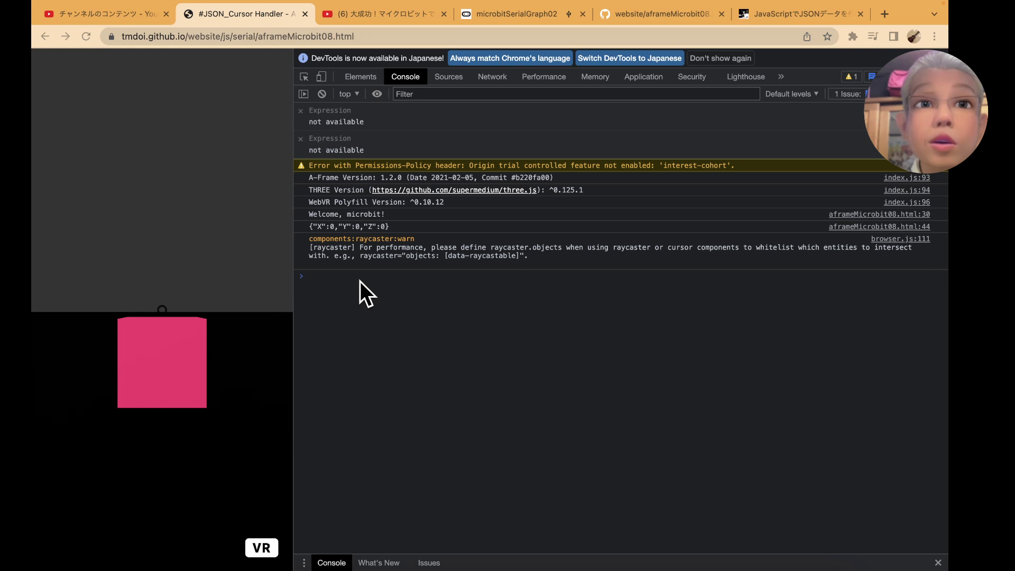
key(ctrl+Up)
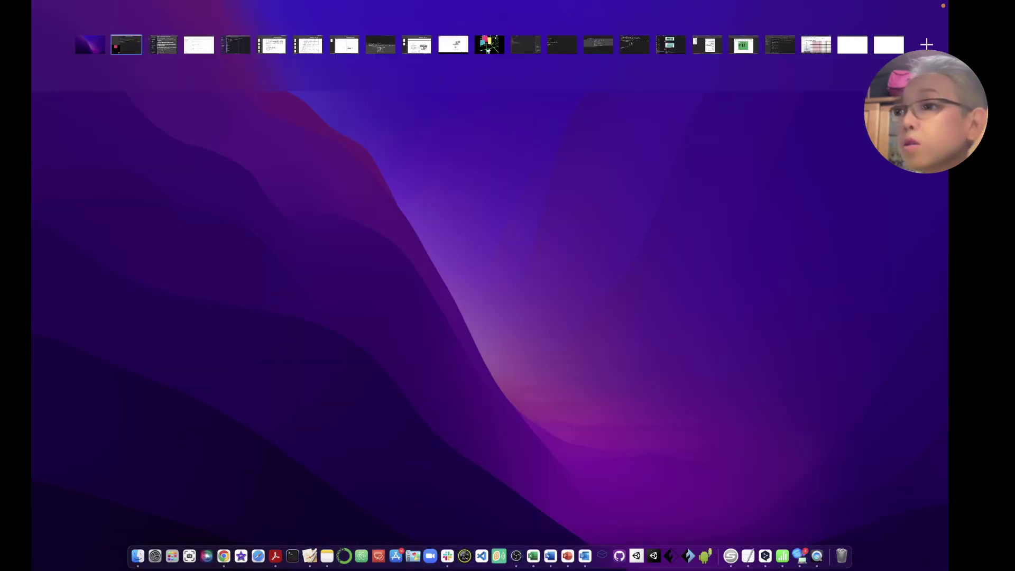
click(119, 50)
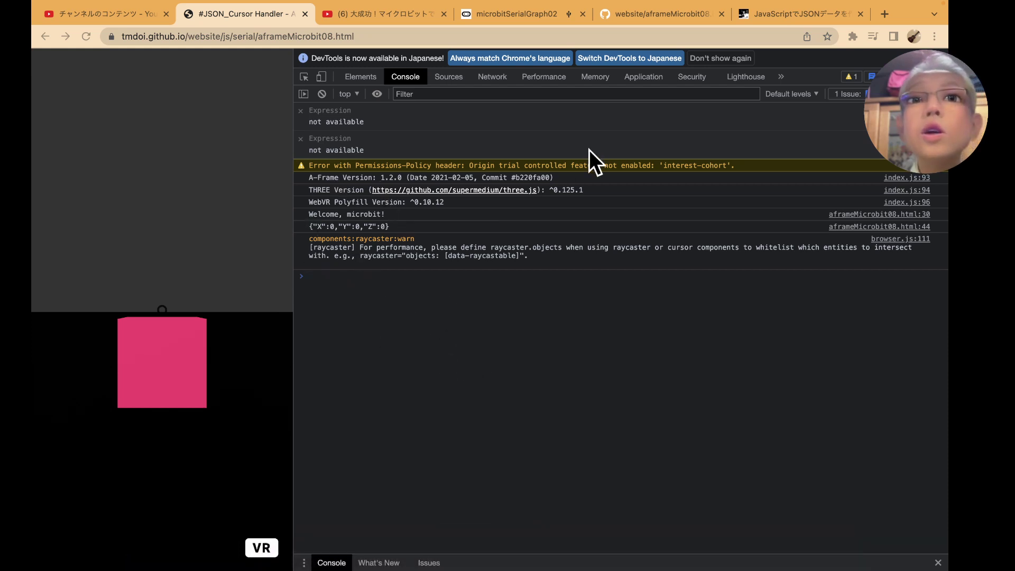
click(659, 10)
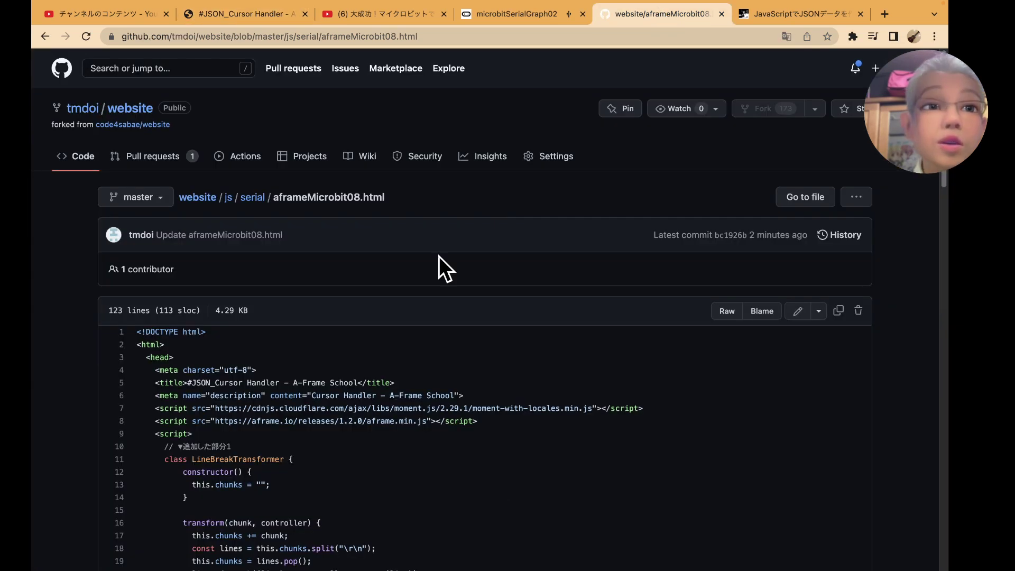
Open aframeMicrobit08.html for editing and replace the quoted keys with numeric indices 0, 1 and 2
click(798, 311)
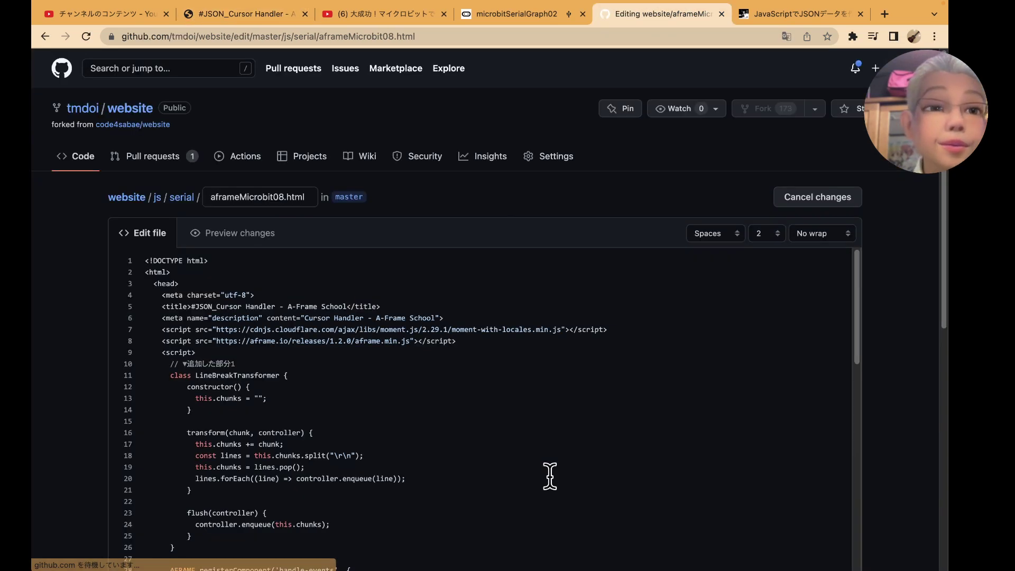
scroll(550, 476, down, 2)
scroll(550, 476, down, 4)
scroll(550, 476, down, 2)
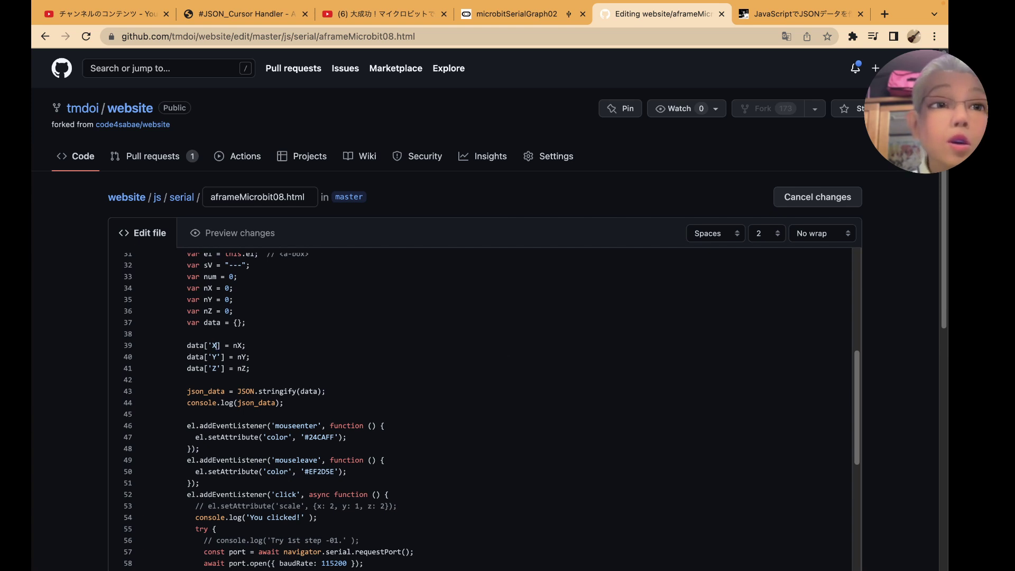
scroll(237, 364, up, 5)
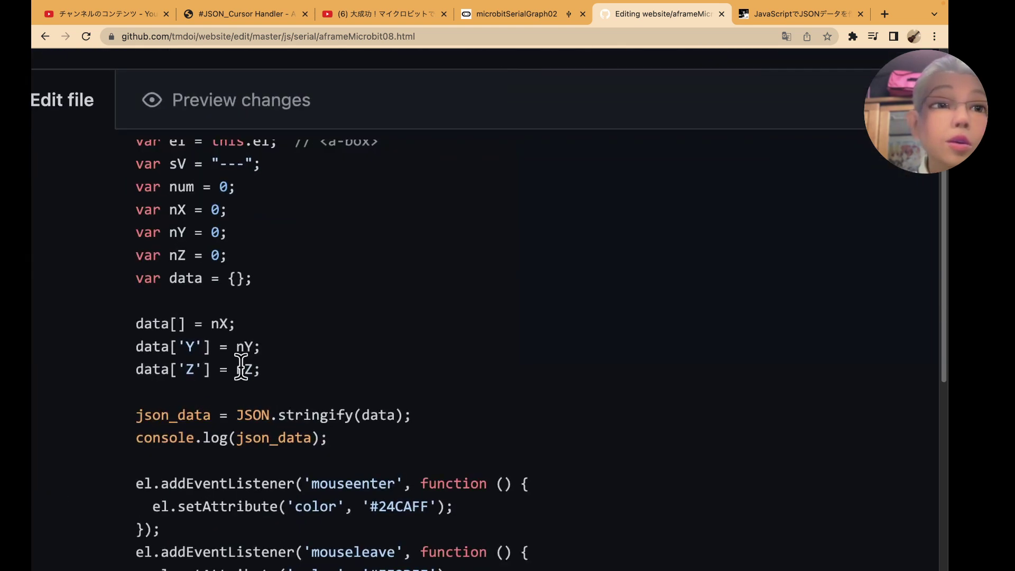
text(0)
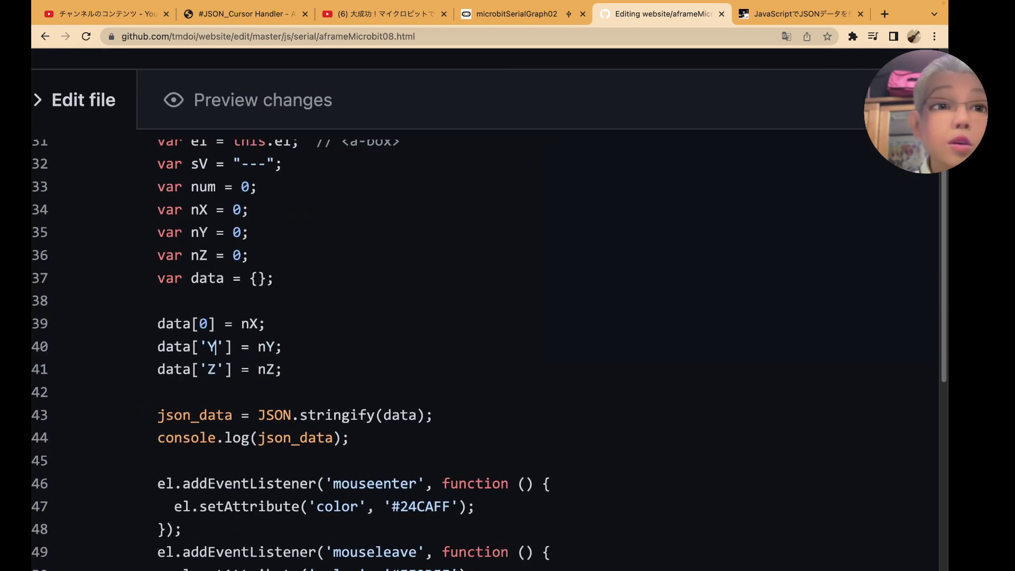
key(BackSpace)
key(BackSpace)
text(1)
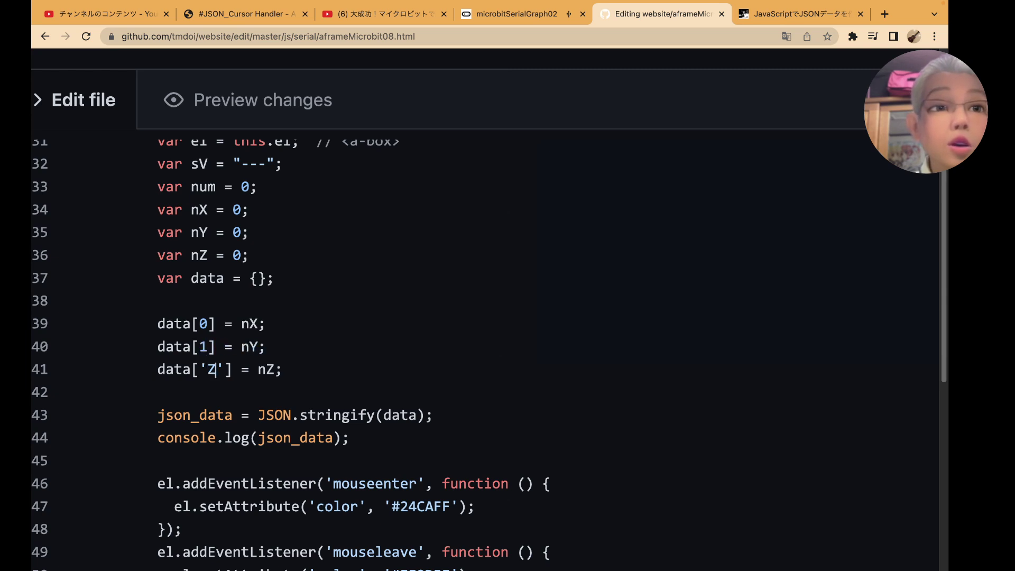
key(BackSpace)
key(BackSpace)
Set the third key to 2 and prefix the values with 'X:'+, 'Y:'+ and 'Z:'+
text(2)
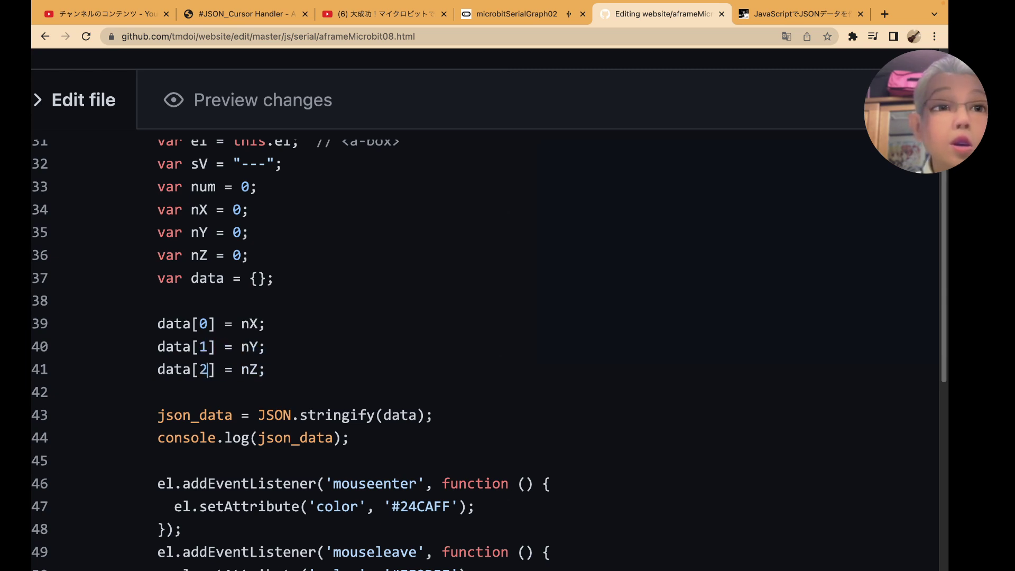
click(240, 324)
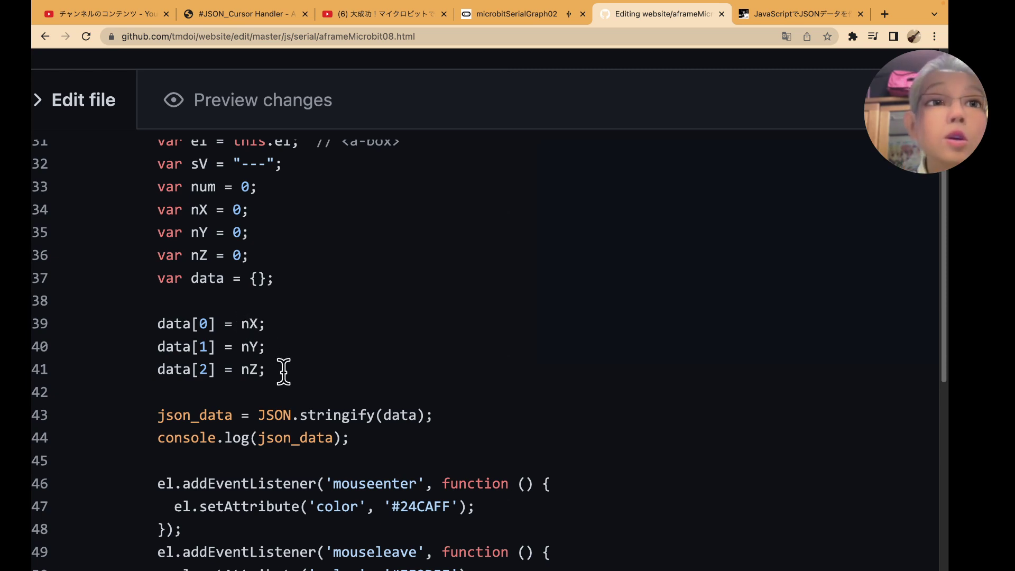
text(')
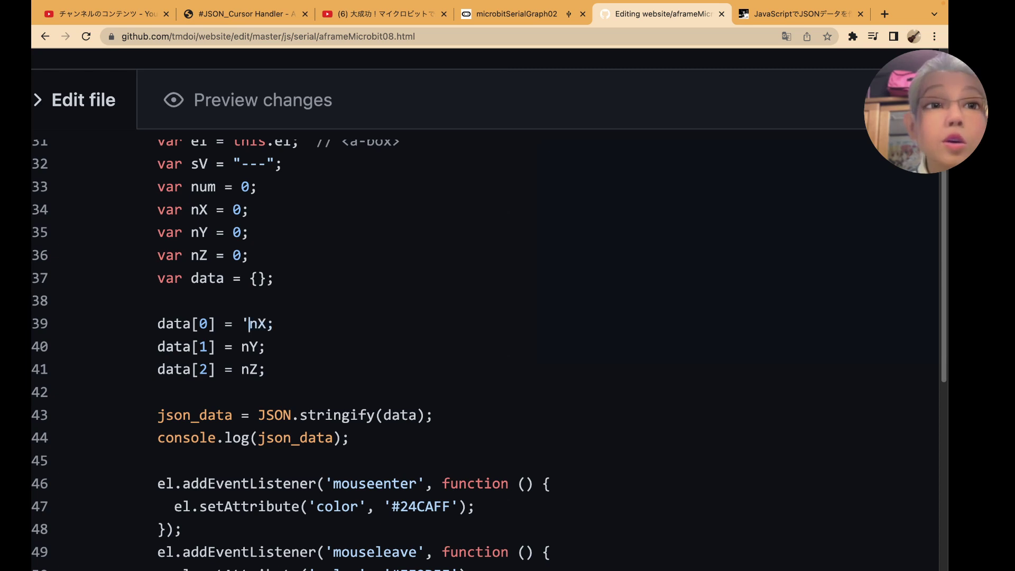
text(X:)
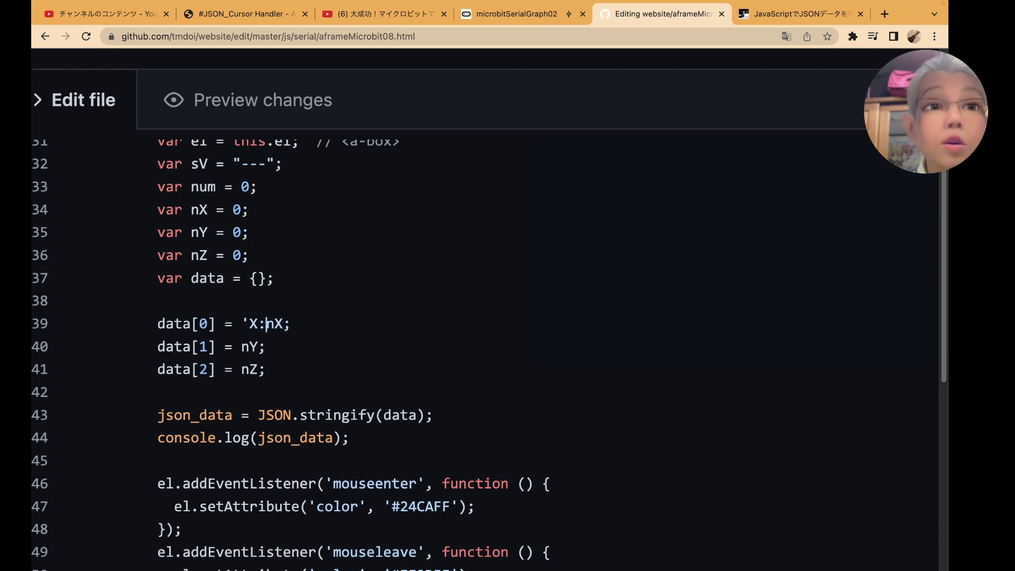
text("+)
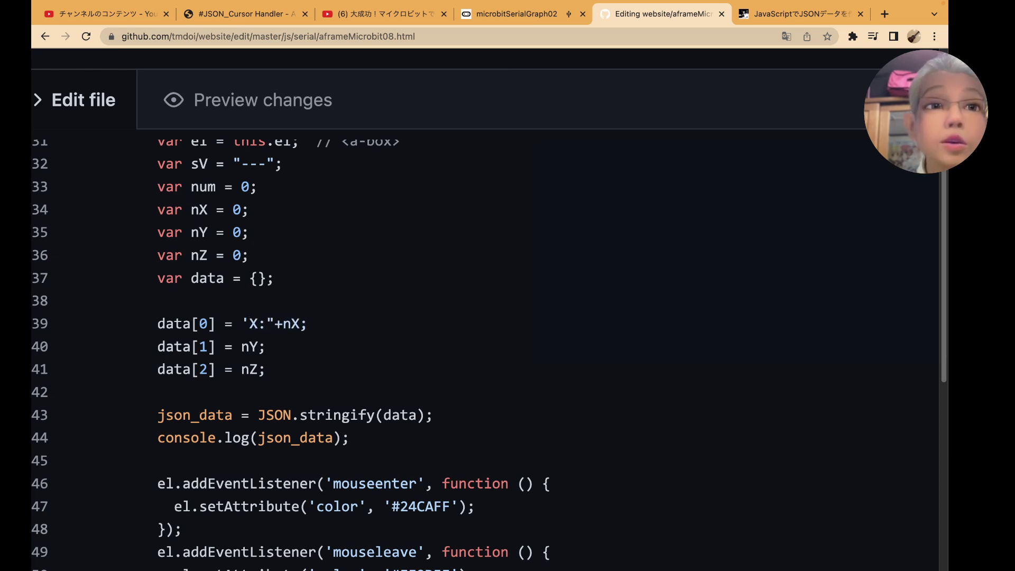
key(Left)
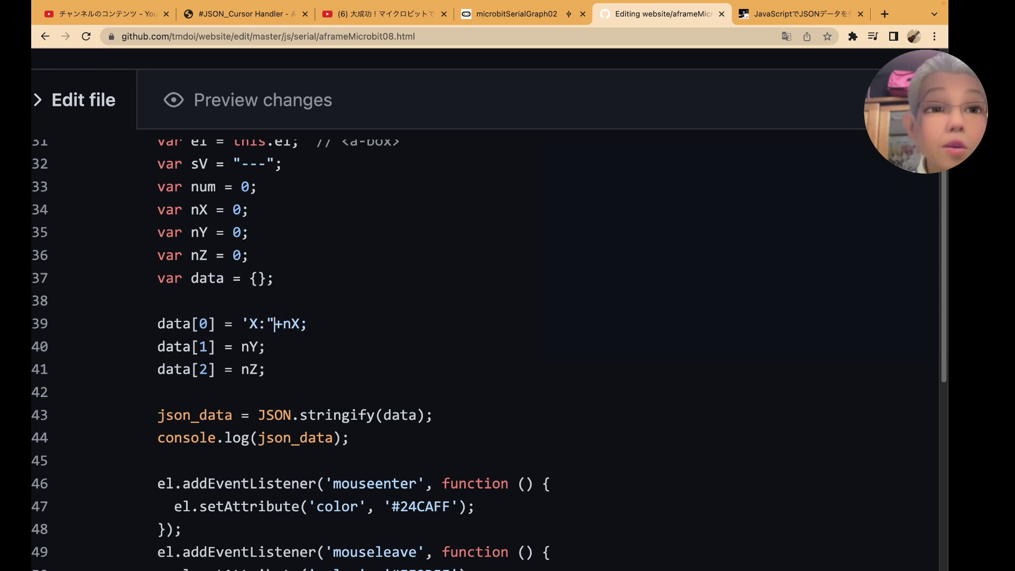
key(BackSpace)
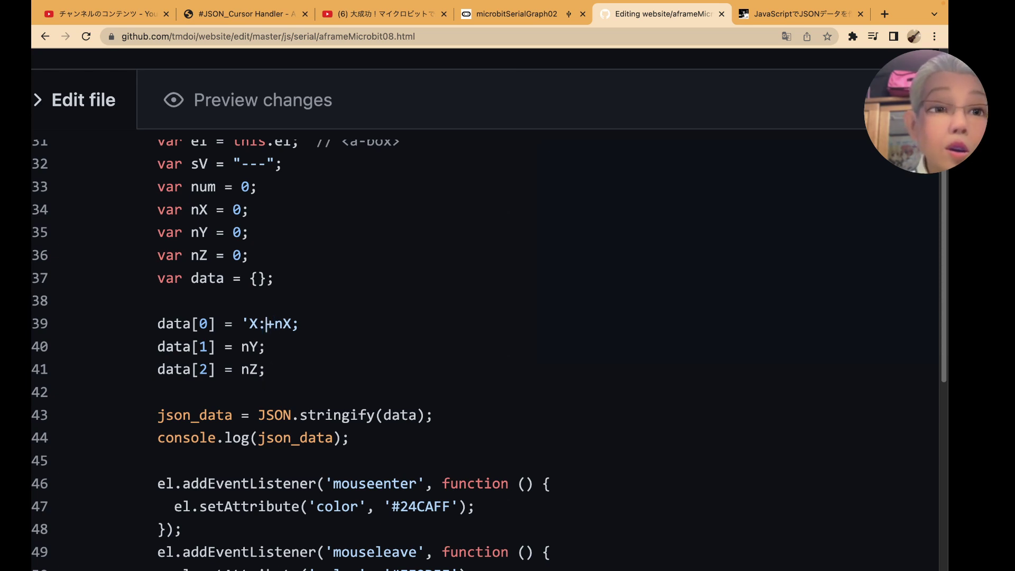
text(')
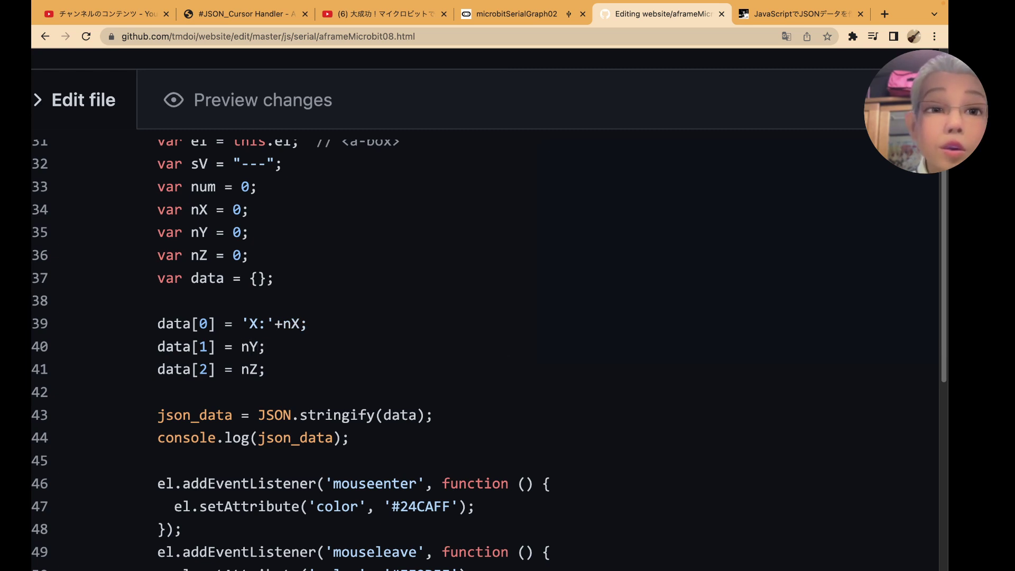
text(Y)
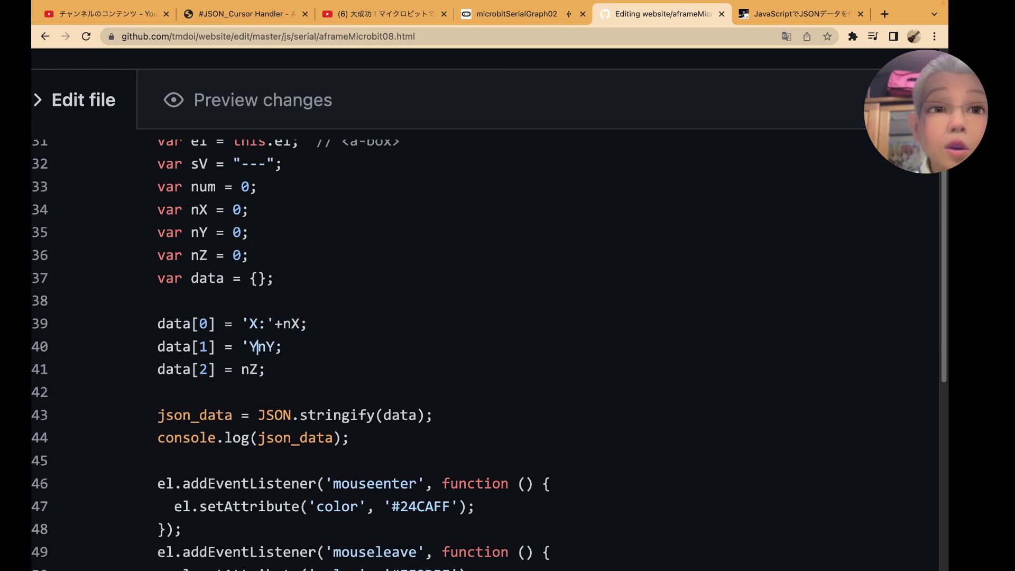
text(')
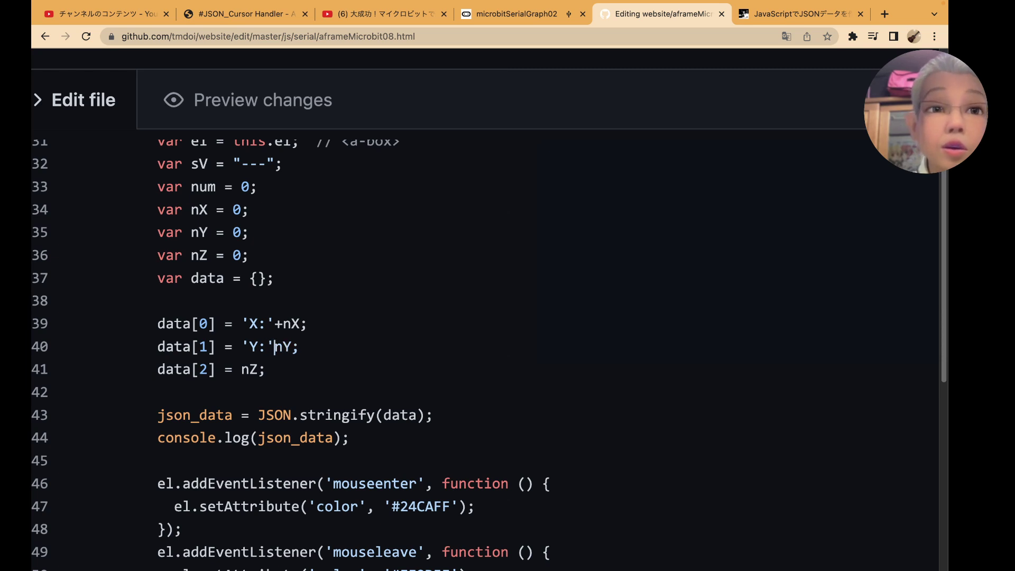
text(+)
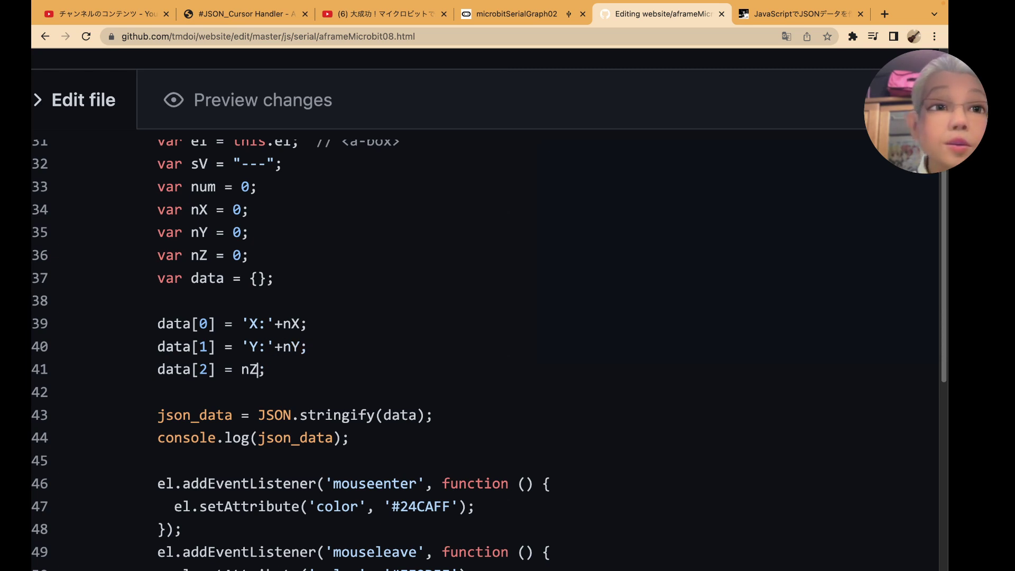
text(')
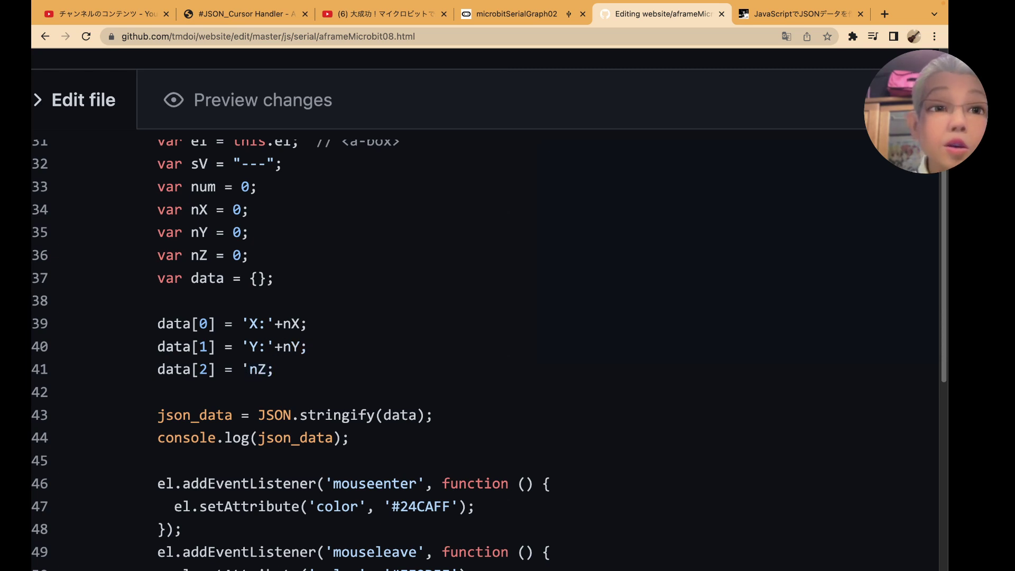
text(Z)
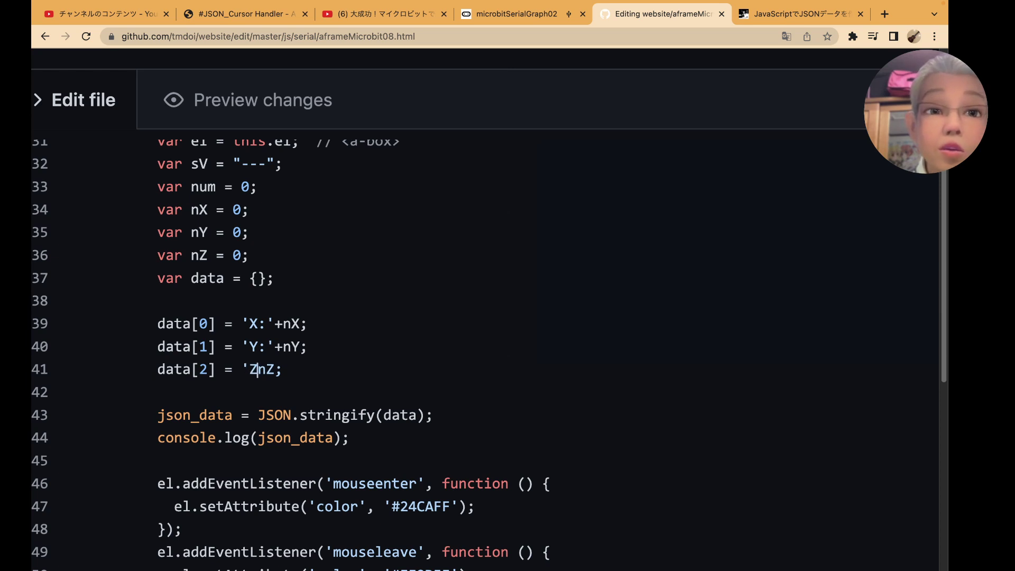
text(:)
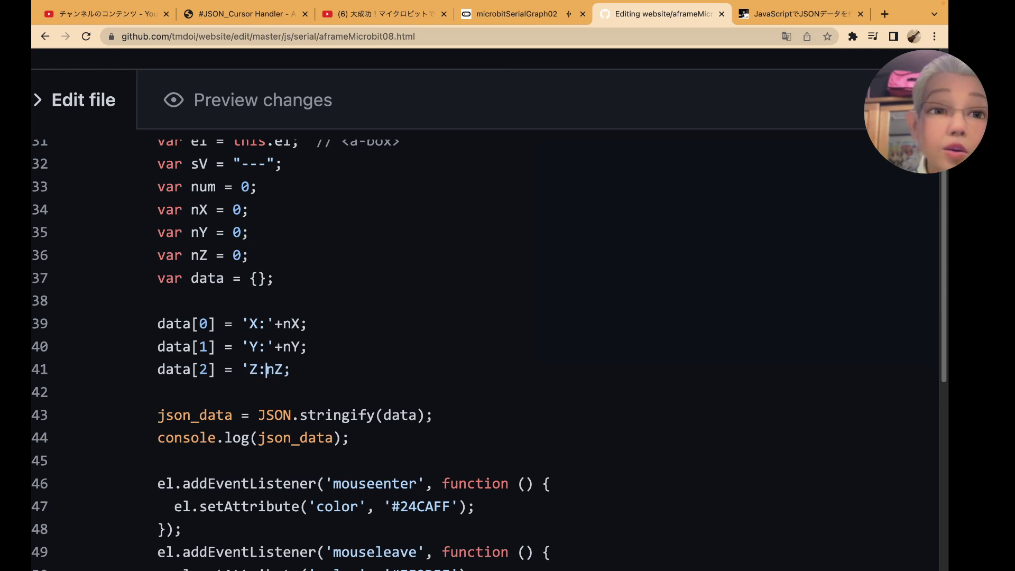
text(')
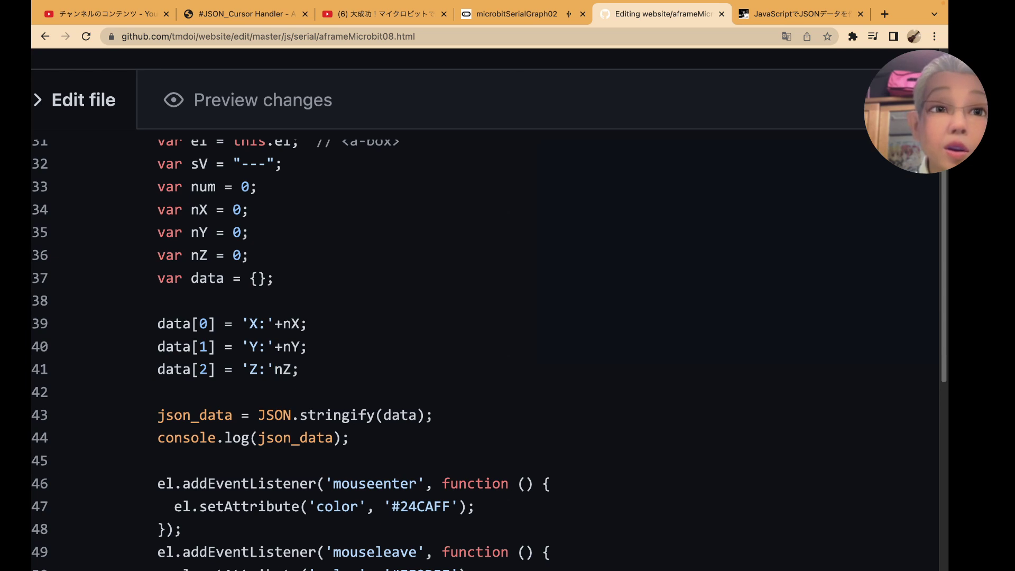
text(+)
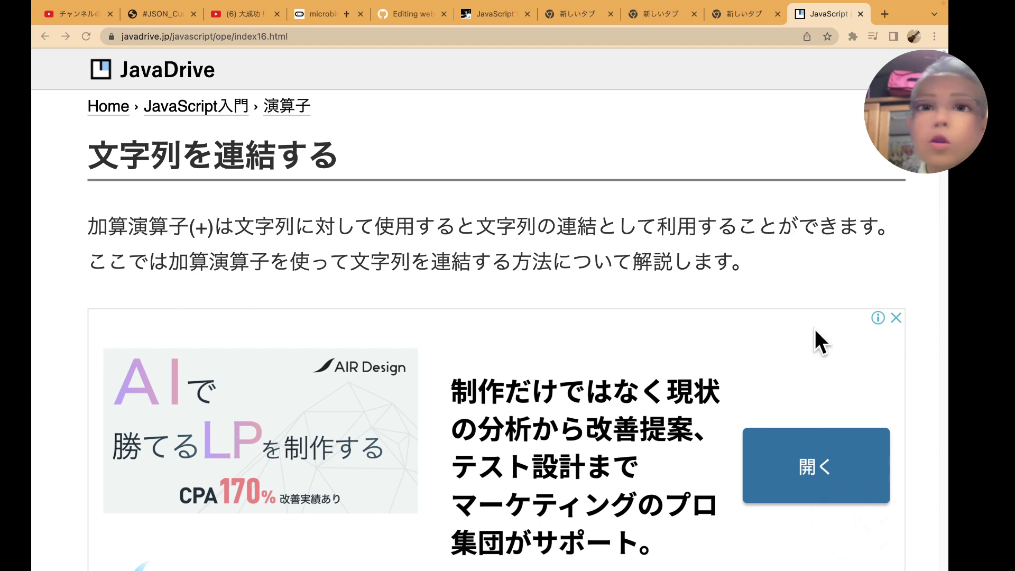
scroll(453, 196, down, 1)
scroll(453, 196, down, 1)
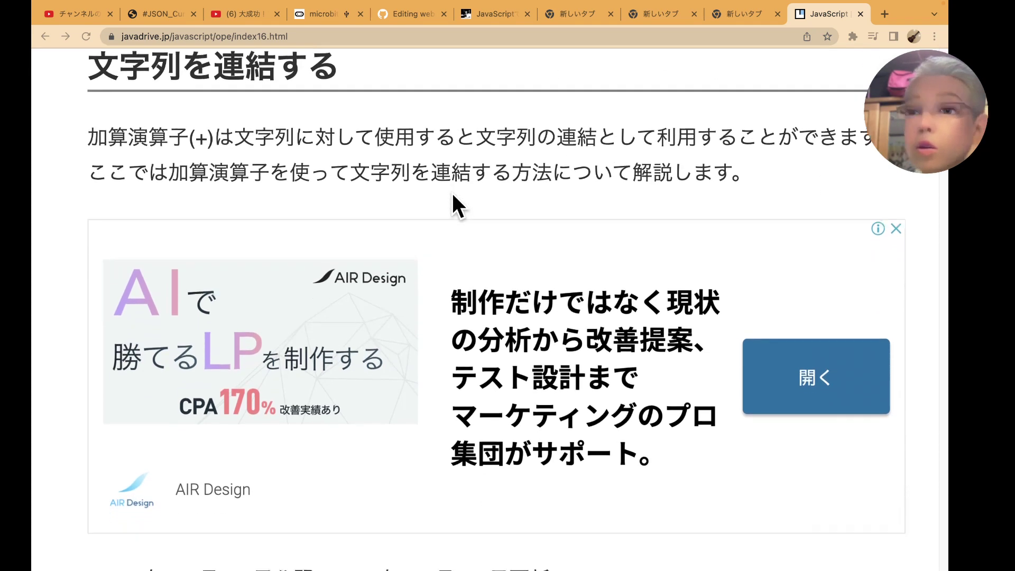
scroll(453, 196, down, 1)
scroll(454, 196, down, 3)
scroll(452, 192, down, 3)
scroll(452, 192, down, 1)
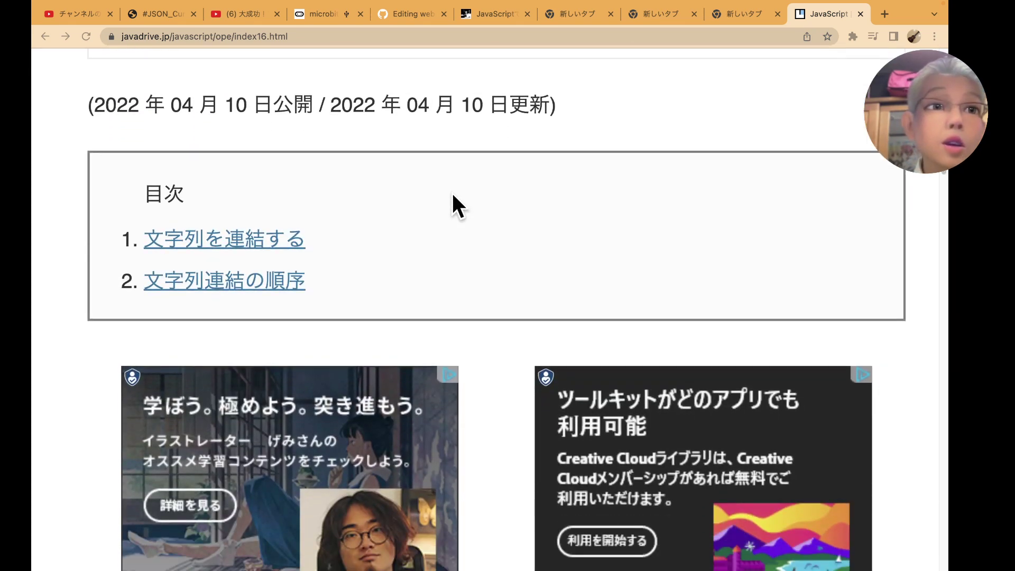
scroll(452, 192, down, 3)
scroll(452, 192, down, 5)
scroll(452, 193, down, 4)
scroll(452, 191, down, 4)
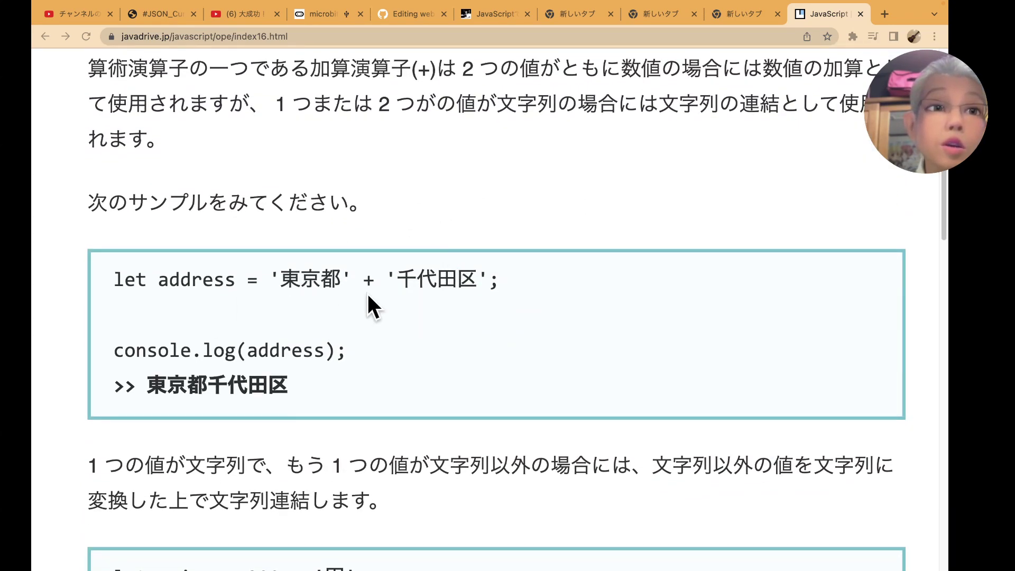
scroll(421, 306, down, 1)
scroll(421, 306, down, 1)
scroll(420, 305, down, 2)
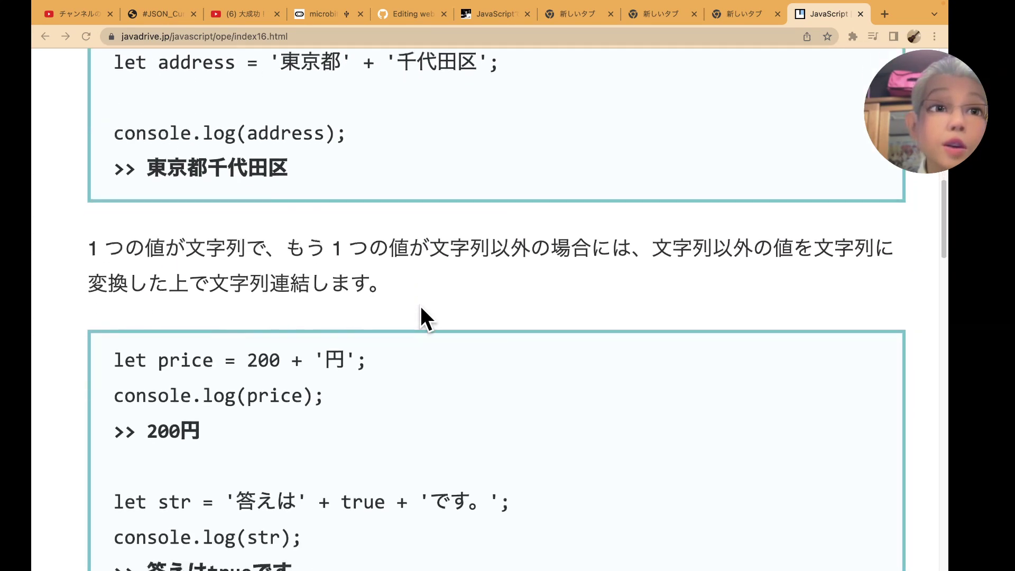
scroll(420, 305, down, 2)
scroll(421, 305, down, 1)
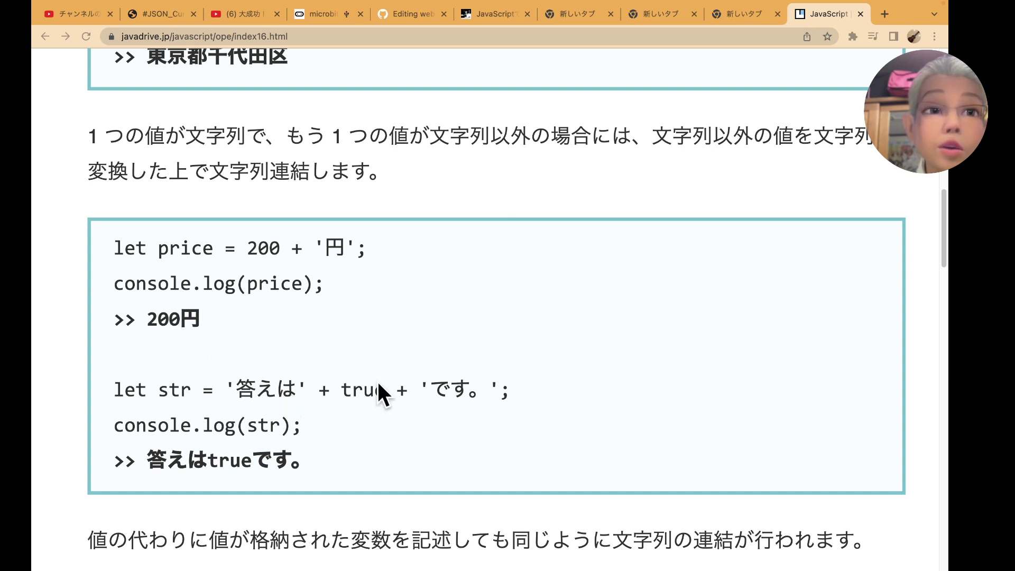
scroll(391, 414, down, 2)
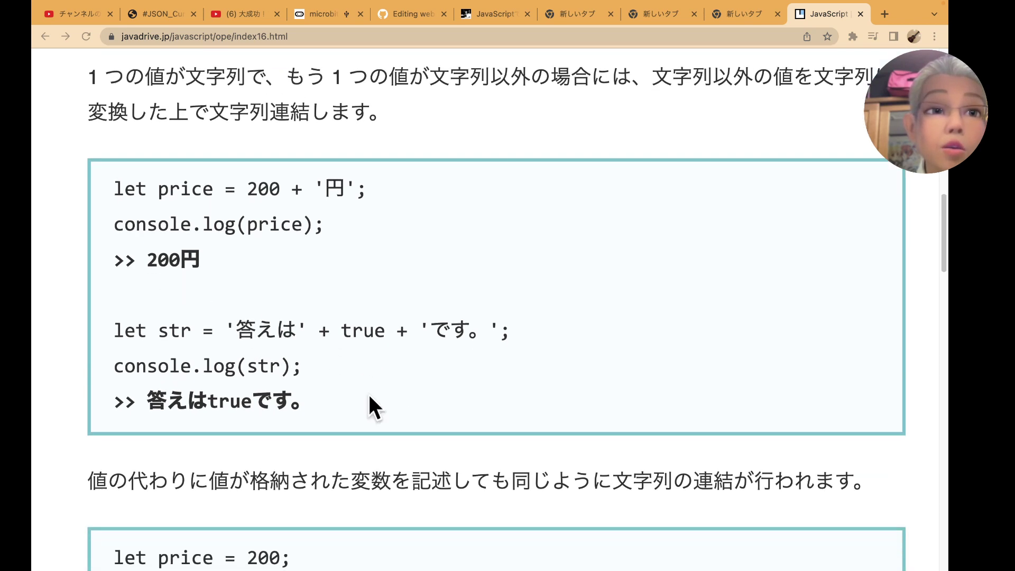
scroll(233, 395, down, 3)
scroll(234, 395, down, 2)
scroll(259, 382, down, 3)
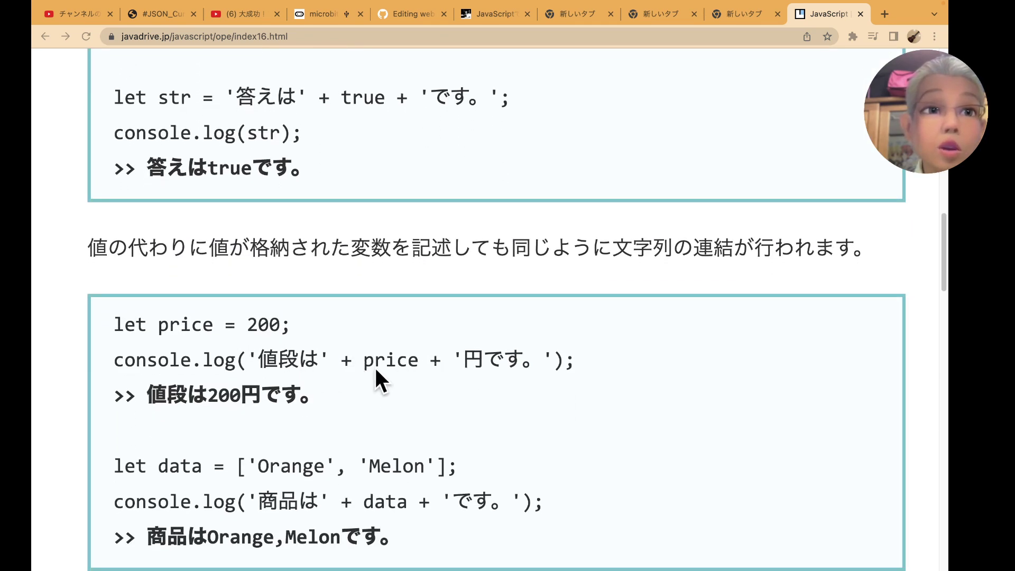
scroll(234, 405, down, 3)
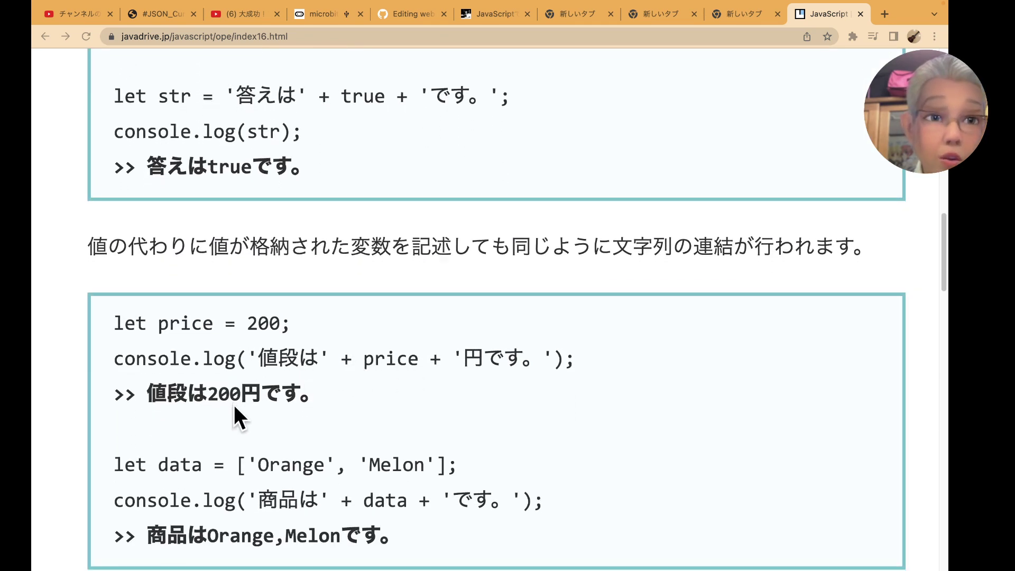
scroll(234, 404, down, 2)
scroll(234, 404, down, 3)
scroll(233, 405, down, 2)
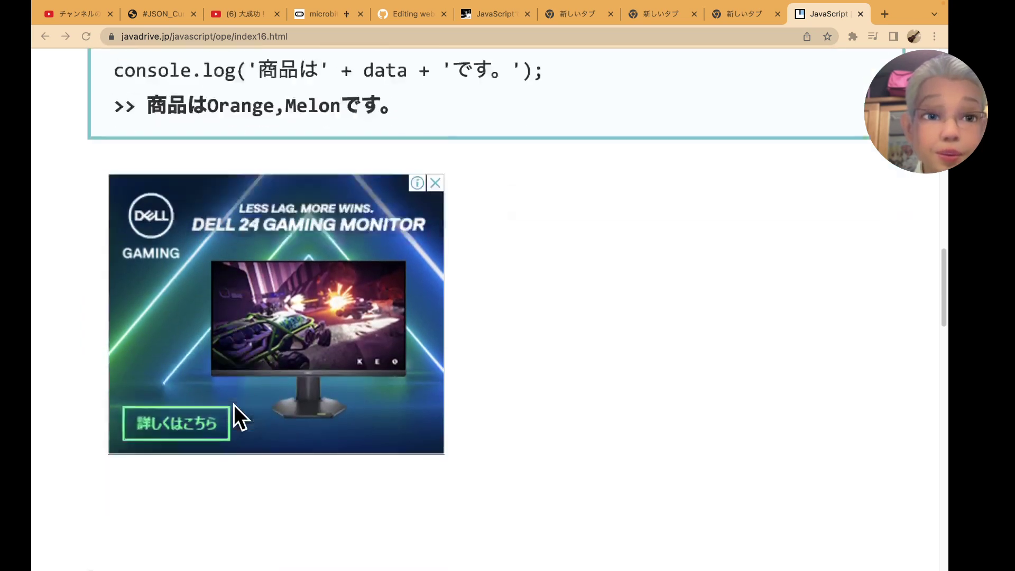
scroll(233, 405, down, 4)
scroll(234, 405, down, 2)
scroll(234, 404, down, 2)
scroll(234, 405, down, 2)
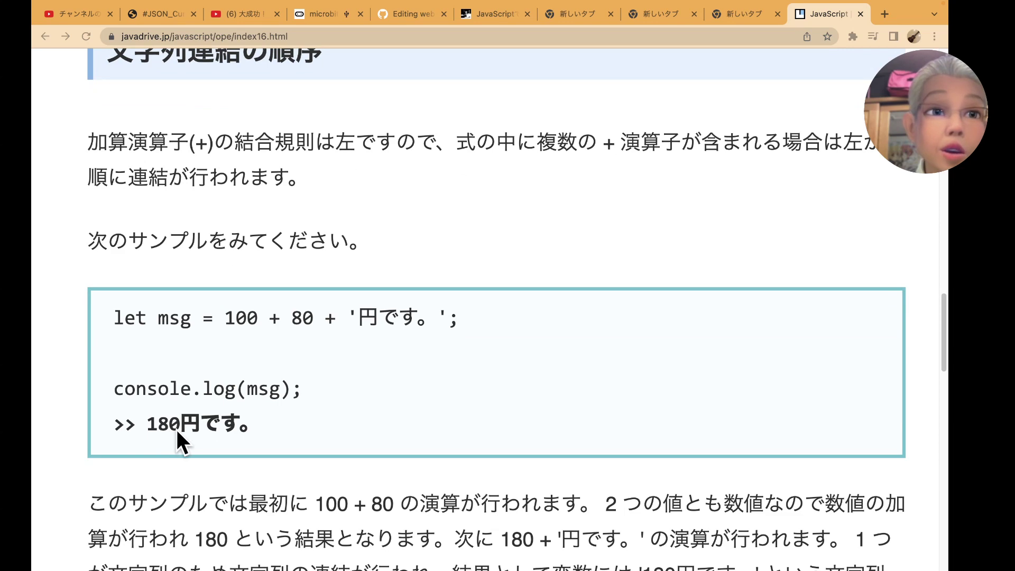
scroll(249, 434, down, 2)
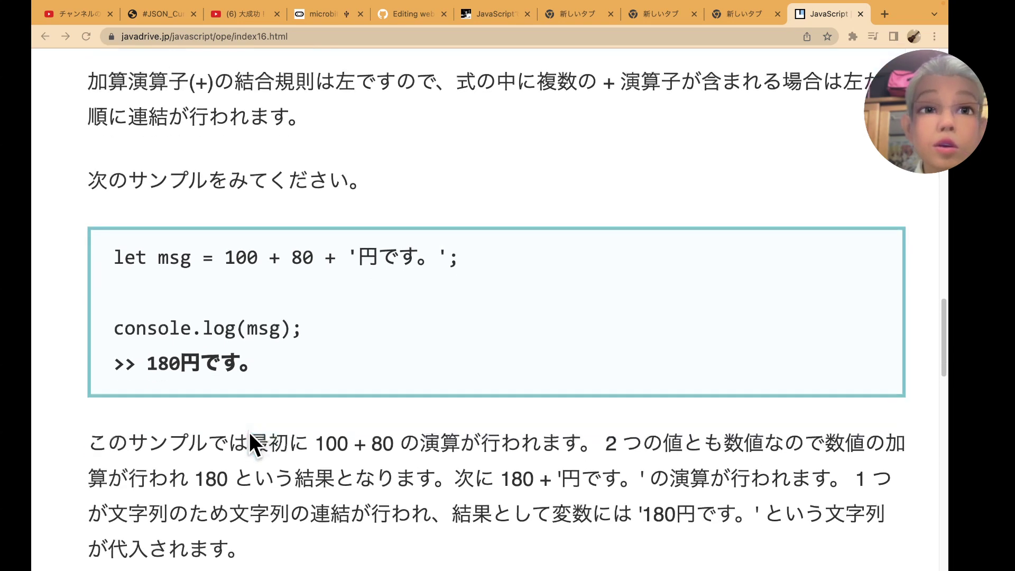
scroll(249, 434, down, 3)
scroll(249, 433, down, 3)
scroll(249, 433, down, 2)
scroll(249, 433, down, 1)
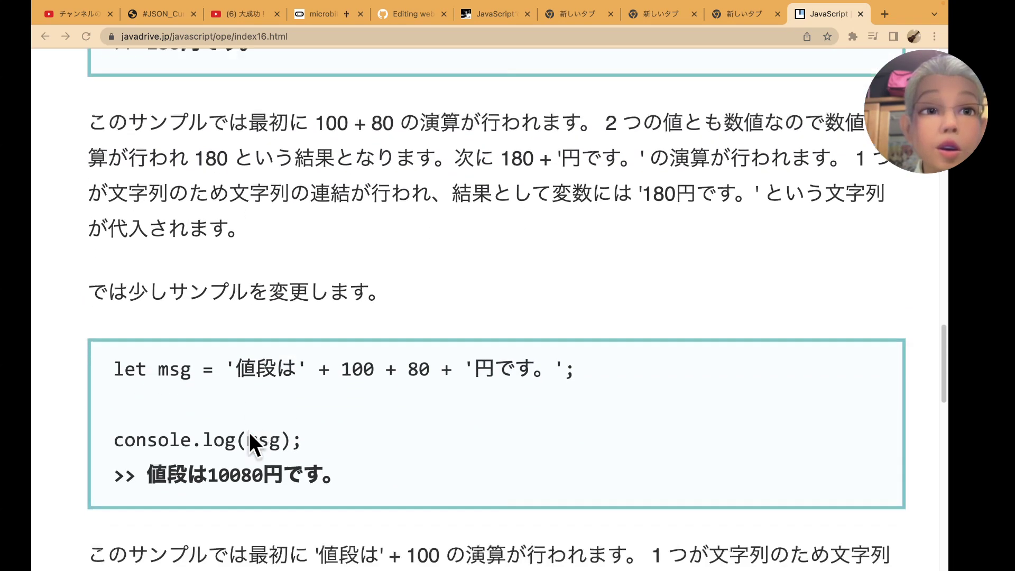
scroll(301, 372, down, 1)
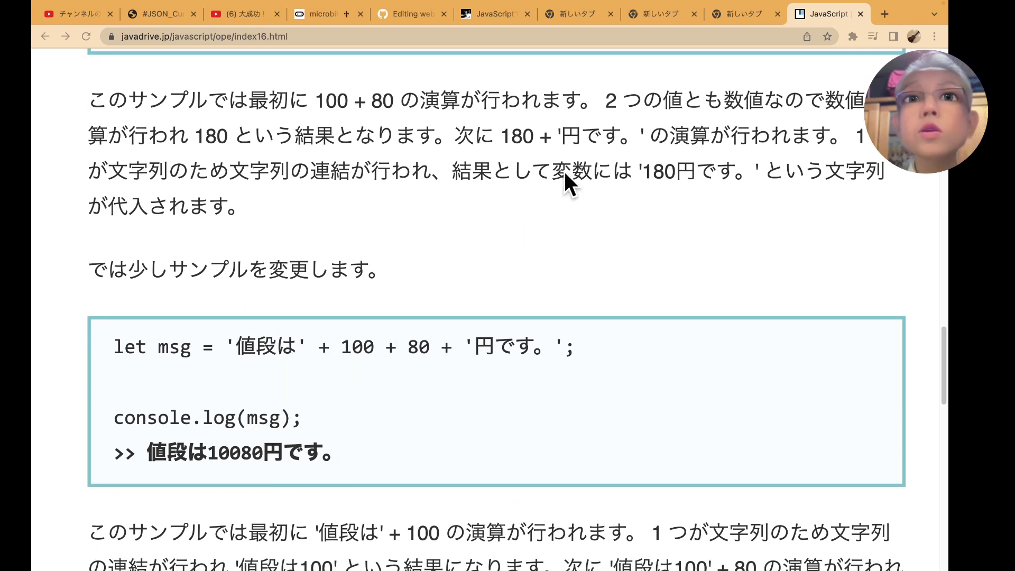
Return to the editor and change the # prefix of the page title on line 5
click(411, 18)
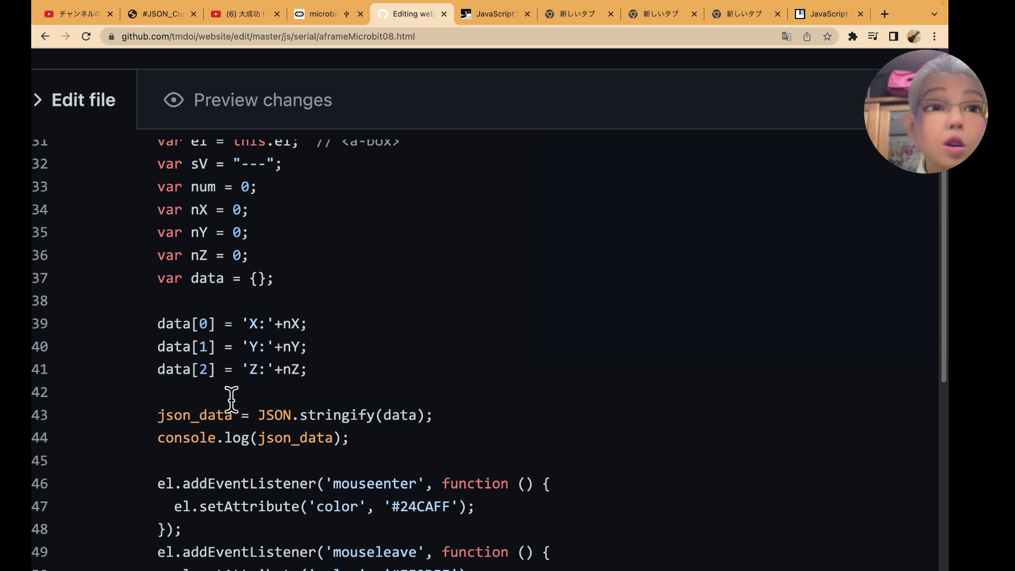
scroll(225, 405, up, 1)
scroll(224, 406, up, 5)
scroll(224, 406, up, 2)
scroll(224, 406, up, 5)
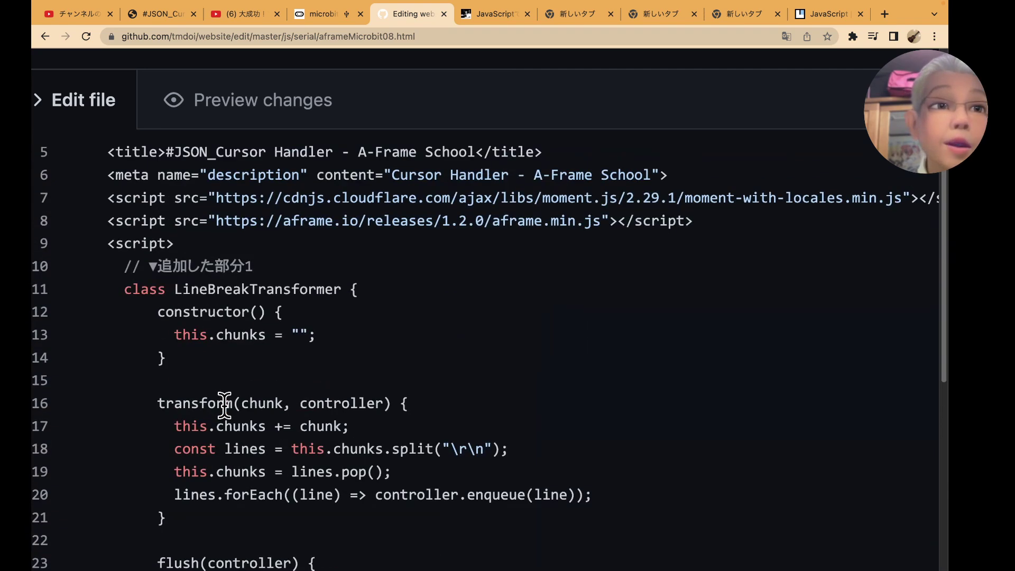
scroll(224, 405, up, 2)
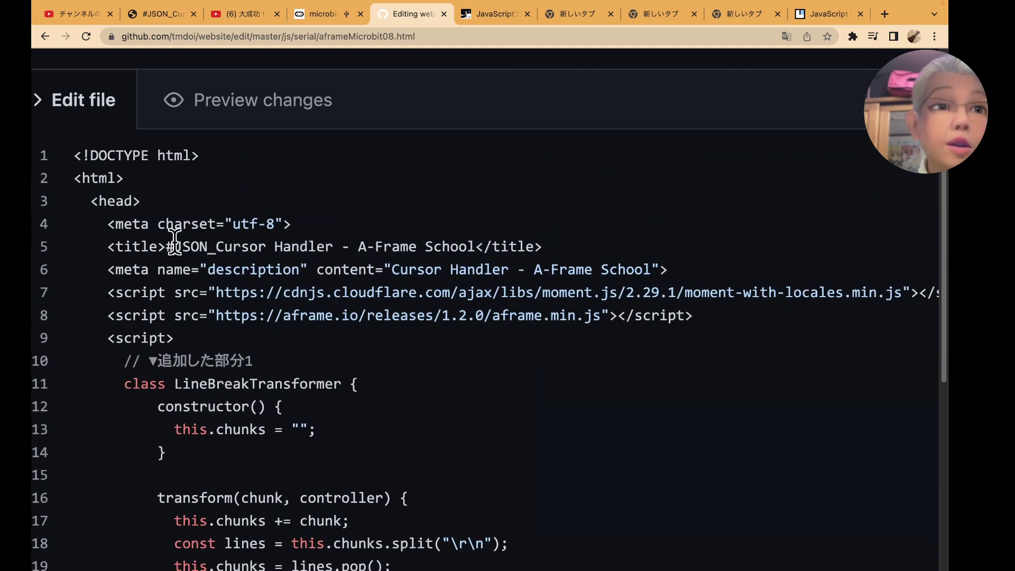
key(BackSpace)
text(+)
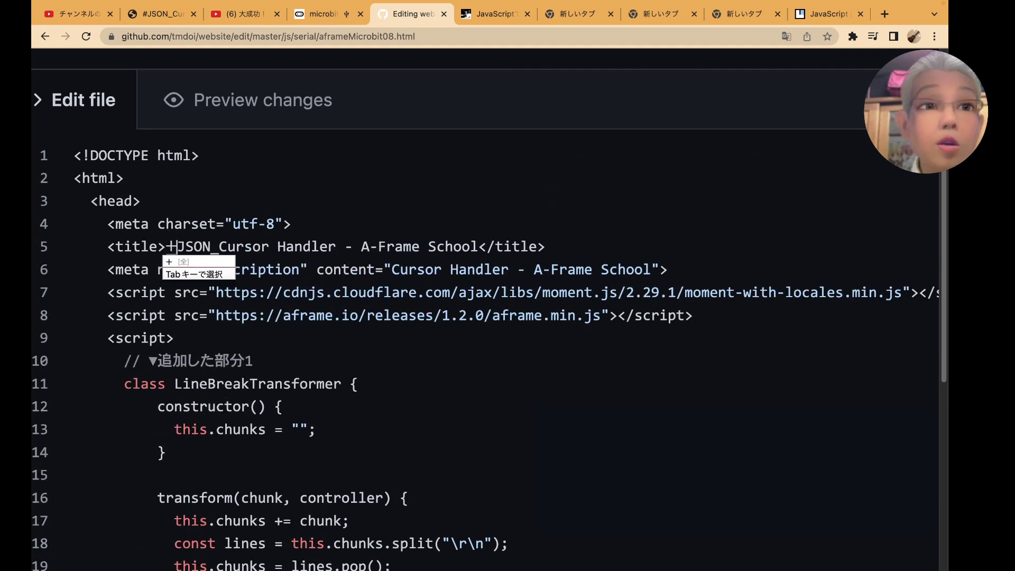
text(+)
key(BackSpace)
key(BackSpace)
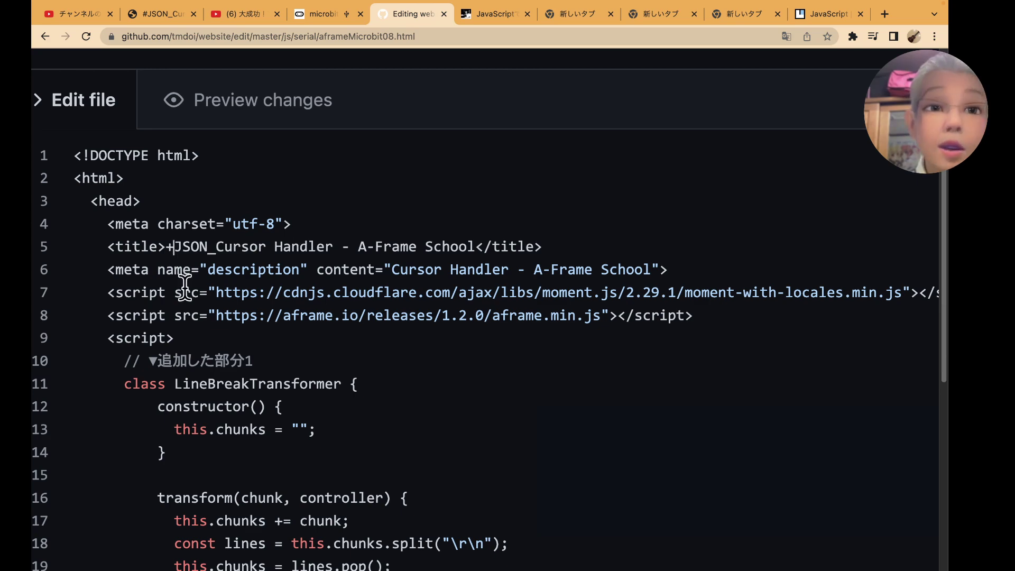
Commit the aframeMicrobit08.html update as d3f07bc and bring up the live A-Frame page
scroll(211, 335, down, 5)
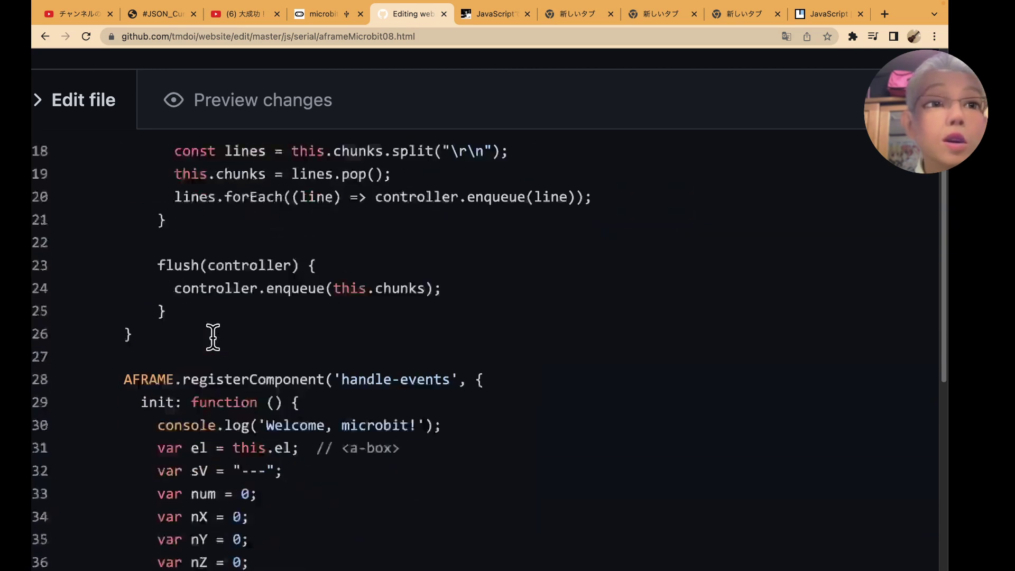
scroll(213, 338, down, 15)
scroll(211, 335, down, 15)
scroll(208, 284, down, 3)
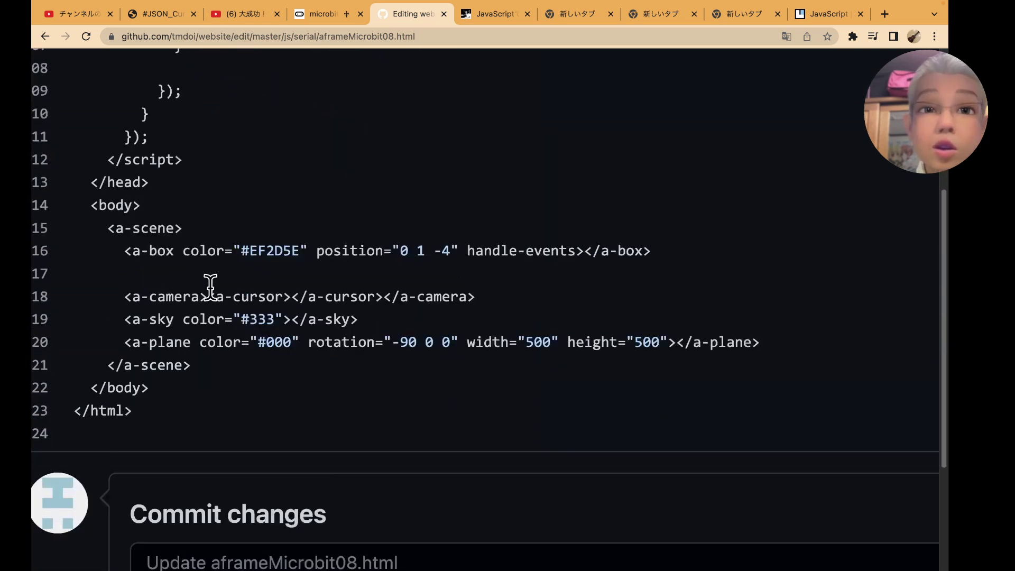
scroll(211, 287, down, 8)
scroll(210, 287, down, 2)
click(199, 341)
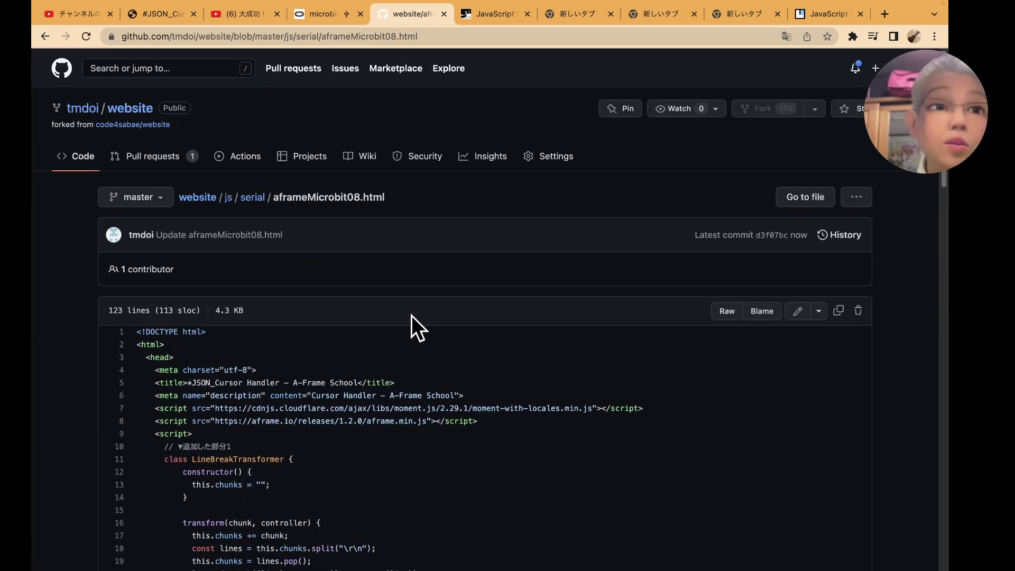
scroll(411, 315, down, 4)
scroll(411, 315, up, 1)
scroll(412, 315, up, 4)
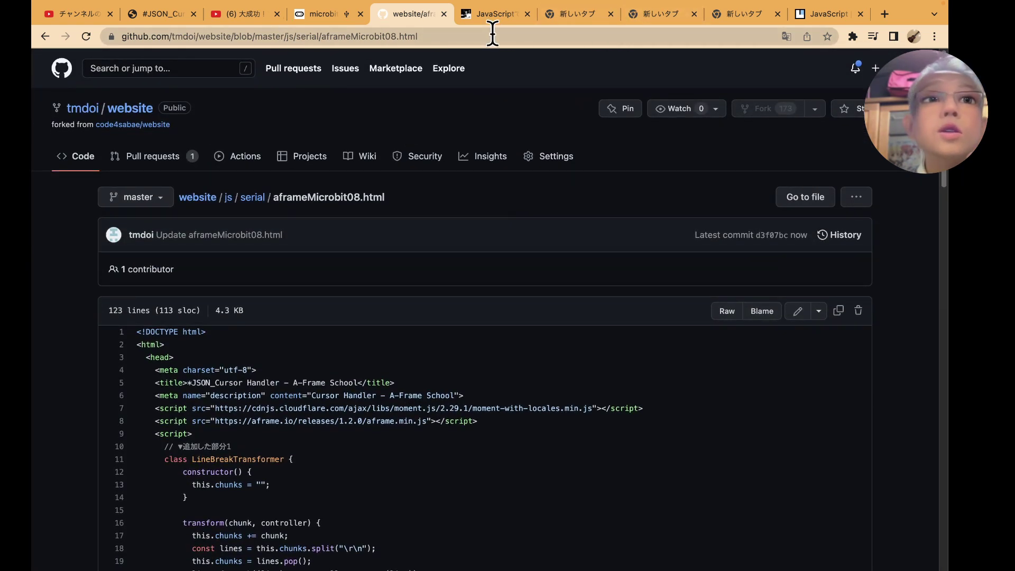
click(170, 18)
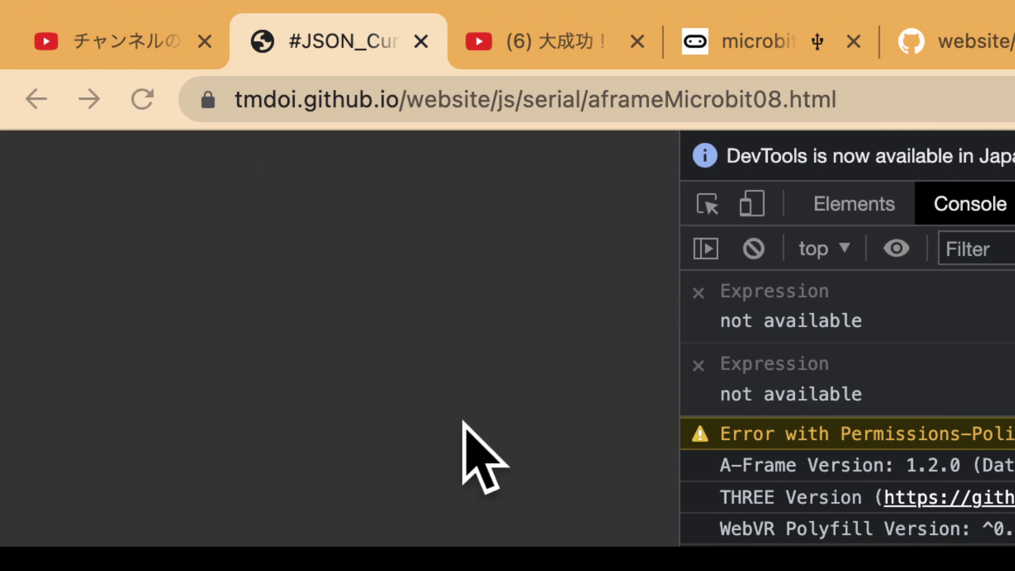
Reload the published page twice until the console logs {"0":"X:0","1":"Y:0","2":"Z:0"}
click(141, 100)
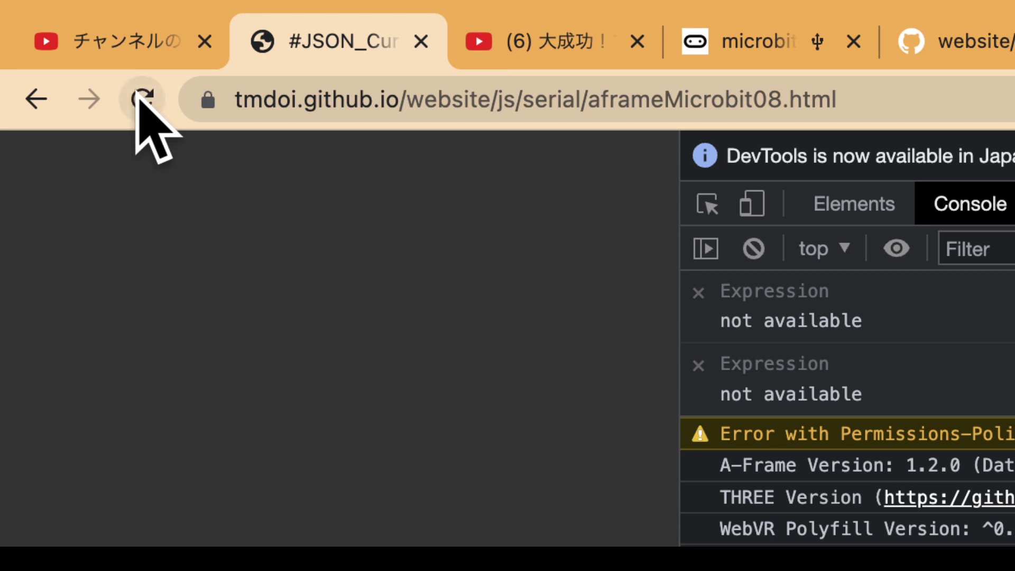
click(141, 95)
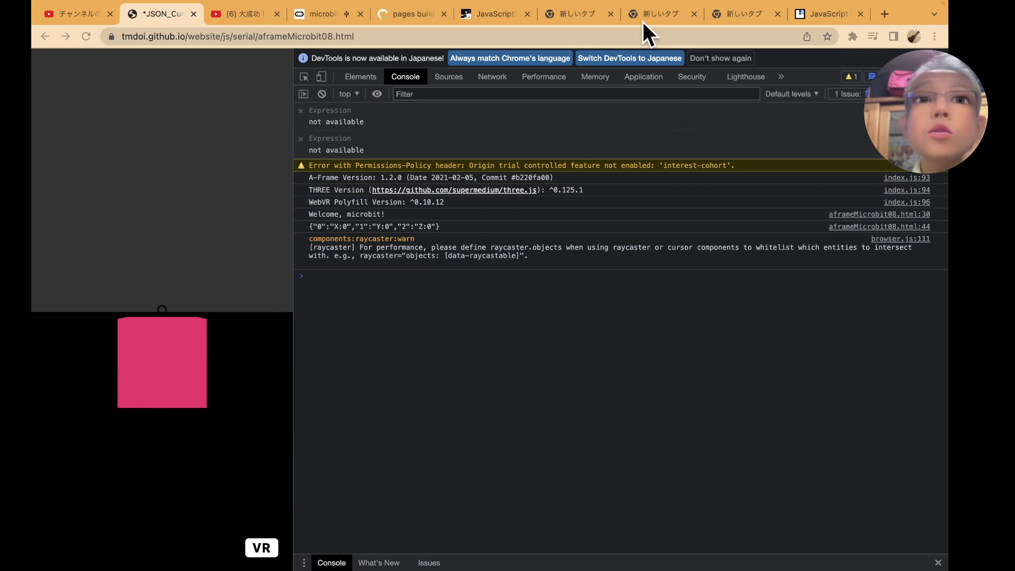
click(504, 16)
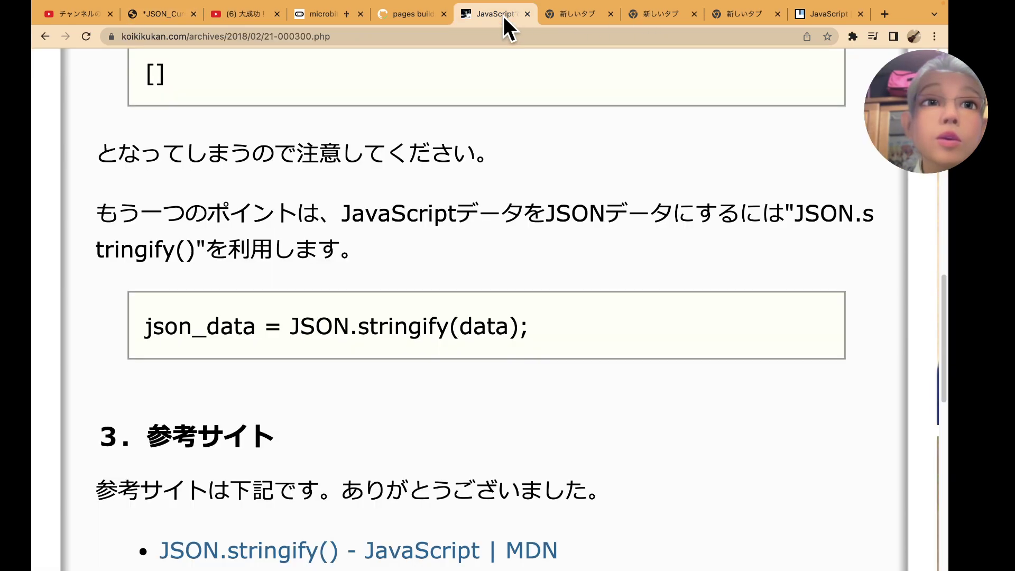
scroll(449, 245, down, 3)
scroll(449, 245, up, 3)
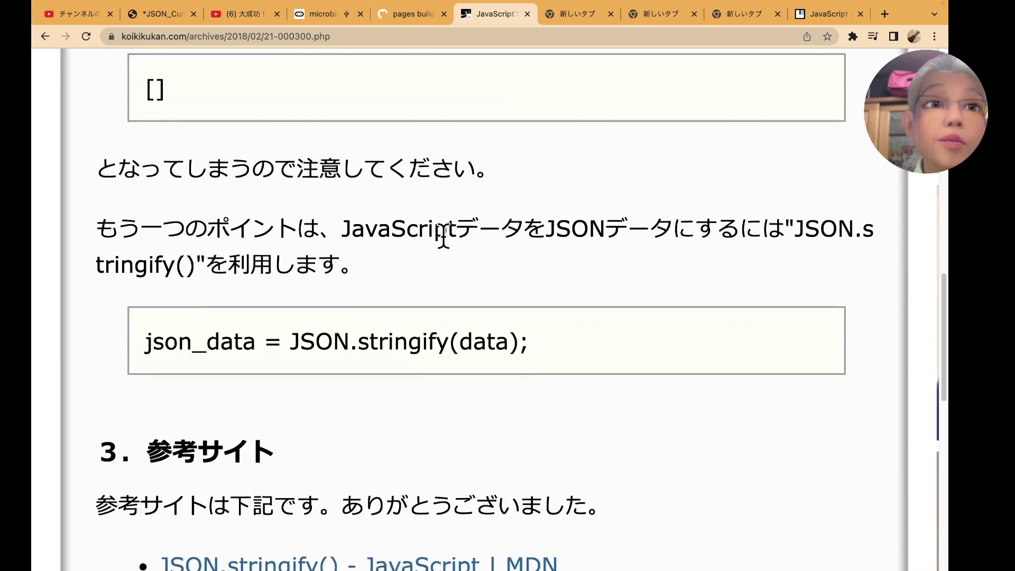
scroll(447, 249, up, 3)
scroll(444, 238, up, 3)
scroll(444, 238, up, 3)
scroll(444, 238, up, 4)
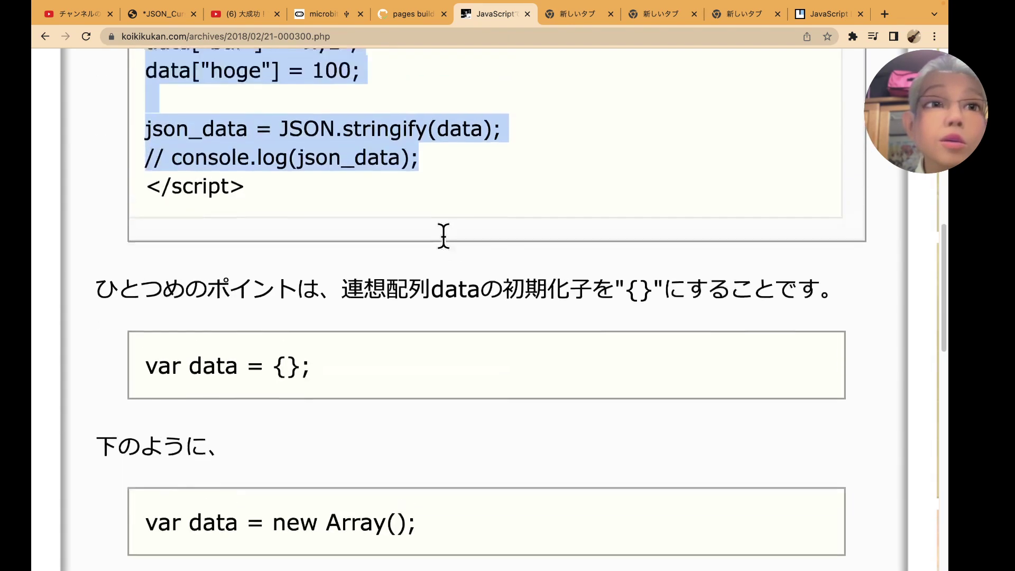
scroll(444, 238, up, 2)
scroll(444, 239, up, 1)
scroll(444, 239, up, 2)
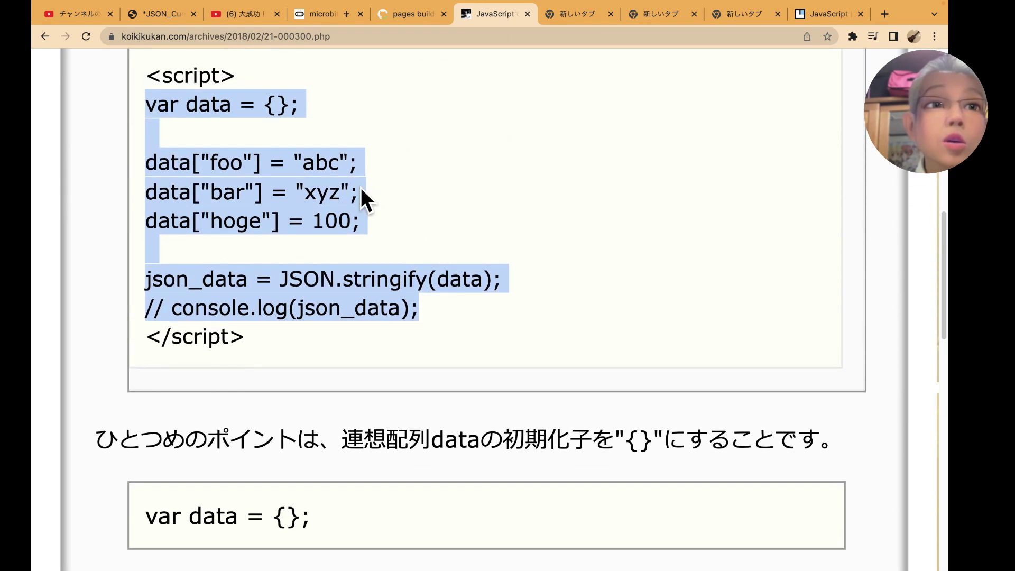
scroll(280, 193, up, 3)
scroll(284, 199, up, 4)
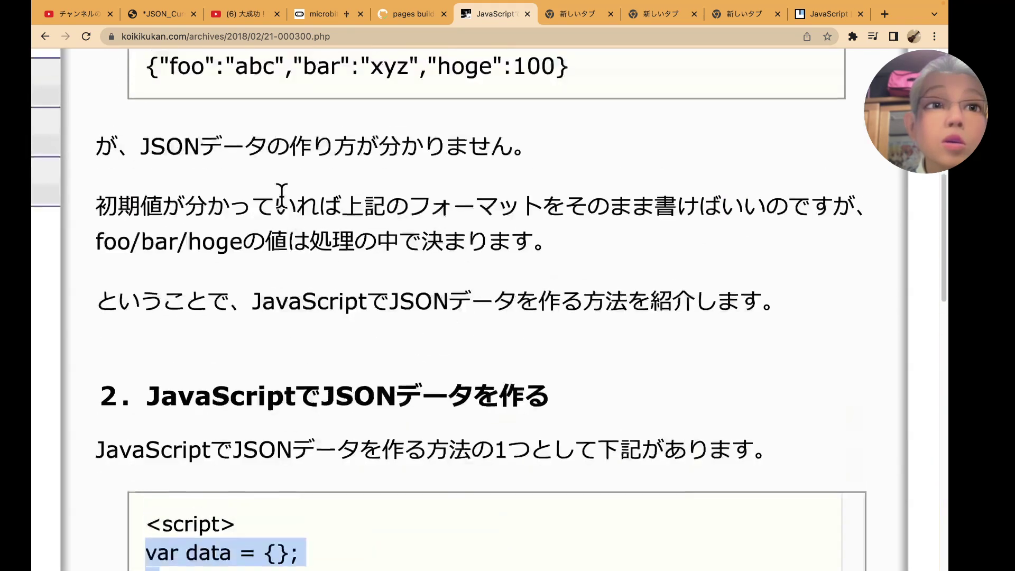
scroll(284, 199, up, 3)
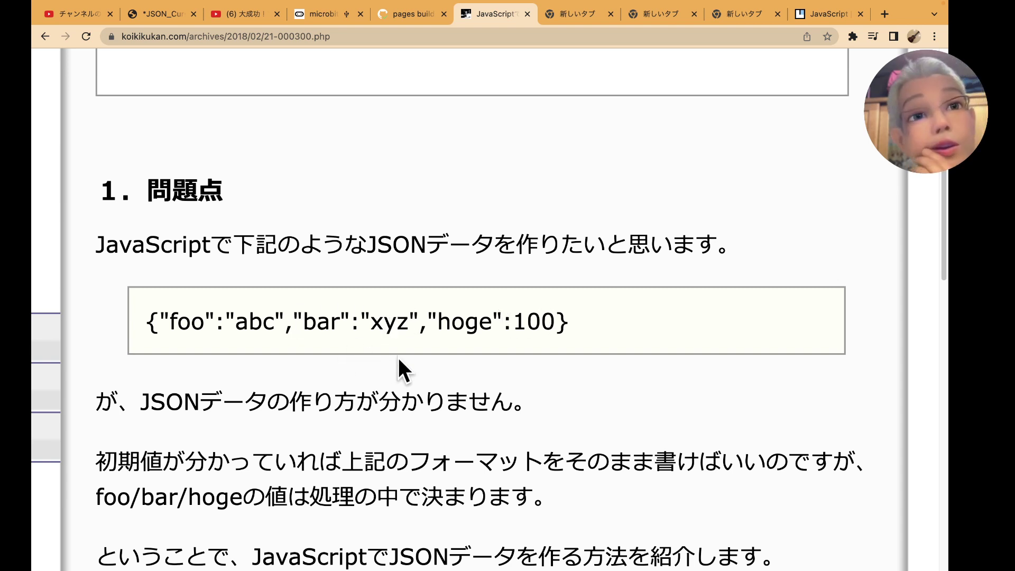
scroll(398, 357, down, 1)
scroll(399, 357, down, 1)
scroll(399, 361, down, 1)
scroll(399, 361, down, 1)
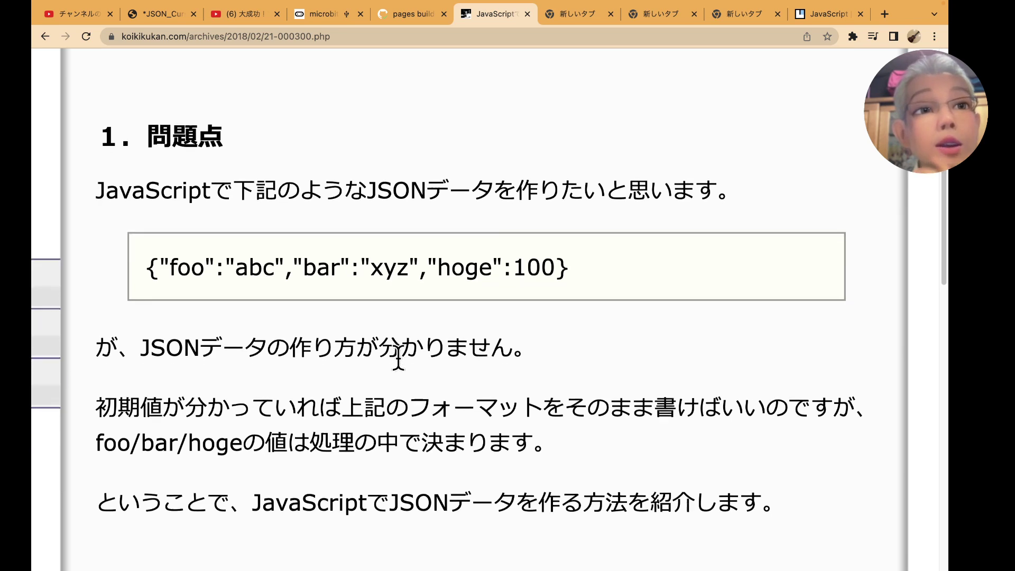
scroll(399, 361, down, 1)
scroll(398, 354, down, 1)
scroll(398, 355, down, 2)
scroll(398, 354, down, 1)
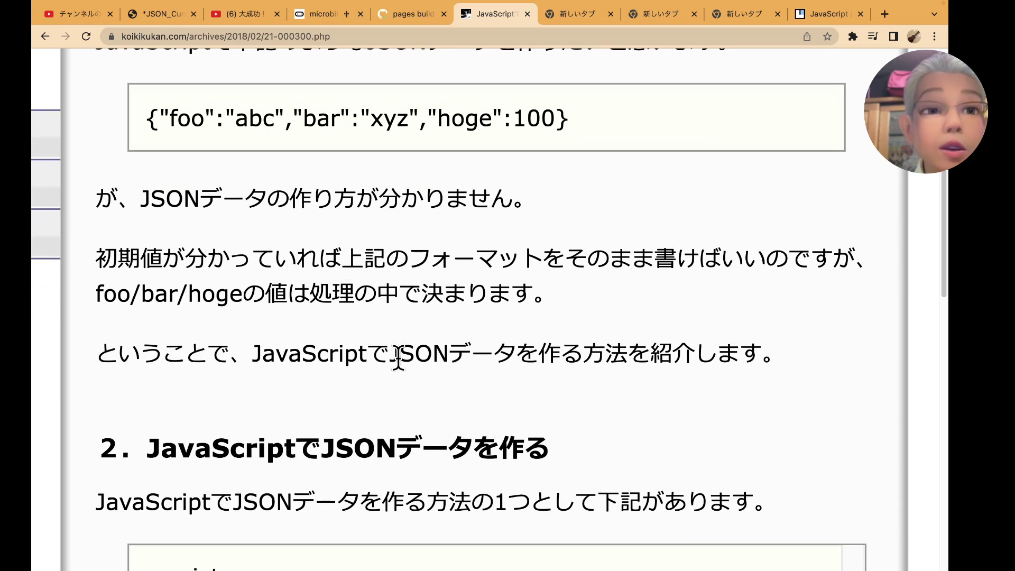
scroll(398, 357, down, 1)
scroll(398, 358, down, 1)
scroll(398, 357, down, 2)
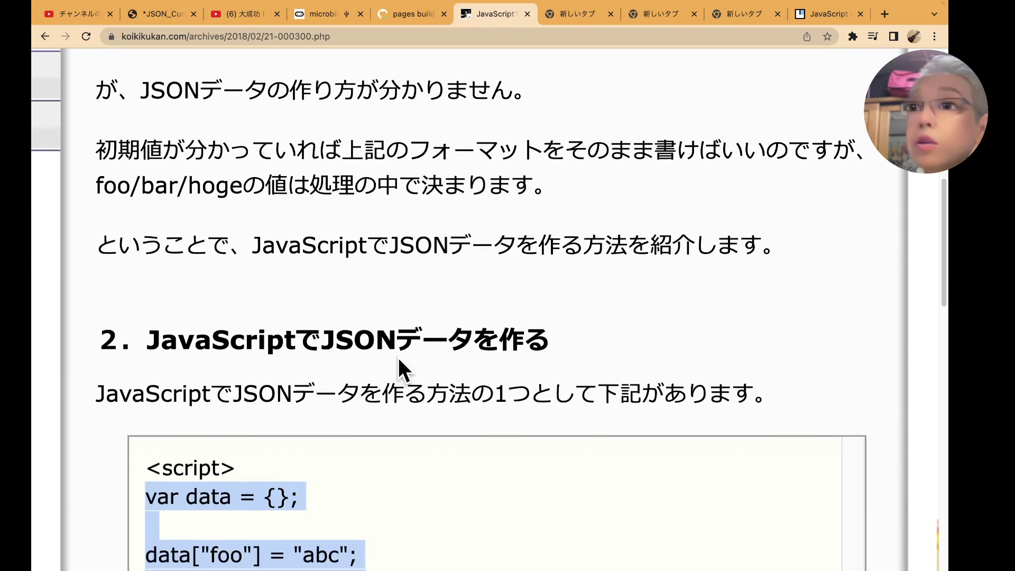
scroll(398, 358, down, 1)
scroll(398, 360, down, 1)
scroll(398, 360, down, 2)
scroll(398, 357, down, 1)
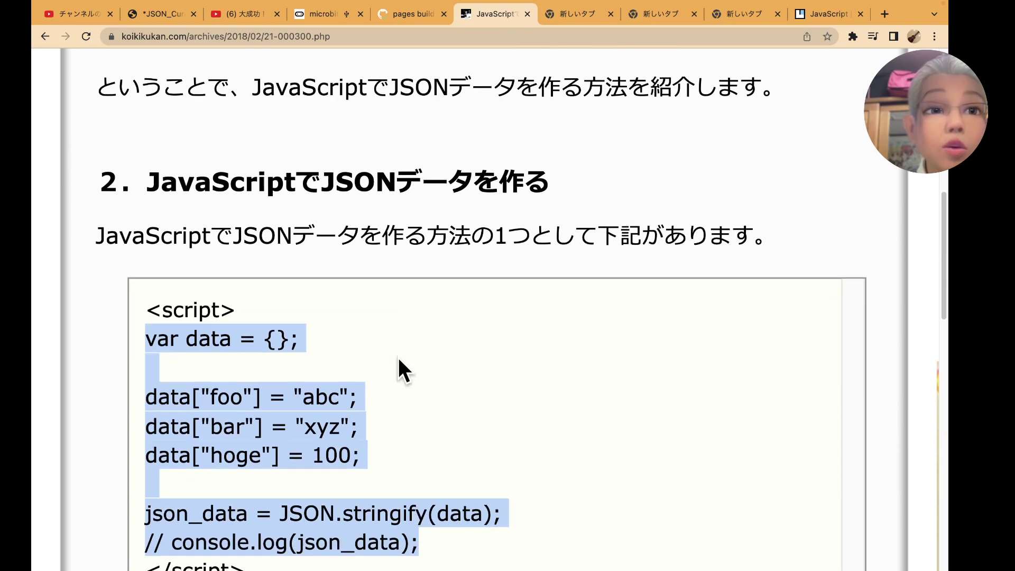
scroll(398, 357, up, 1)
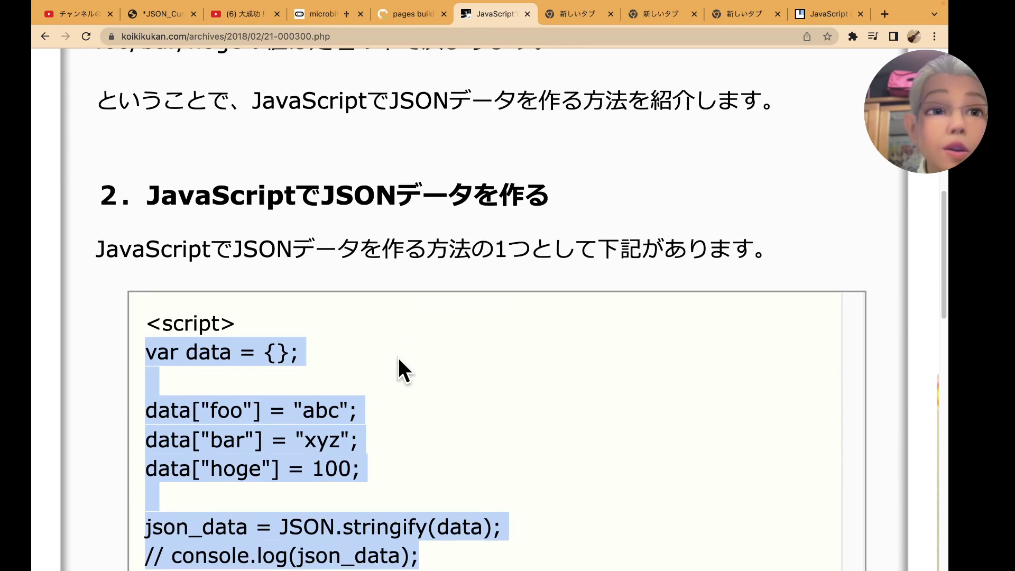
scroll(398, 358, down, 1)
scroll(398, 357, down, 1)
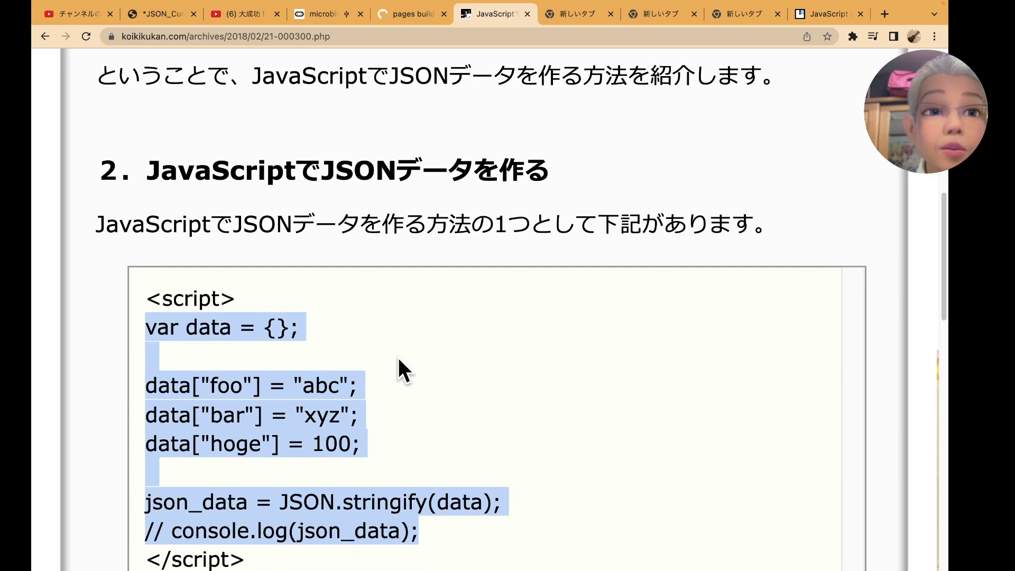
scroll(398, 357, down, 2)
scroll(398, 358, down, 2)
scroll(399, 357, down, 3)
scroll(399, 358, down, 2)
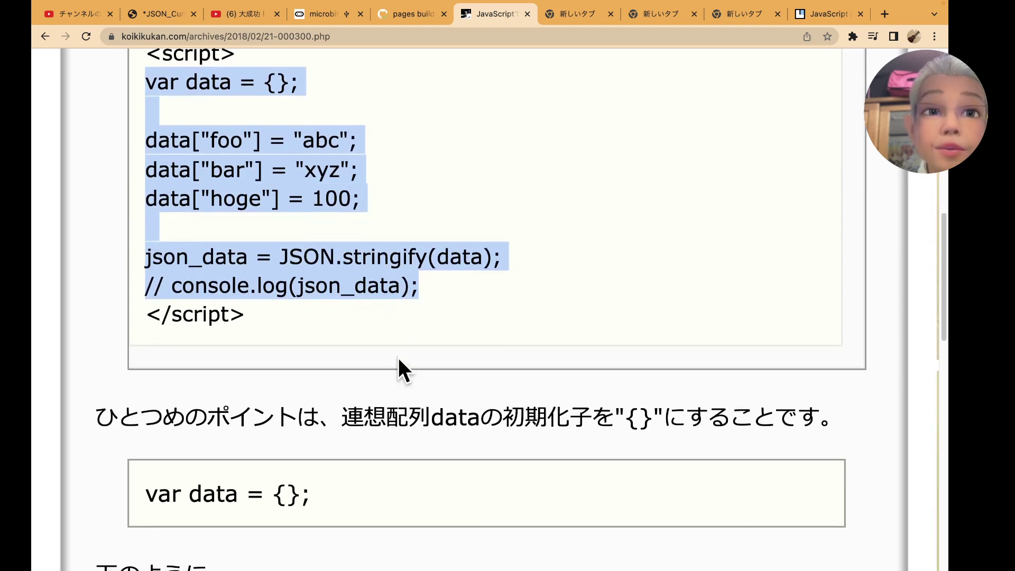
scroll(398, 358, down, 1)
scroll(398, 358, up, 5)
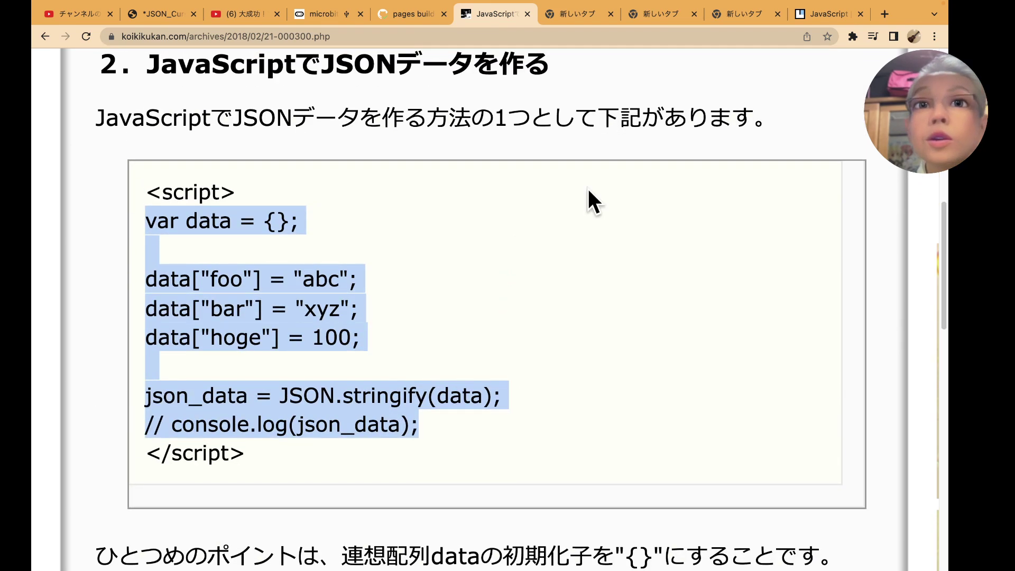
Search Google for 'json " 不要' from the empty new tab
click(567, 10)
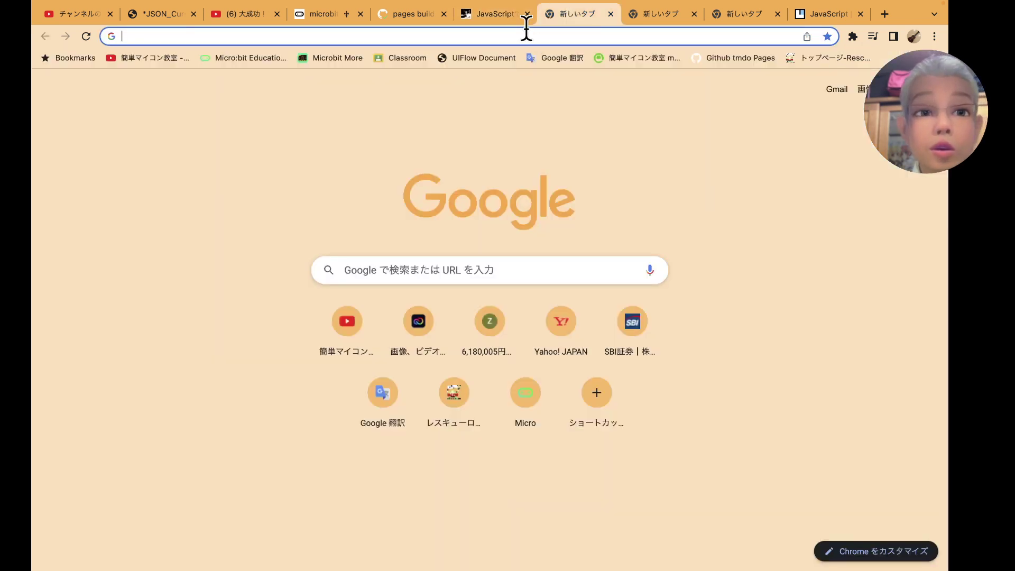
text(jso)
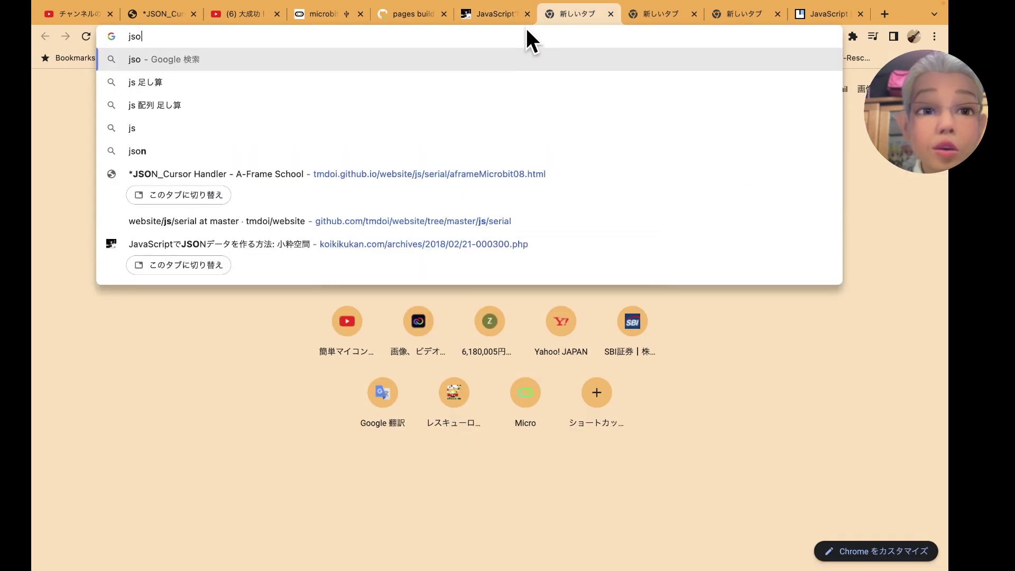
text(n ")
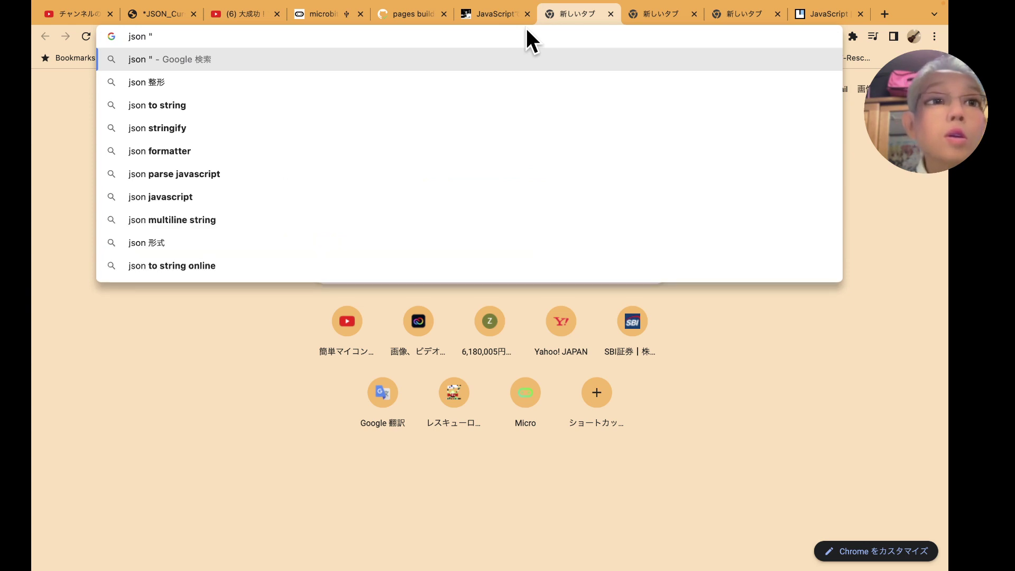
text(fuyou)
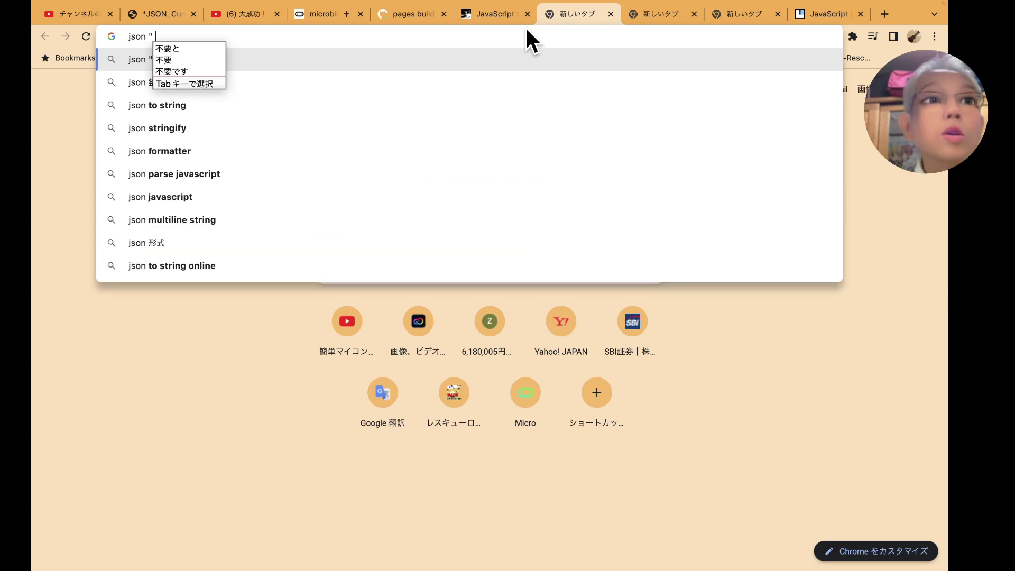
key(Return)
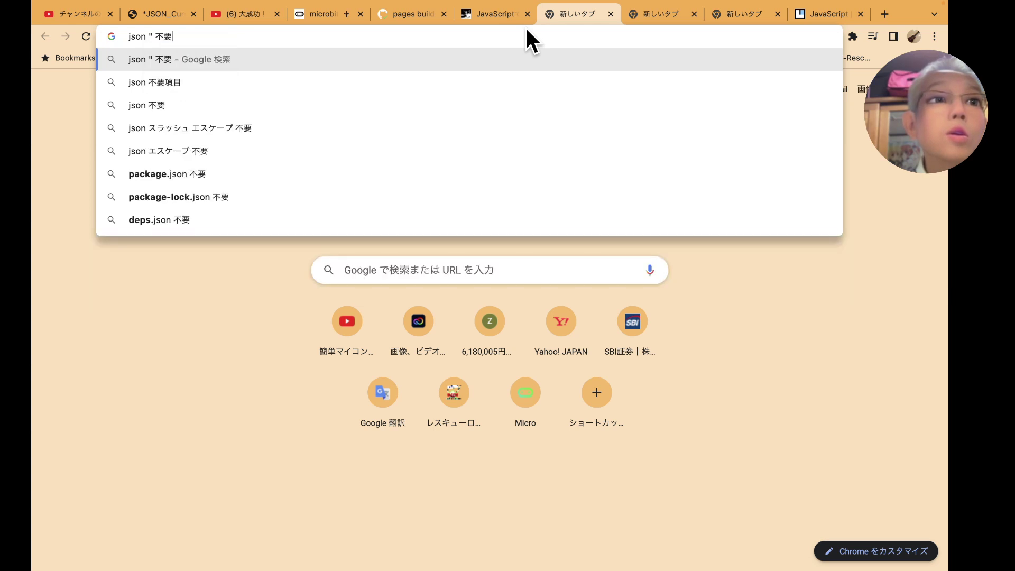
key(Return)
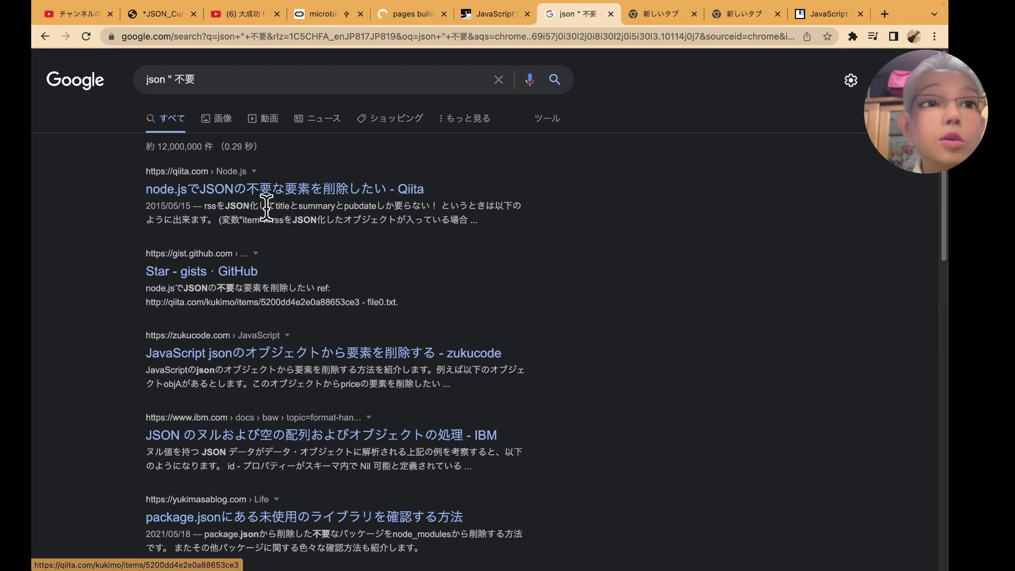
Skim the Qiita article on deleting unneeded JSON elements, then go back to the results
click(293, 197)
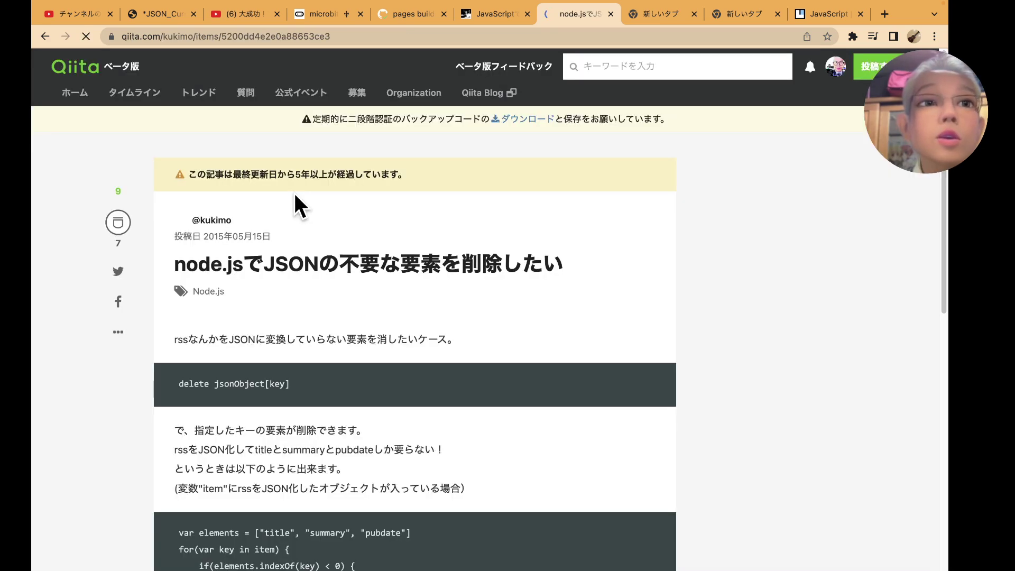
scroll(318, 279, down, 2)
scroll(319, 280, down, 5)
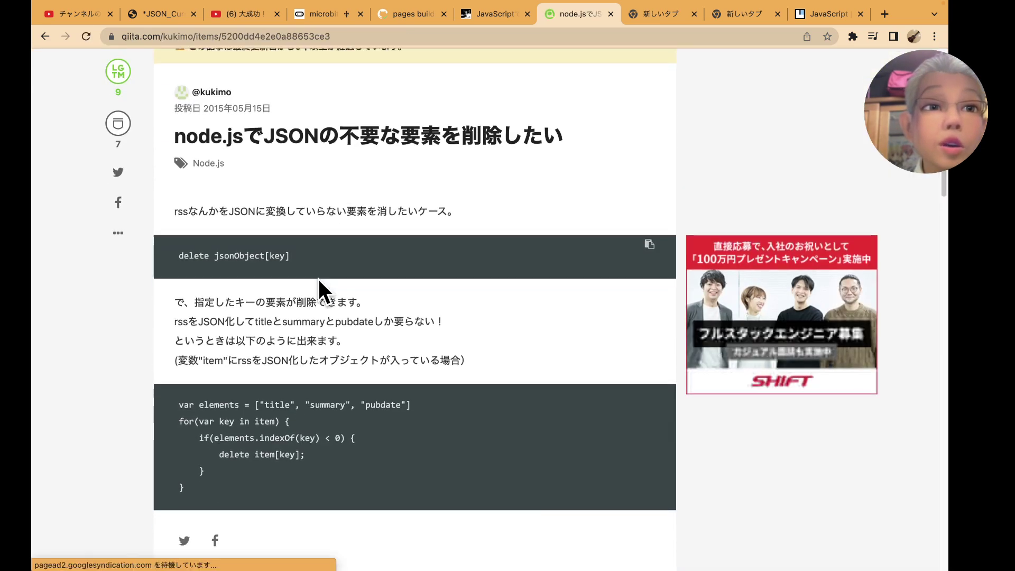
scroll(319, 280, down, 4)
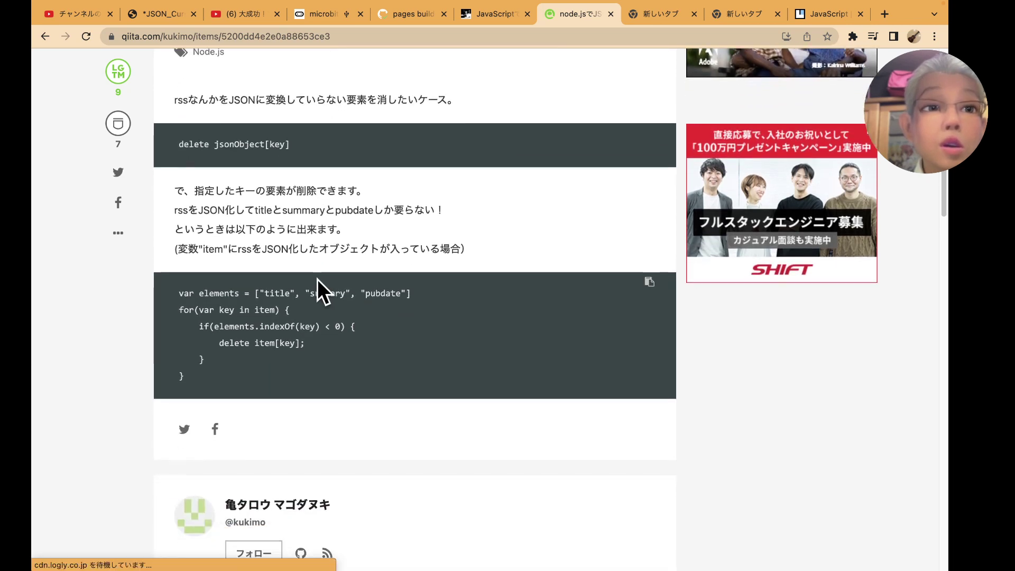
scroll(318, 279, down, 4)
scroll(317, 279, down, 3)
scroll(317, 280, up, 10)
scroll(317, 279, up, 2)
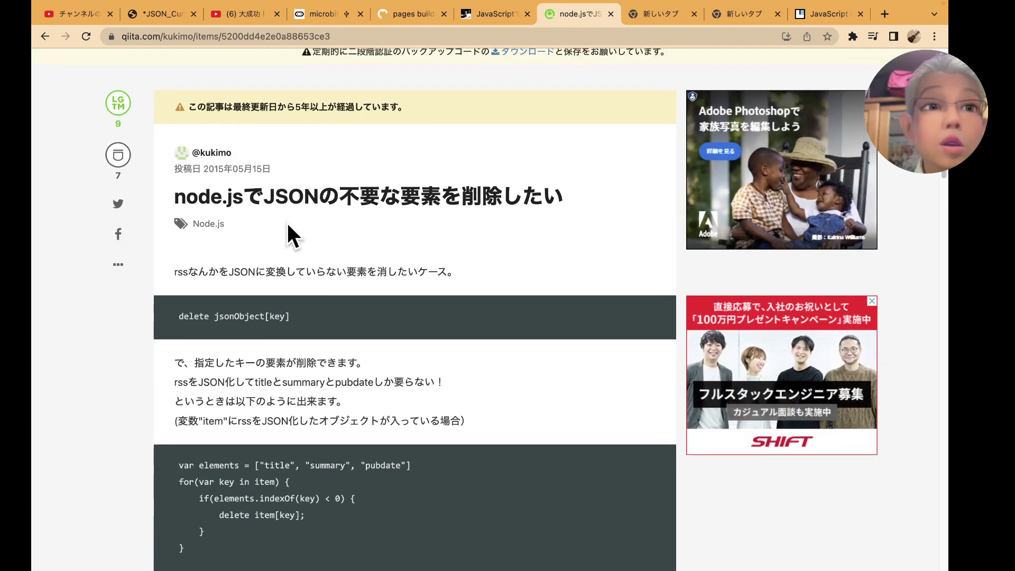
click(45, 32)
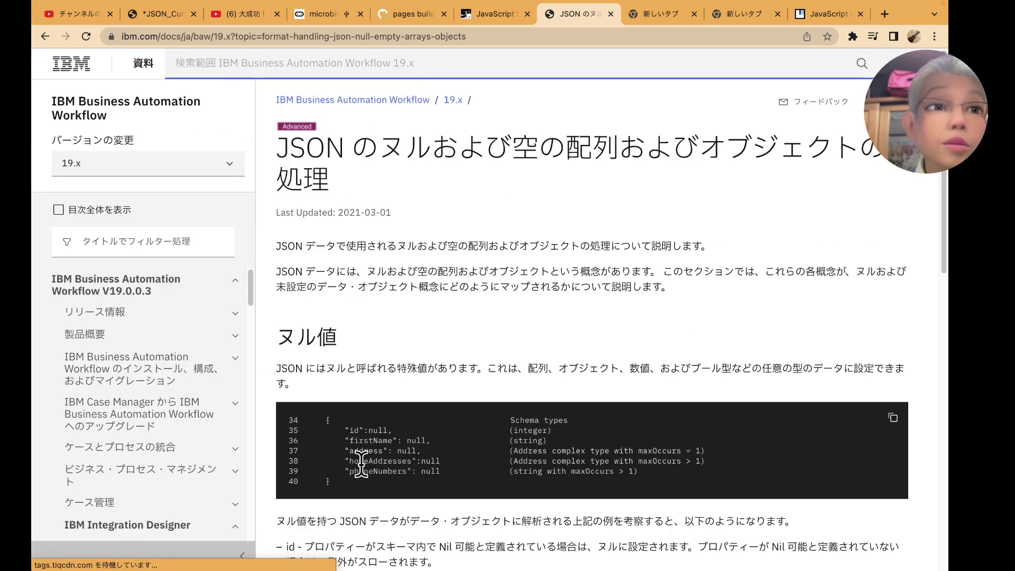
Open IBM's 'JavaScript Object Notation (JSON) 形式' page and read its Customer object example
scroll(394, 438, down, 2)
scroll(426, 420, down, 1)
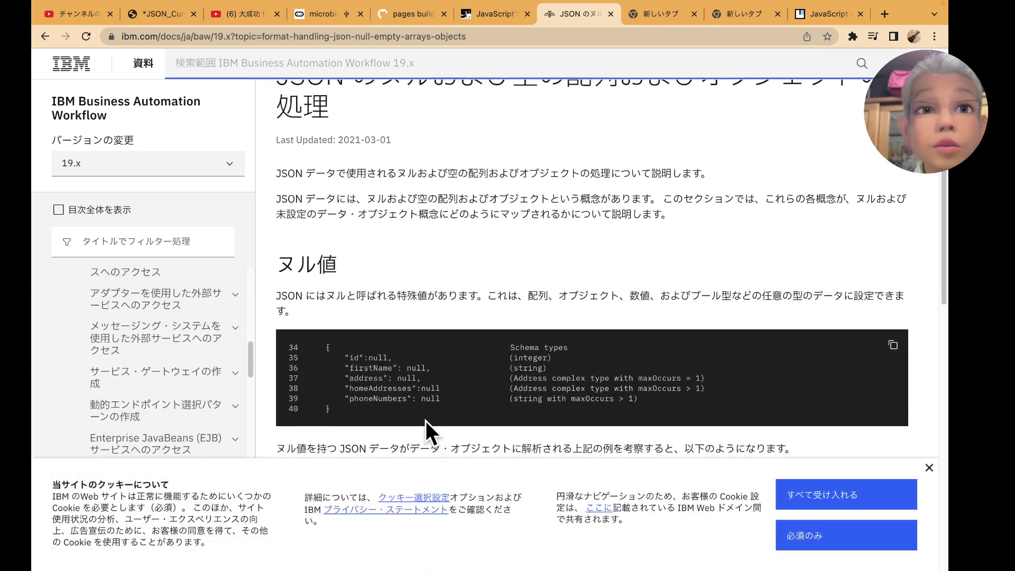
scroll(426, 421, down, 3)
scroll(426, 421, down, 2)
scroll(427, 420, down, 2)
scroll(426, 420, down, 1)
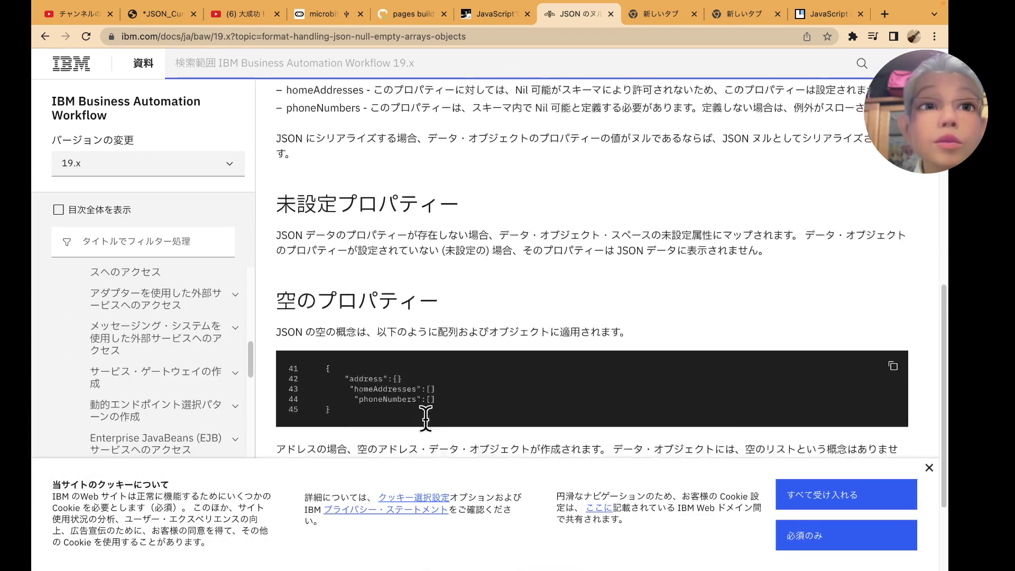
scroll(426, 421, down, 1)
scroll(426, 420, down, 2)
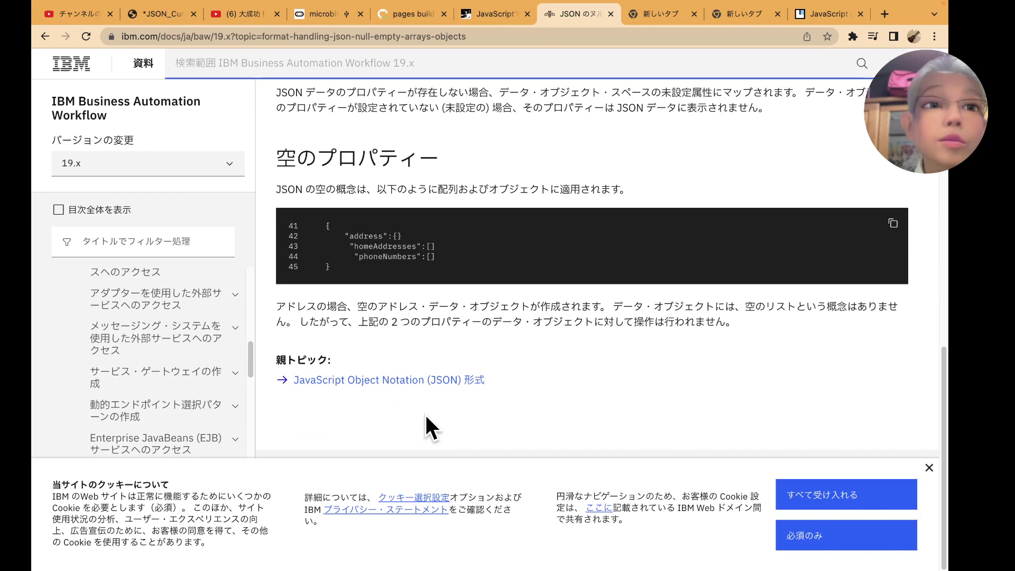
click(419, 379)
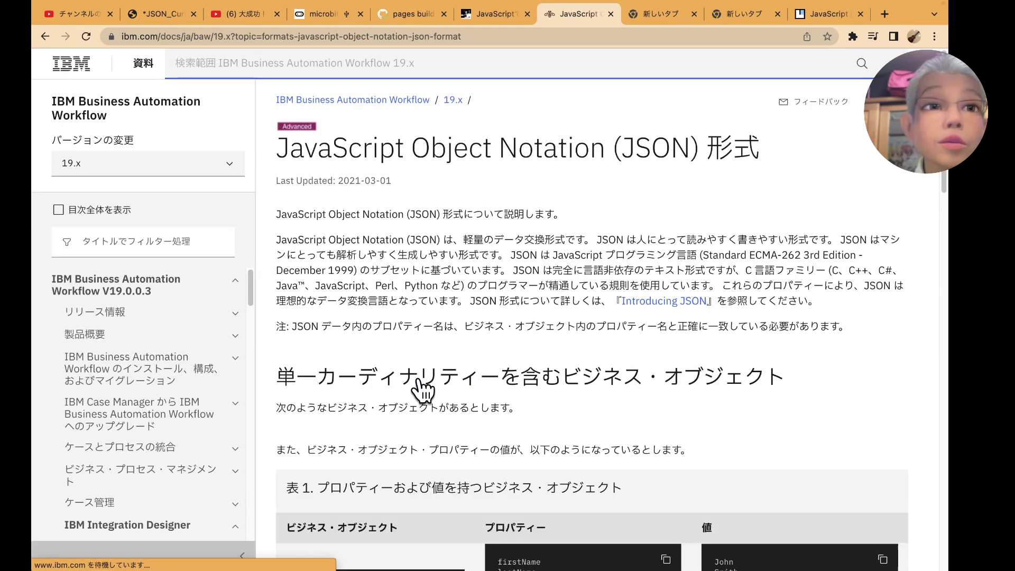
scroll(423, 391, down, 5)
scroll(423, 391, down, 4)
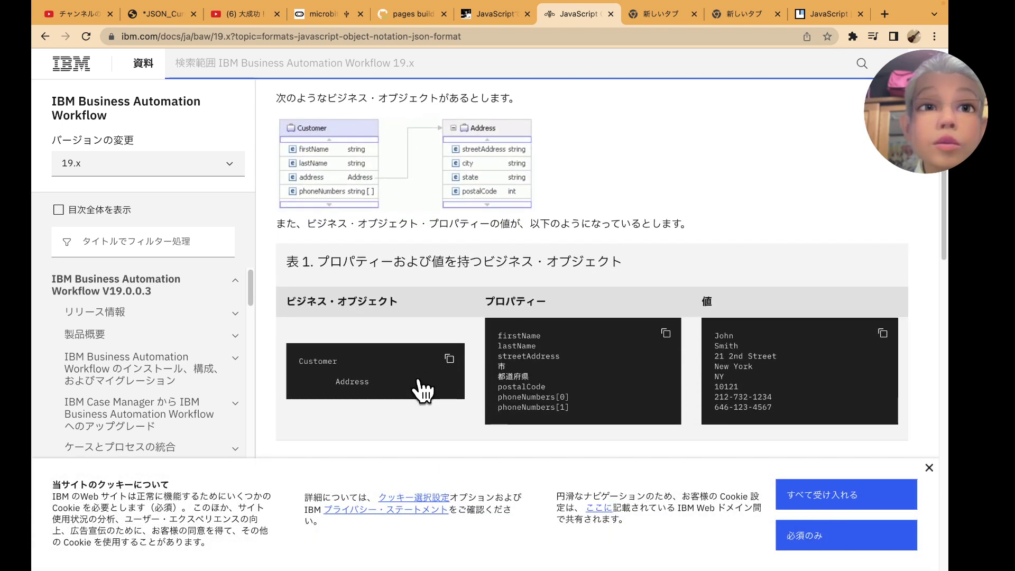
scroll(423, 391, down, 2)
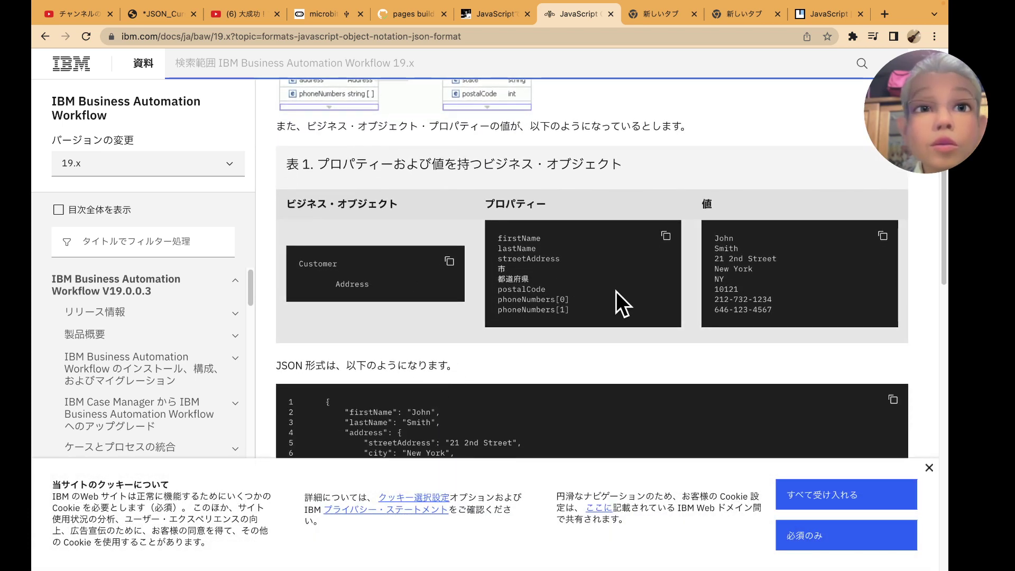
scroll(617, 291, down, 2)
scroll(616, 291, down, 1)
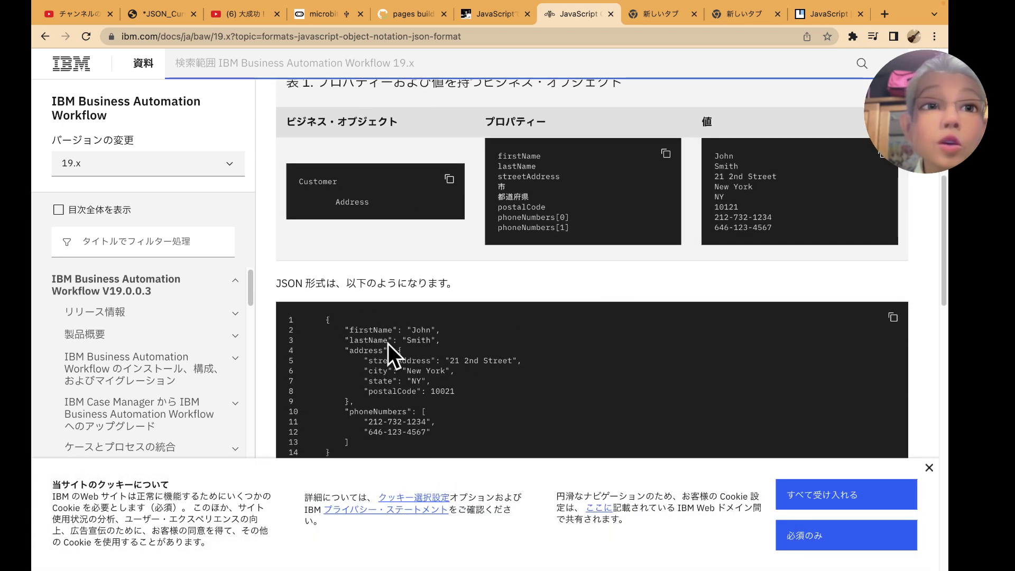
scroll(398, 400, down, 2)
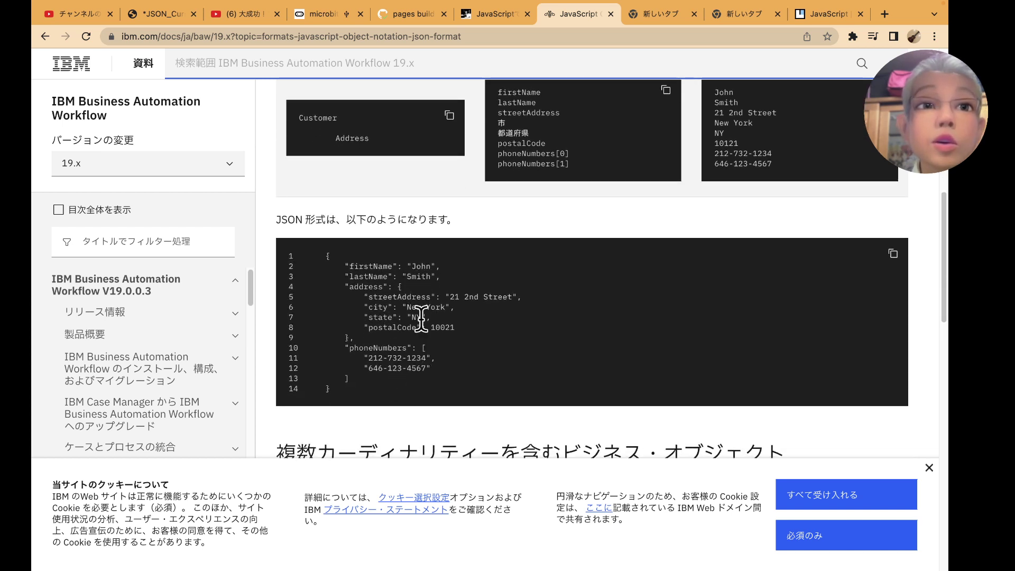
scroll(421, 319, up, 1)
scroll(421, 319, up, 4)
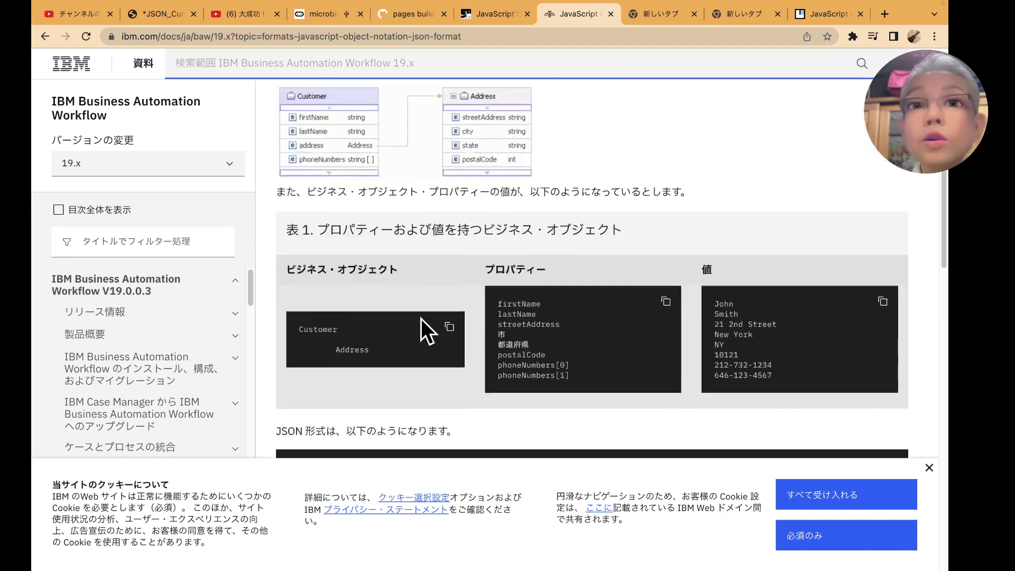
scroll(420, 317, up, 5)
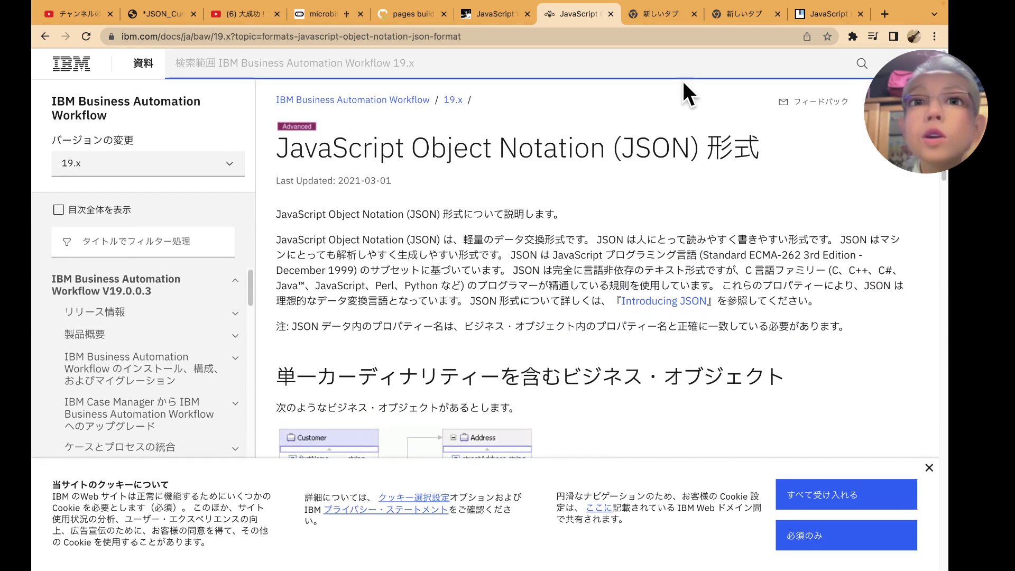
Go back to the koikikukan JSON article and follow its 'JSON.stringify() - JavaScript | MDN' reference link
click(503, 13)
scroll(449, 289, up, 3)
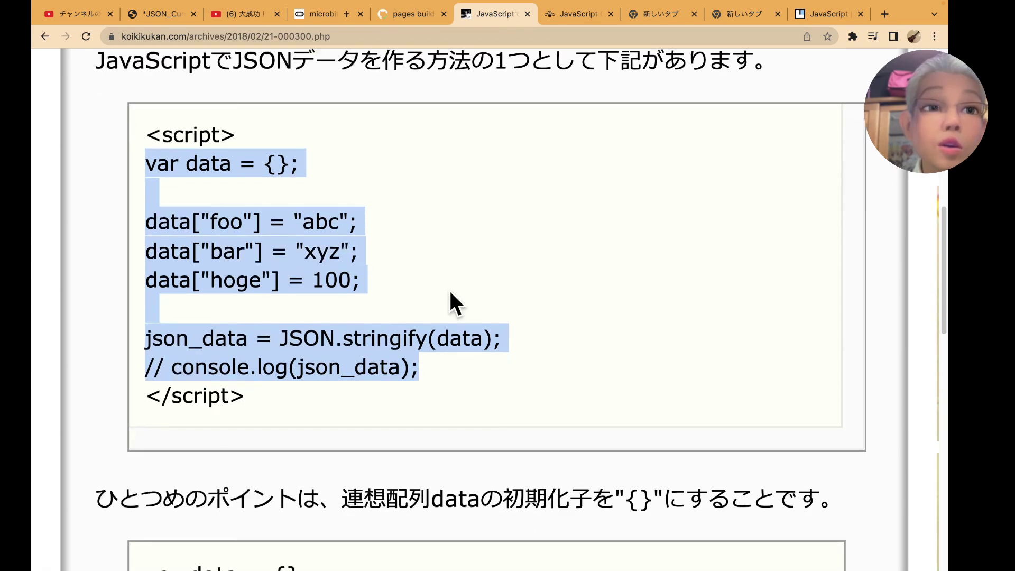
scroll(450, 294, down, 1)
scroll(451, 294, down, 1)
scroll(450, 294, down, 2)
scroll(451, 294, down, 1)
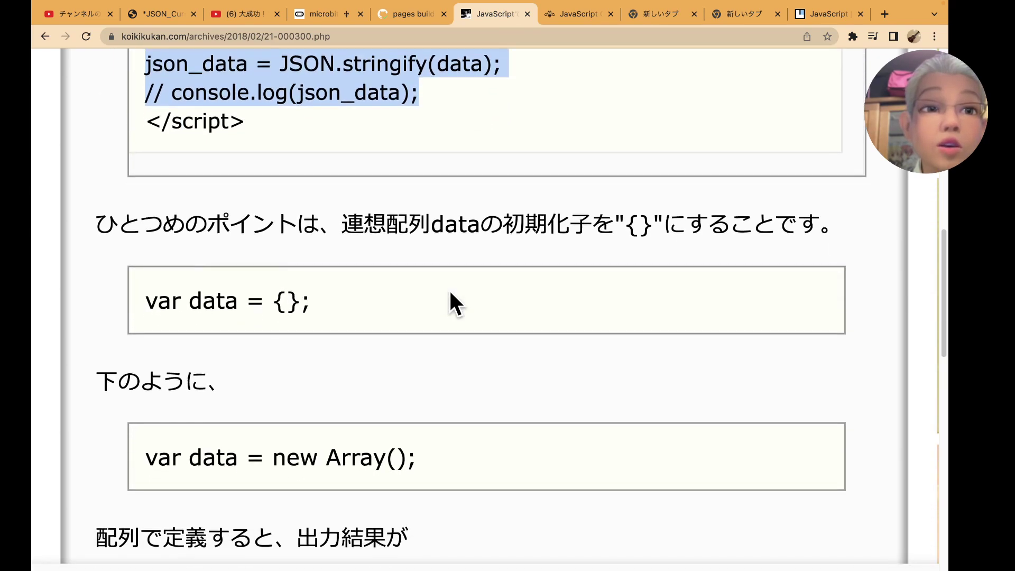
scroll(450, 292, up, 1)
scroll(450, 292, down, 5)
scroll(450, 291, down, 5)
scroll(450, 292, down, 4)
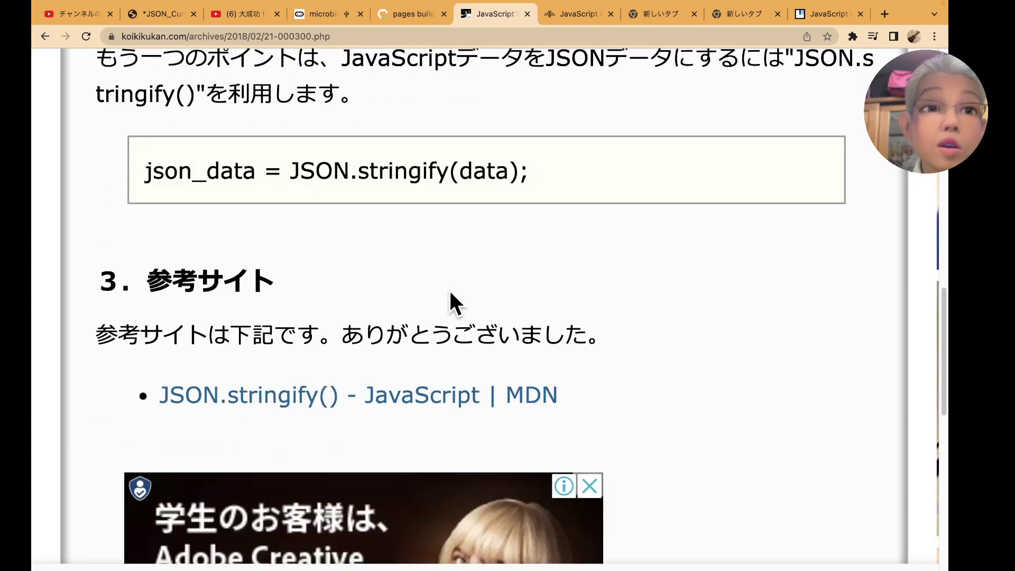
click(379, 365)
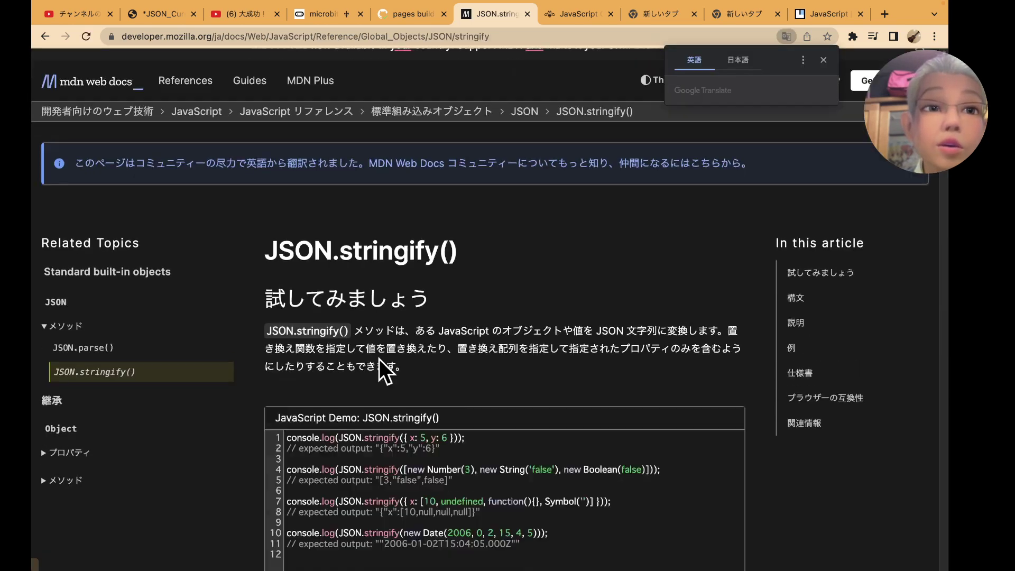
Read the demo turning { x: 5, y: 6 } into {"x":5,"y":6} and dismiss the translation popup
scroll(384, 370, down, 1)
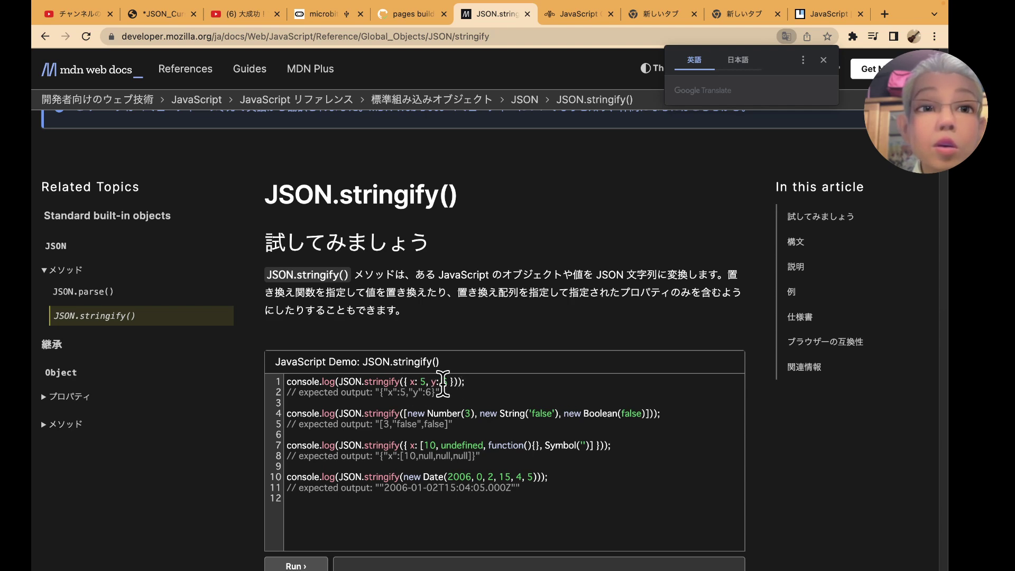
scroll(409, 392, up, 5)
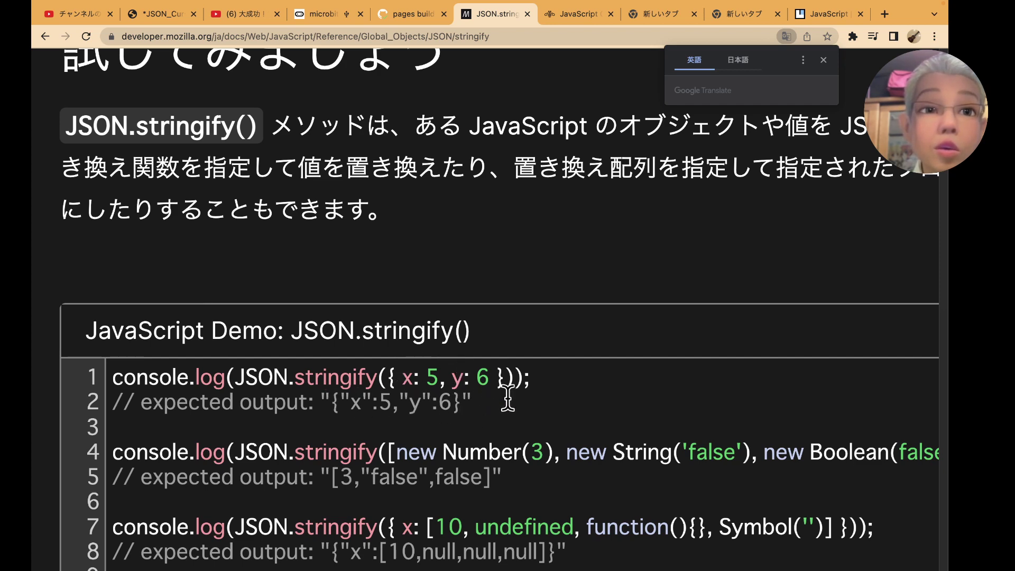
scroll(506, 397, down, 1)
scroll(506, 397, down, 1)
scroll(506, 396, down, 1)
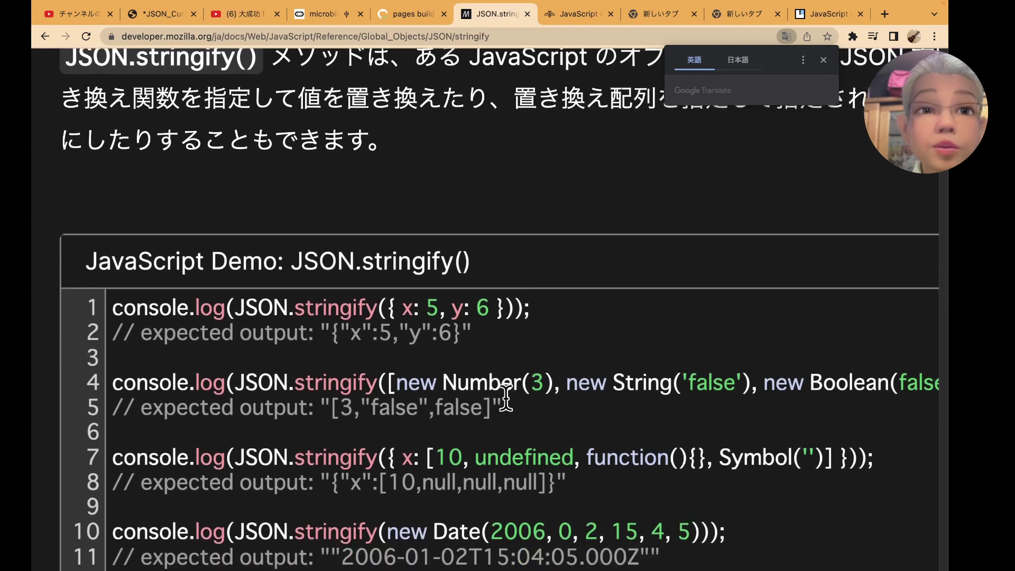
scroll(506, 396, down, 2)
scroll(506, 397, down, 3)
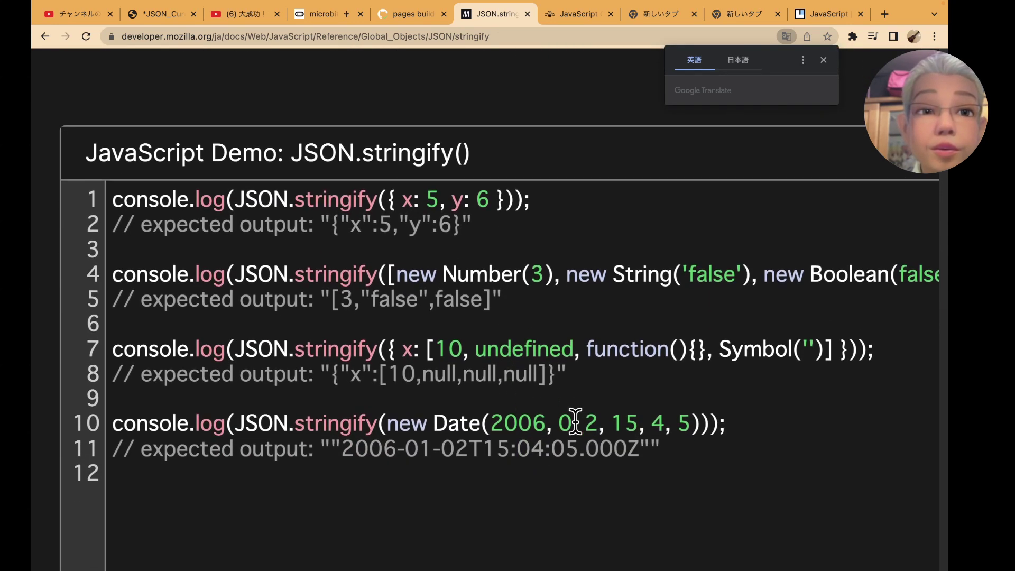
scroll(576, 420, up, 3)
scroll(576, 418, up, 5)
scroll(575, 418, up, 5)
scroll(573, 420, up, 3)
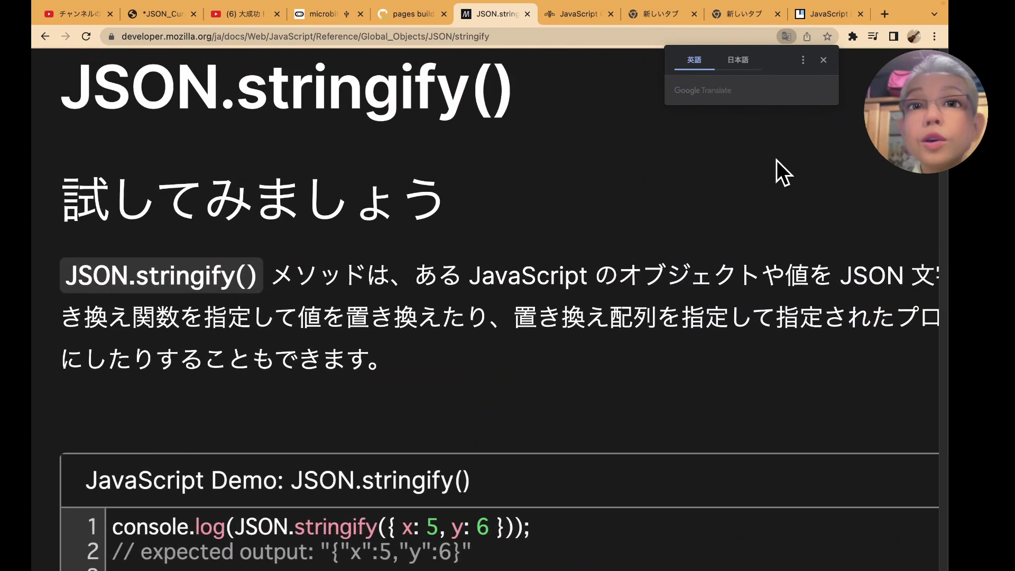
click(823, 60)
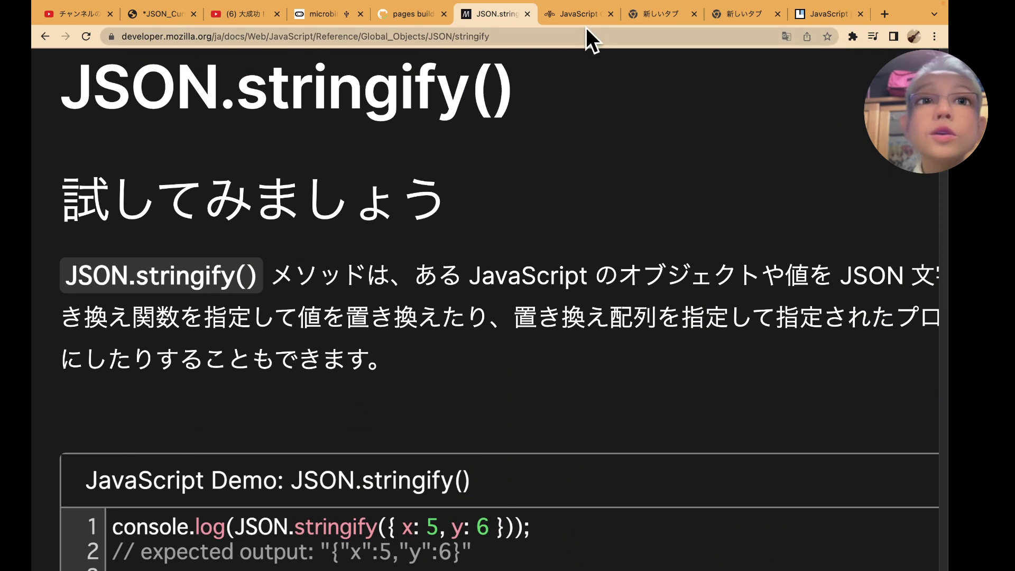
Open js/serial/aframeMicrobit08.html from the repository's code in GitHub's file editor
click(411, 20)
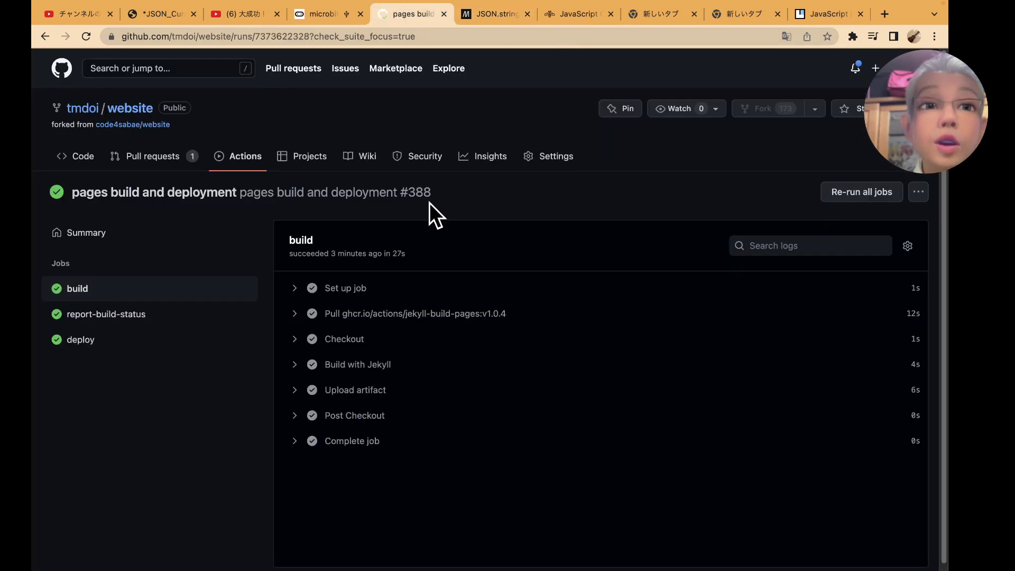
click(128, 111)
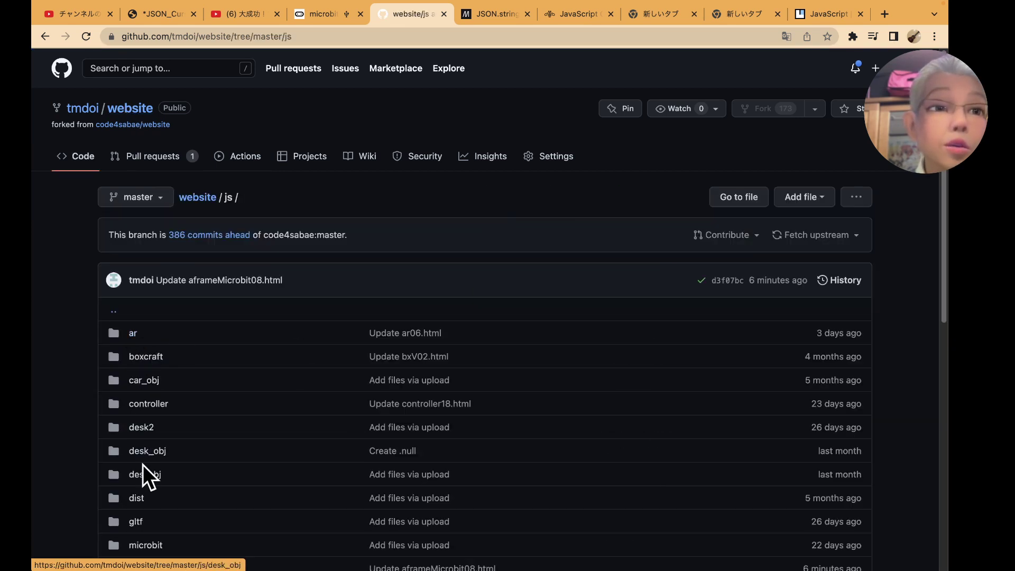
scroll(143, 465, down, 3)
click(141, 470)
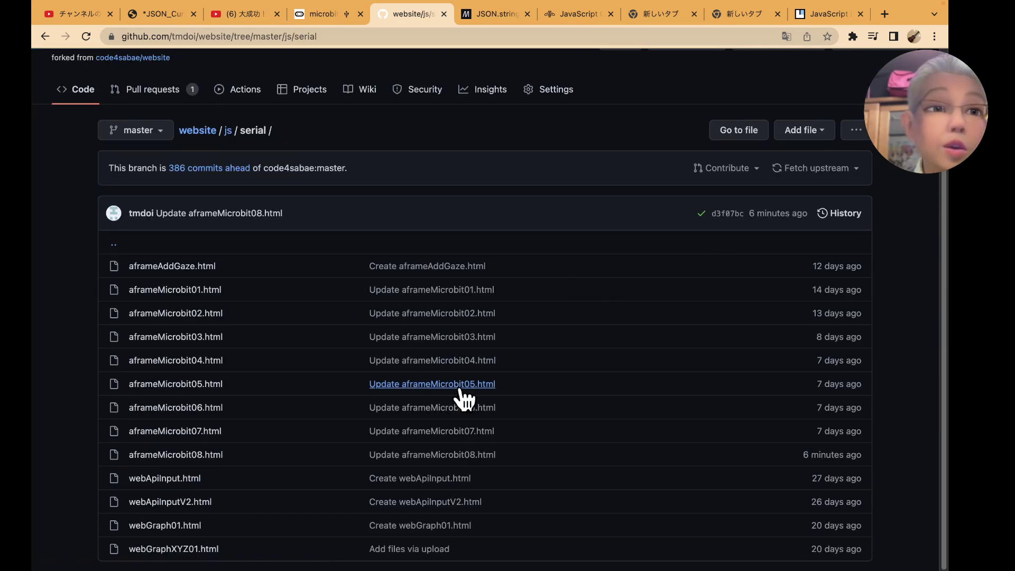
click(215, 456)
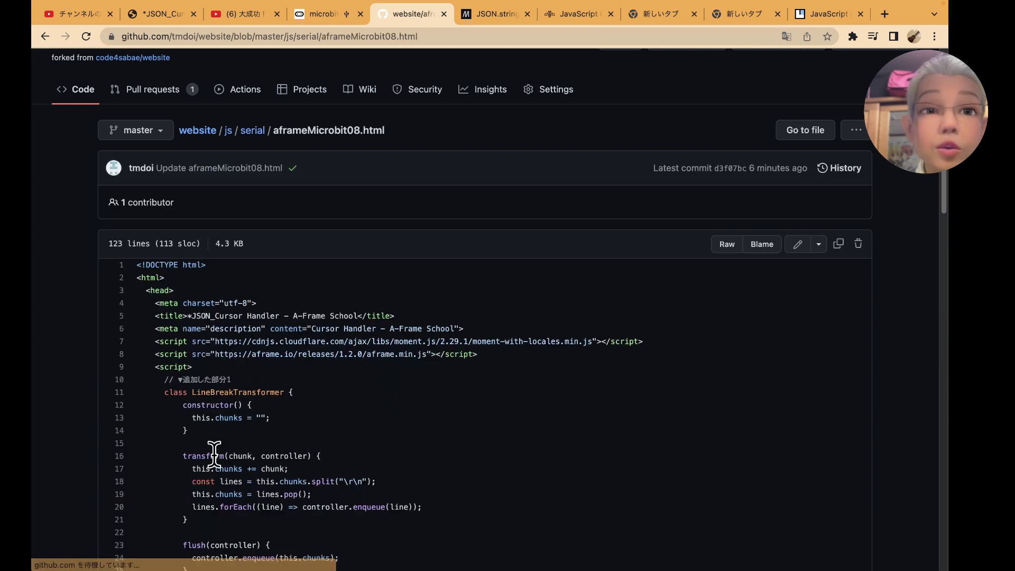
click(799, 244)
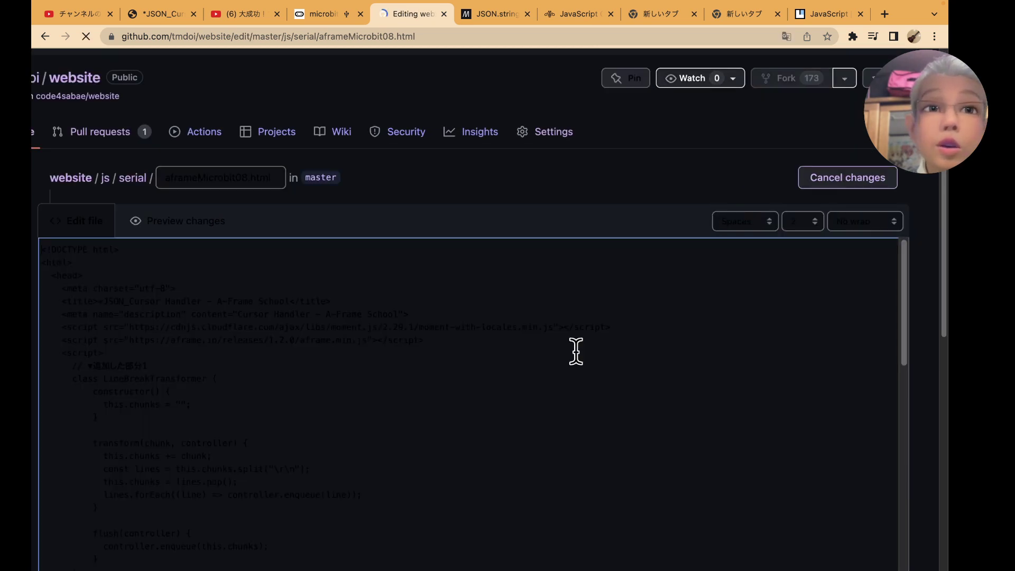
Remove the asterisk before JSON_Cursor in the page's <title>
scroll(520, 322, up, 5)
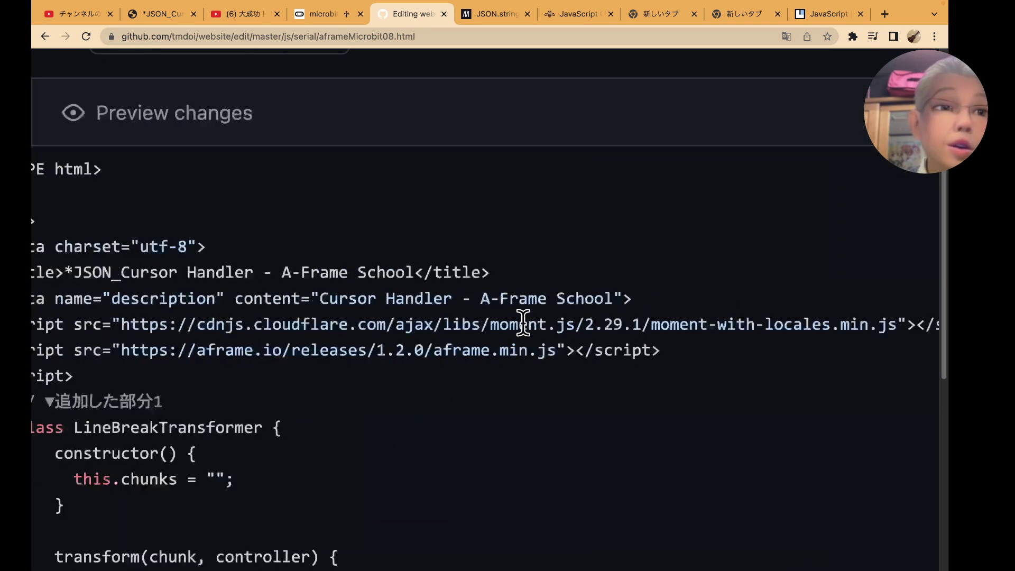
scroll(523, 322, left, 3)
click(172, 273)
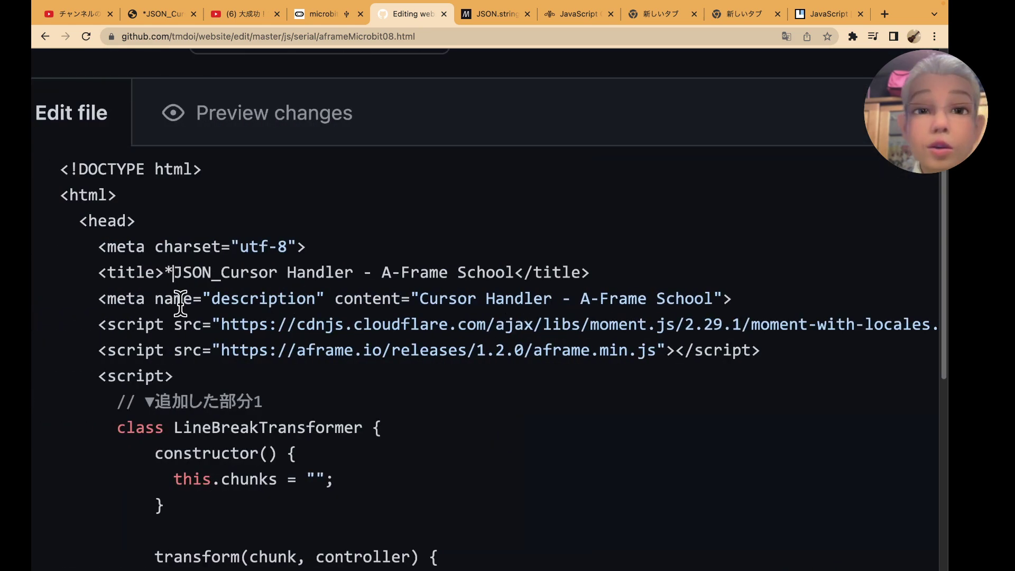
key(BackSpace)
Replace data[0], data[1], data[2] with data["X"], data["Y"], data["Z"] holding nX, nY, nZ
scroll(192, 314, down, 5)
scroll(206, 329, down, 5)
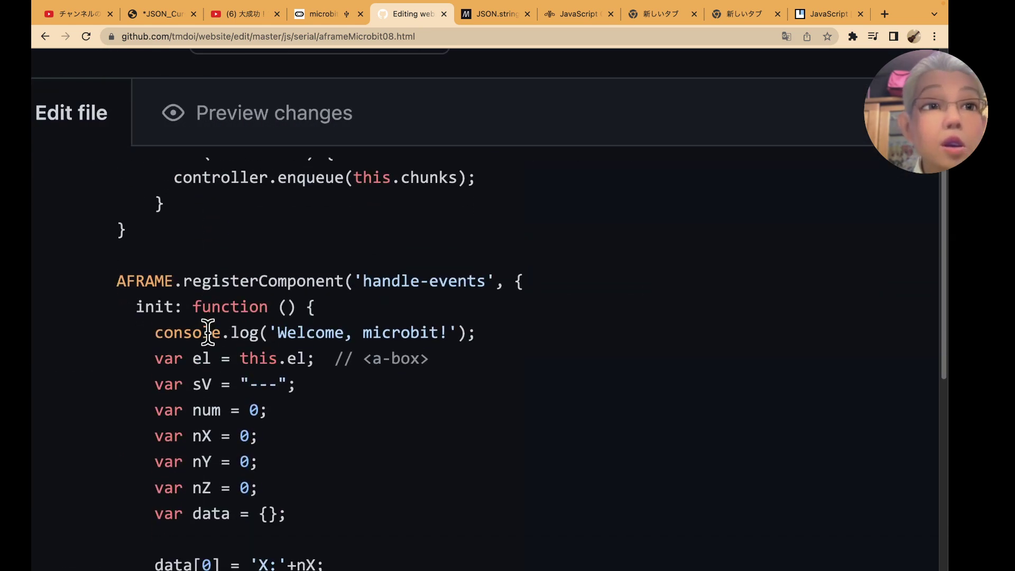
scroll(207, 328, down, 1)
scroll(208, 332, down, 2)
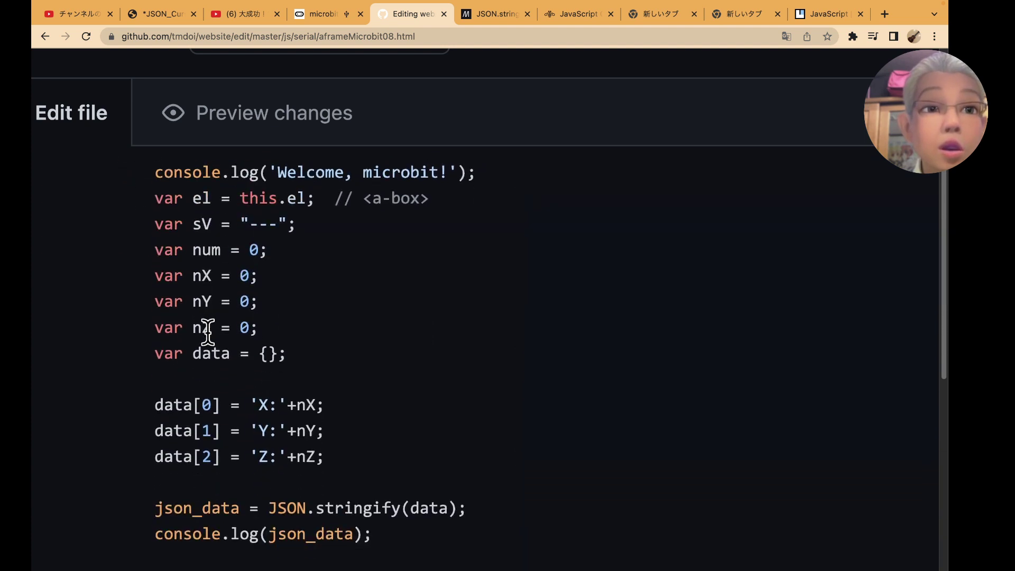
double_click(206, 405)
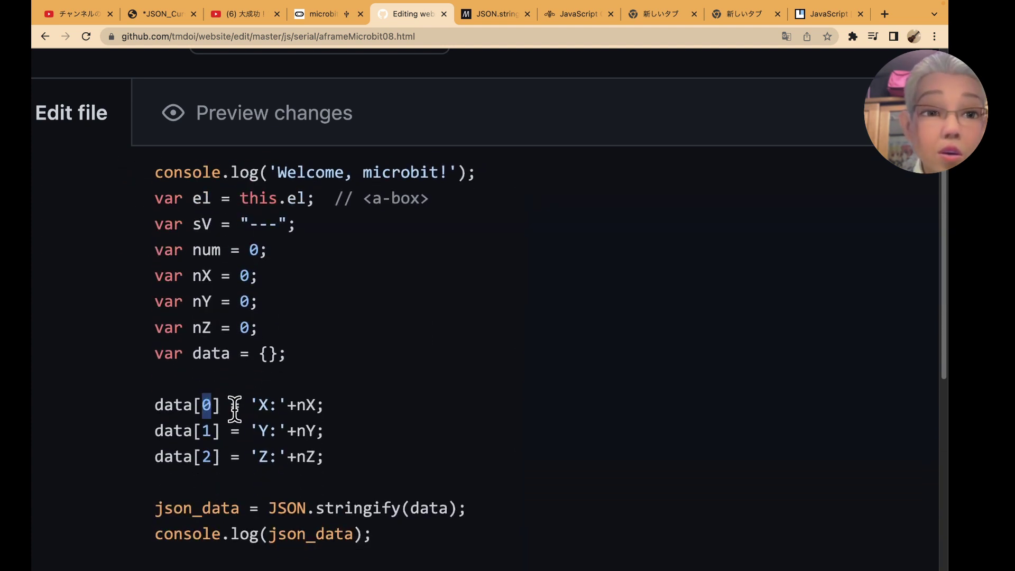
text(X*)
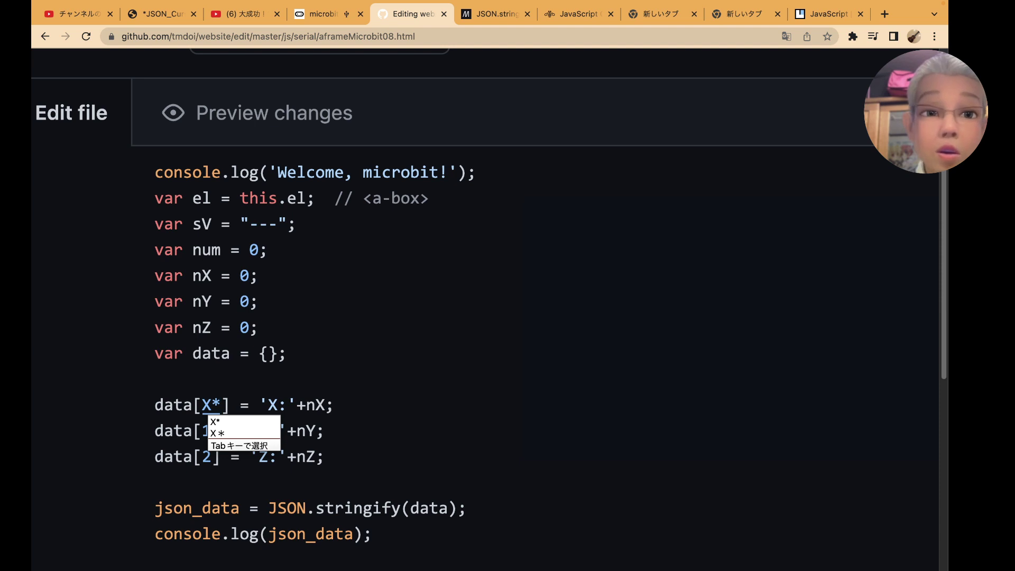
key(BackSpace)
key(Return)
text(")
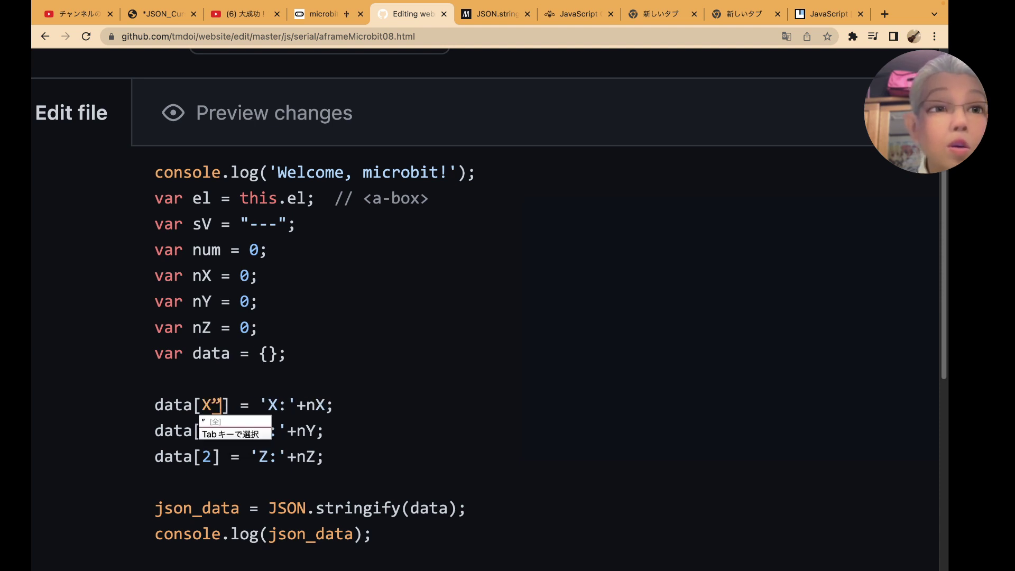
key(BackSpace)
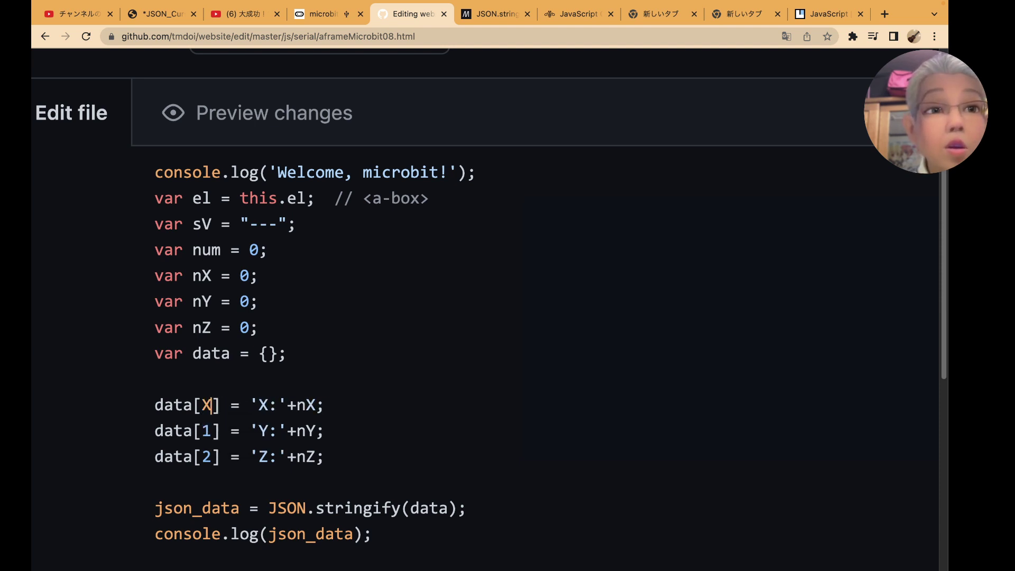
text(")
key(Down)
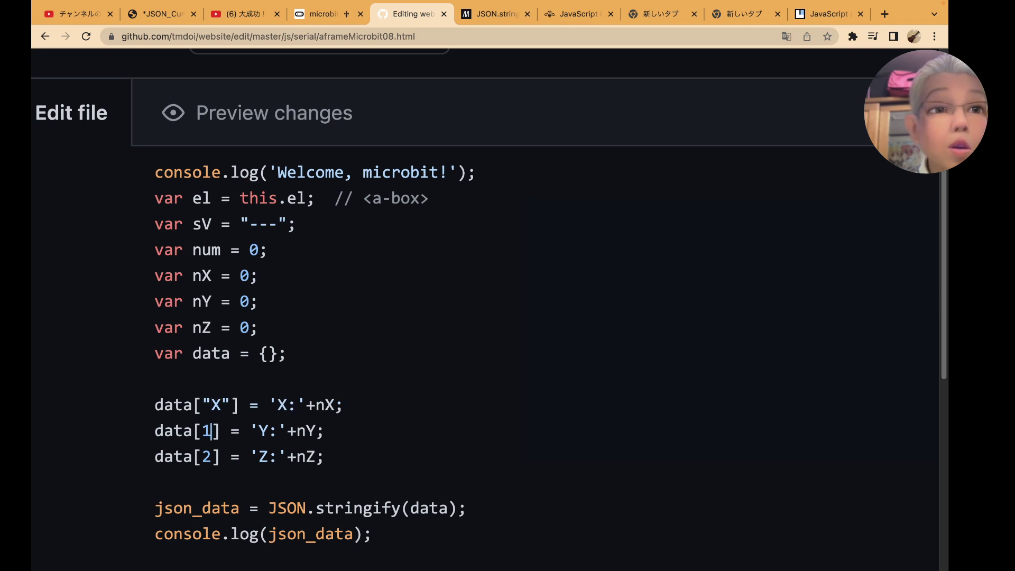
text("Y")
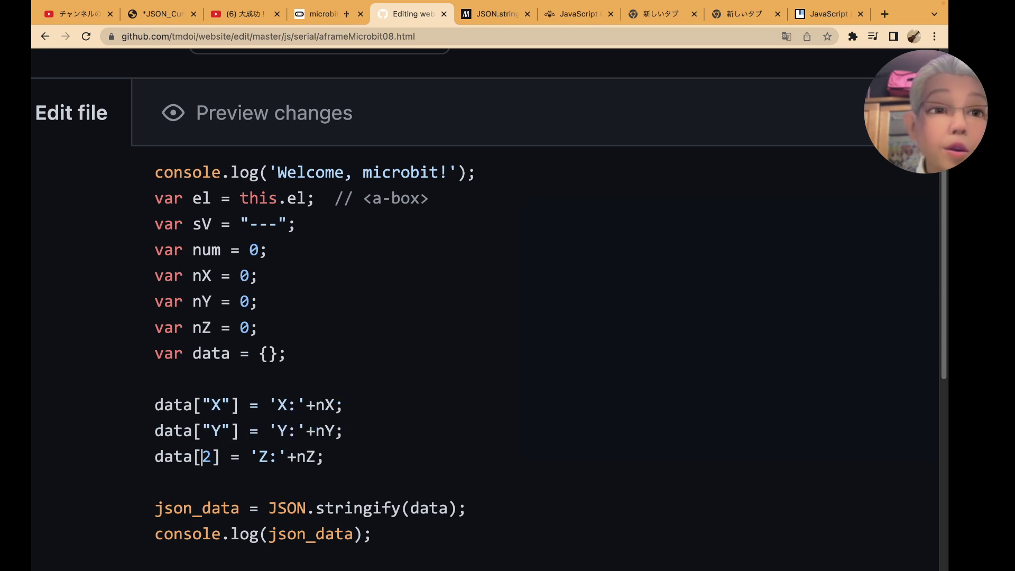
text("Z")
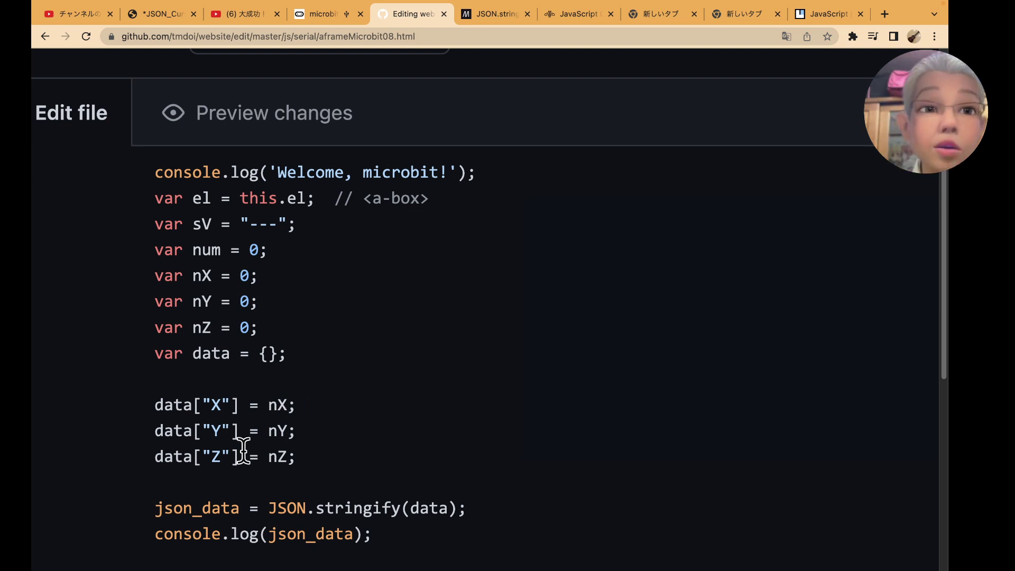
Scroll down past the editor to the commit form
scroll(244, 452, down, 2)
scroll(243, 452, down, 1)
scroll(243, 451, down, 1)
scroll(253, 448, down, 1)
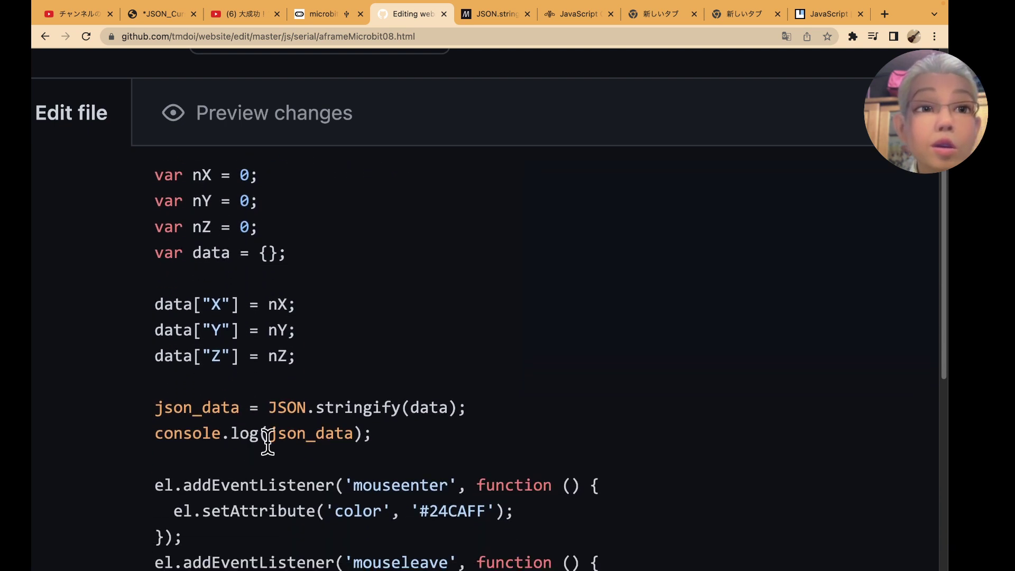
scroll(386, 441, down, 1)
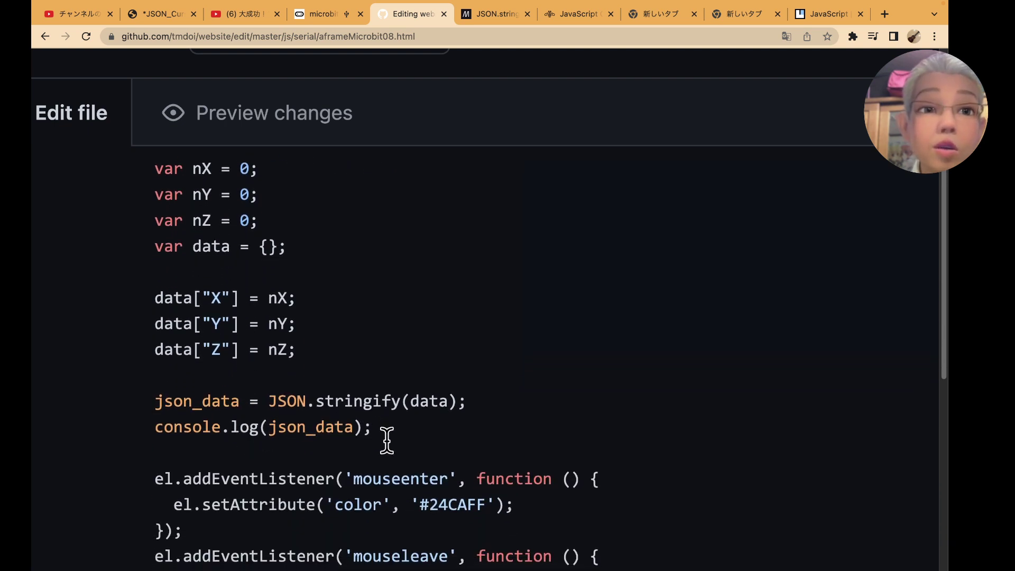
scroll(386, 440, down, 1)
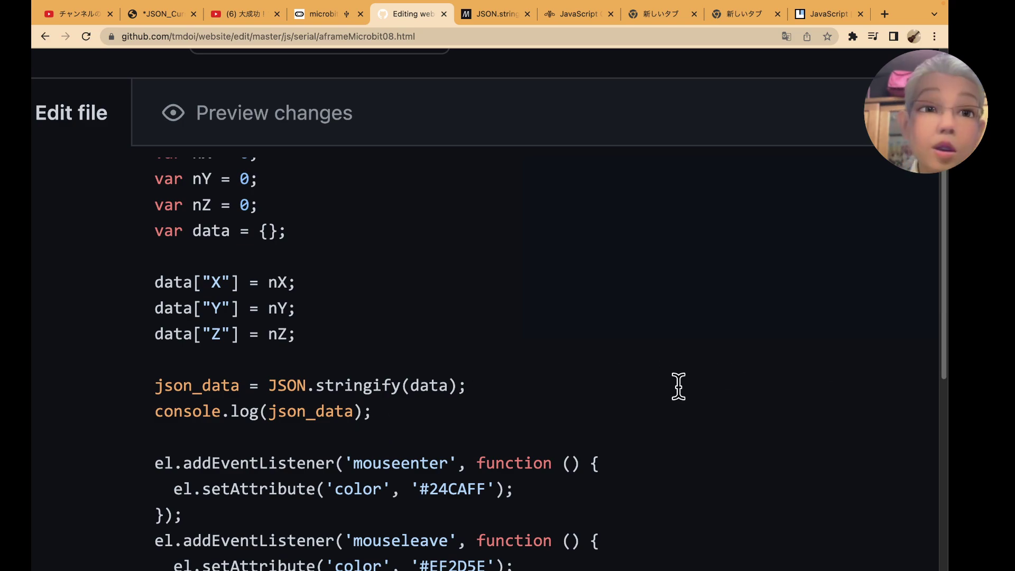
scroll(639, 403, down, 3)
scroll(639, 403, down, 5)
scroll(639, 404, down, 5)
scroll(639, 404, down, 5)
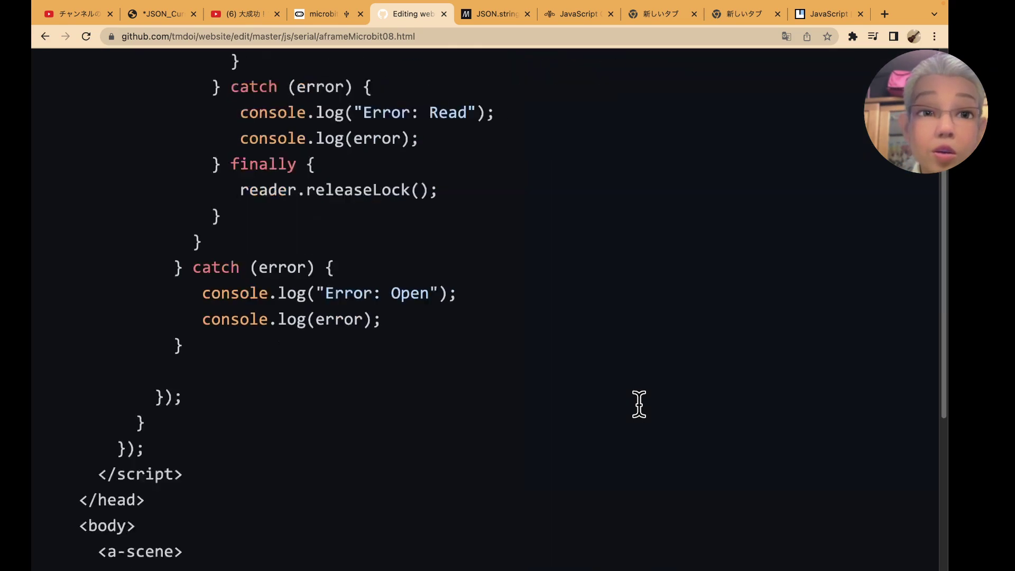
scroll(639, 404, down, 10)
scroll(638, 404, down, 5)
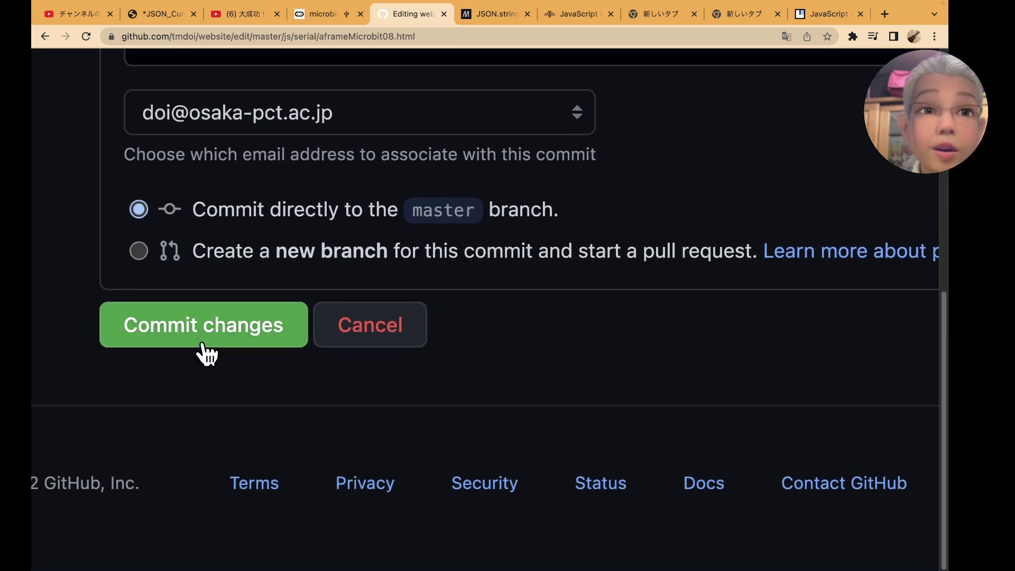
Commit the aframeMicrobit08.html changes directly to the master branch
click(208, 345)
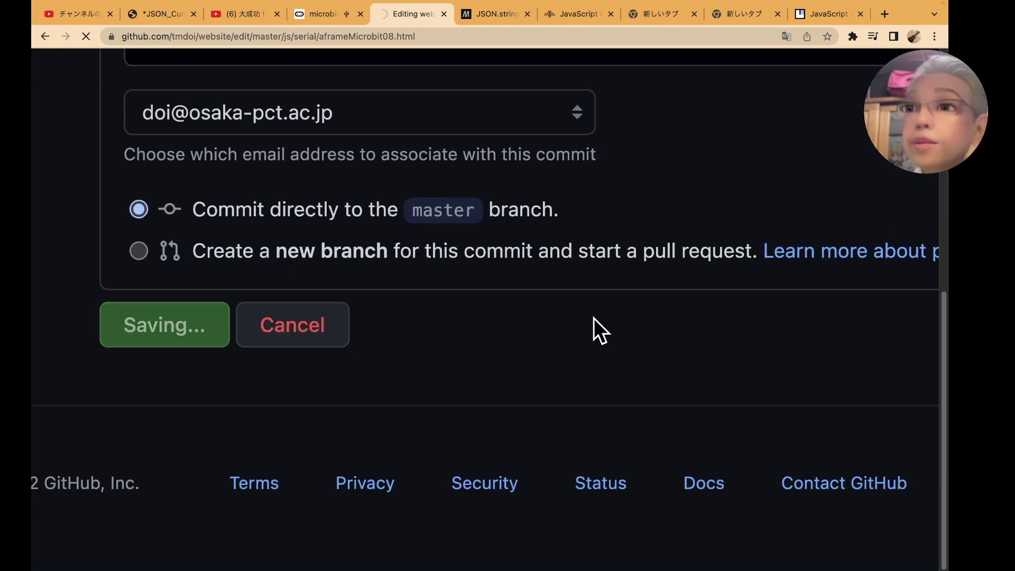